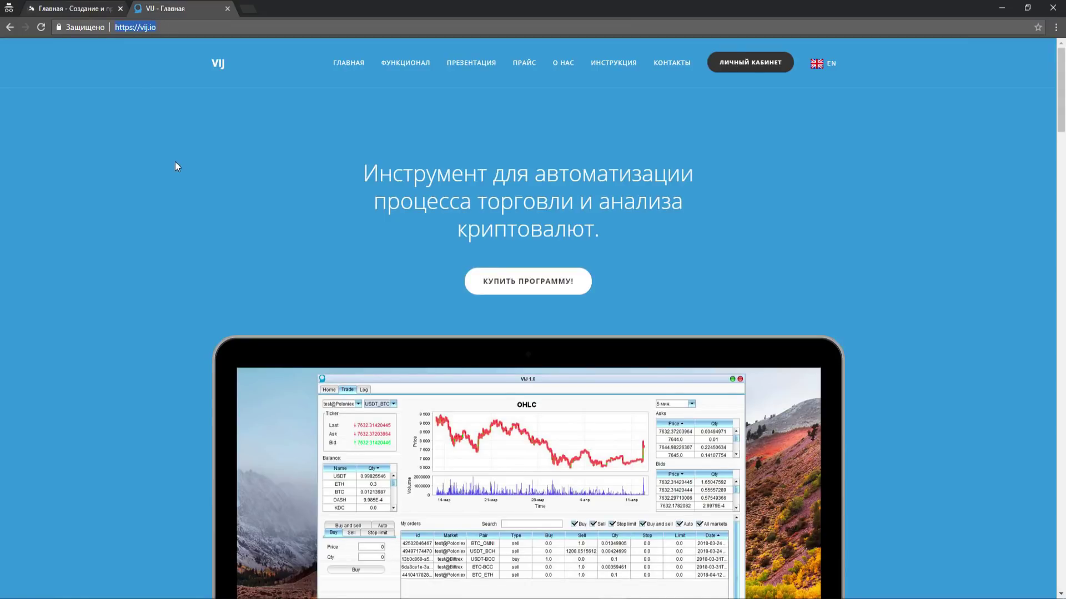
- Return to the vij.io home page and paste the email into the registration form
key(alt+Left)
click(748, 71)
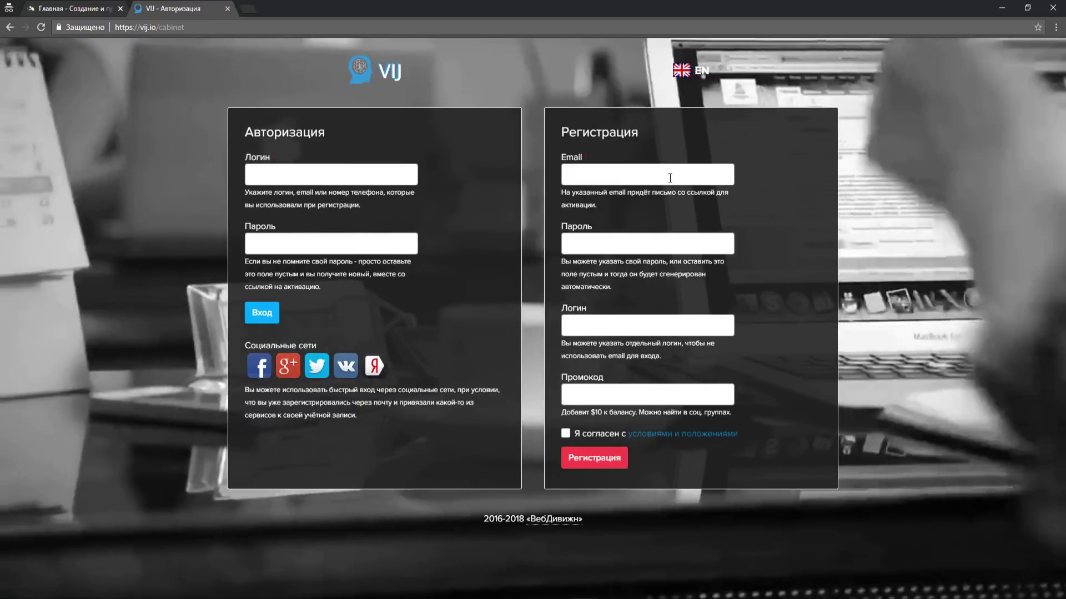
click(671, 182)
right_click(671, 181)
click(690, 245)
- Accept the terms, register the account, and go to the service management page
click(565, 434)
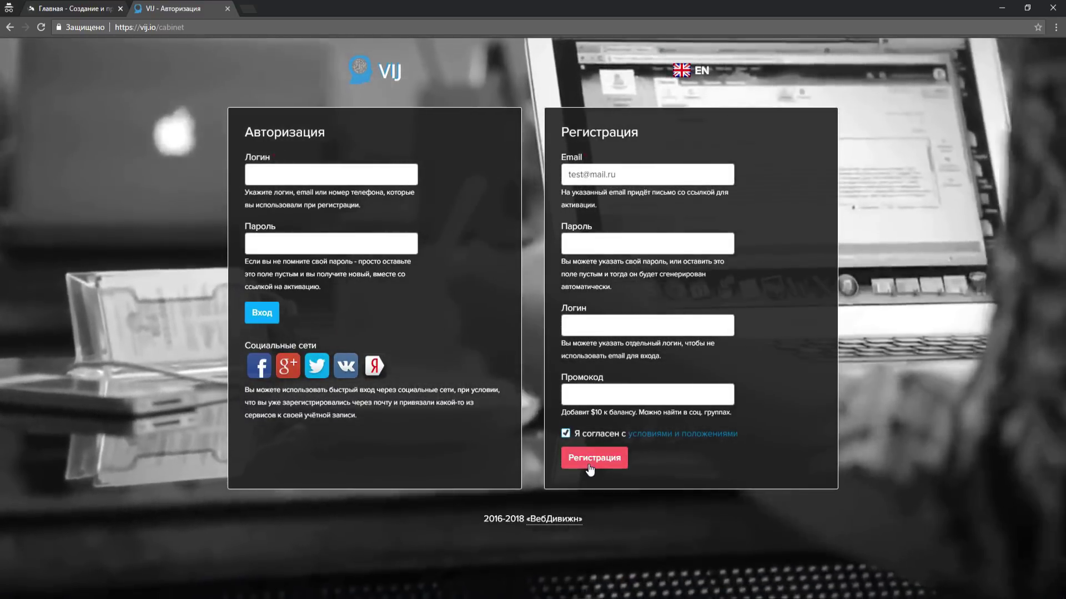
click(591, 460)
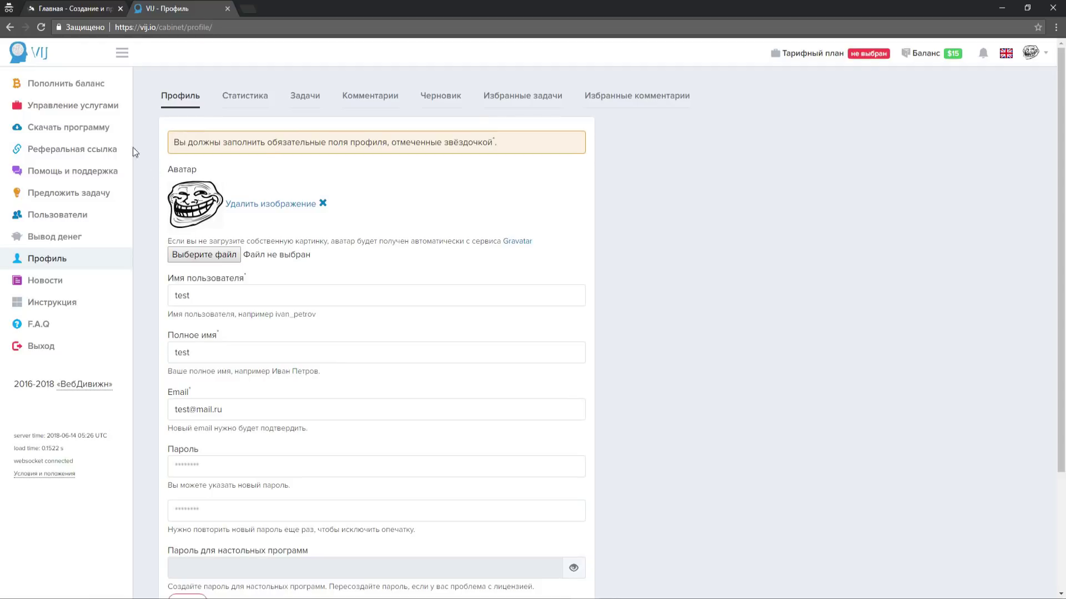
click(104, 115)
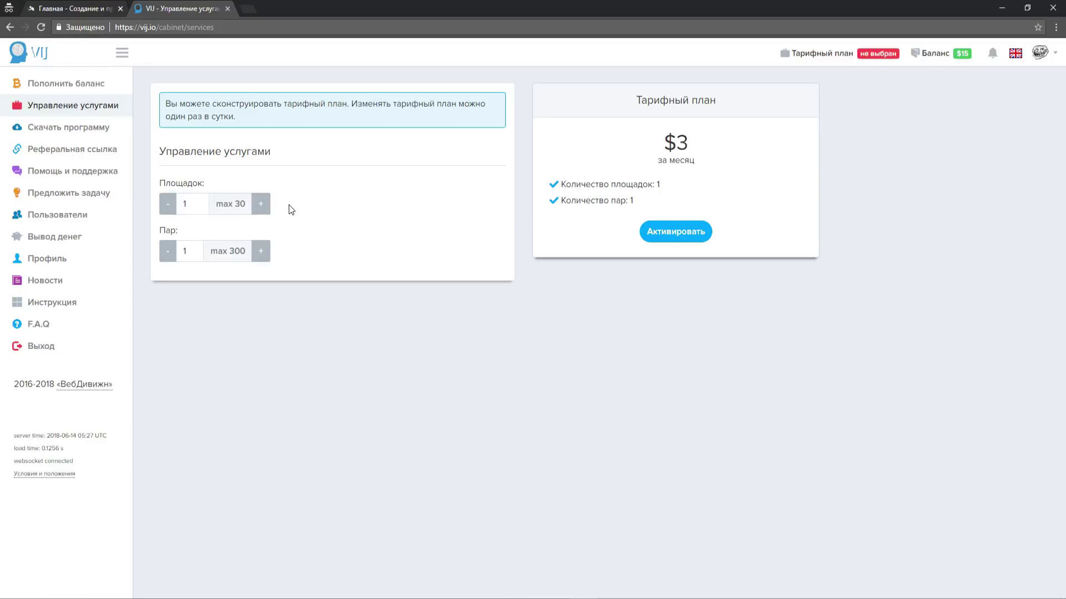
- Set the plan builder to 3 trading platforms and 5 trading pairs
click(262, 203)
click(263, 203)
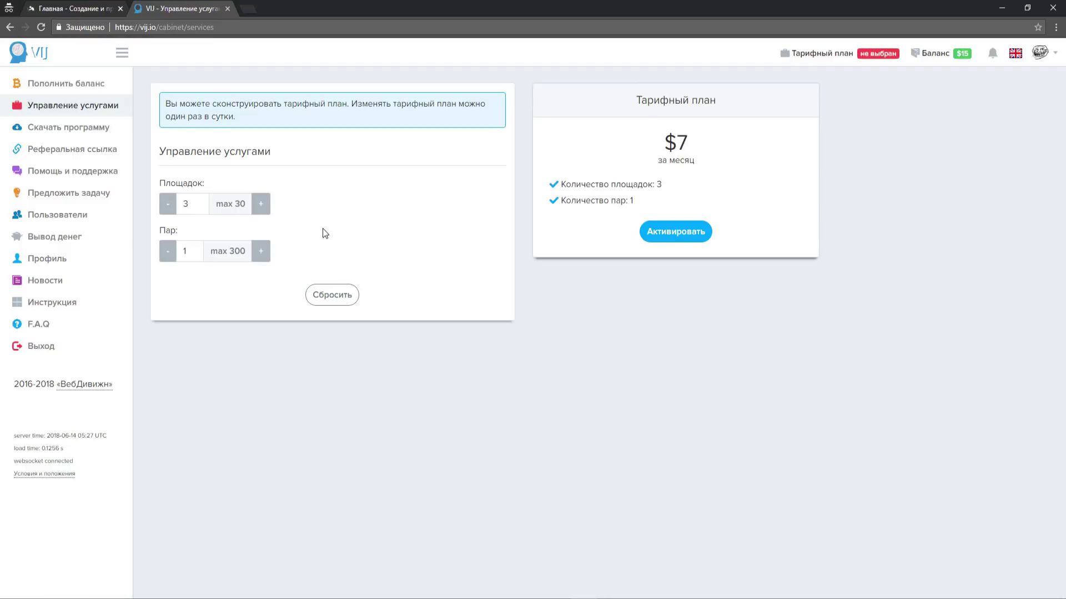
click(259, 253)
click(260, 253)
click(260, 253)
click(259, 254)
- Activate and confirm the $11-per-month plan, then go to the program download page
click(680, 240)
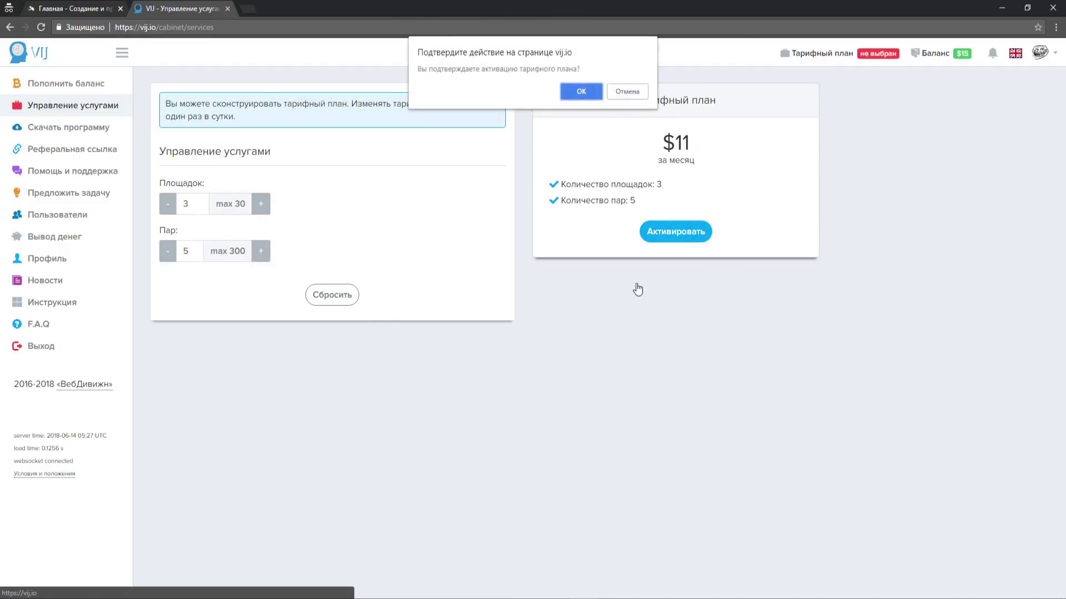
click(579, 92)
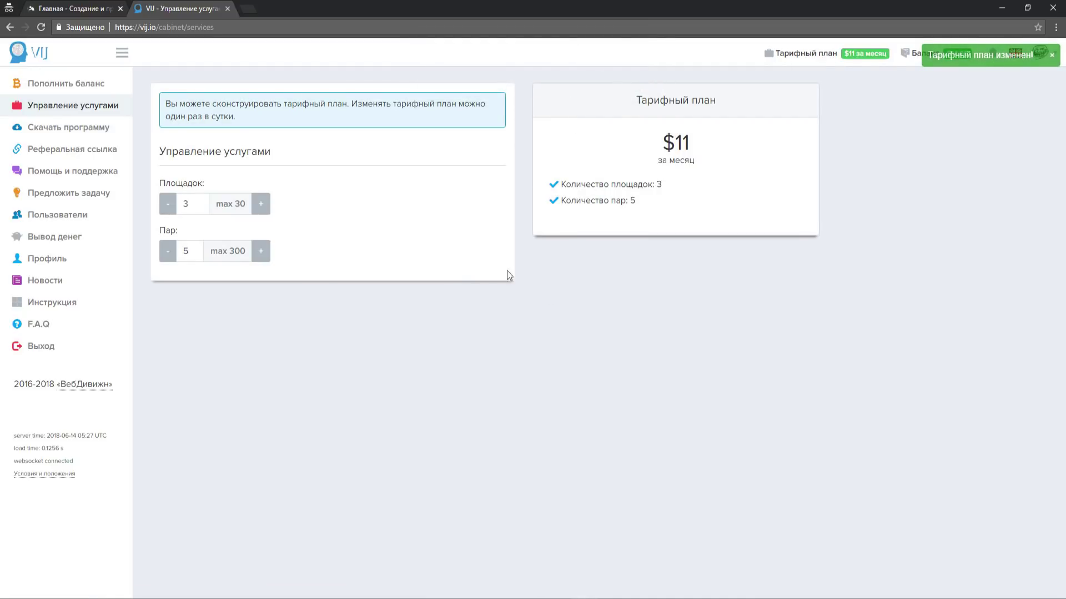
click(81, 127)
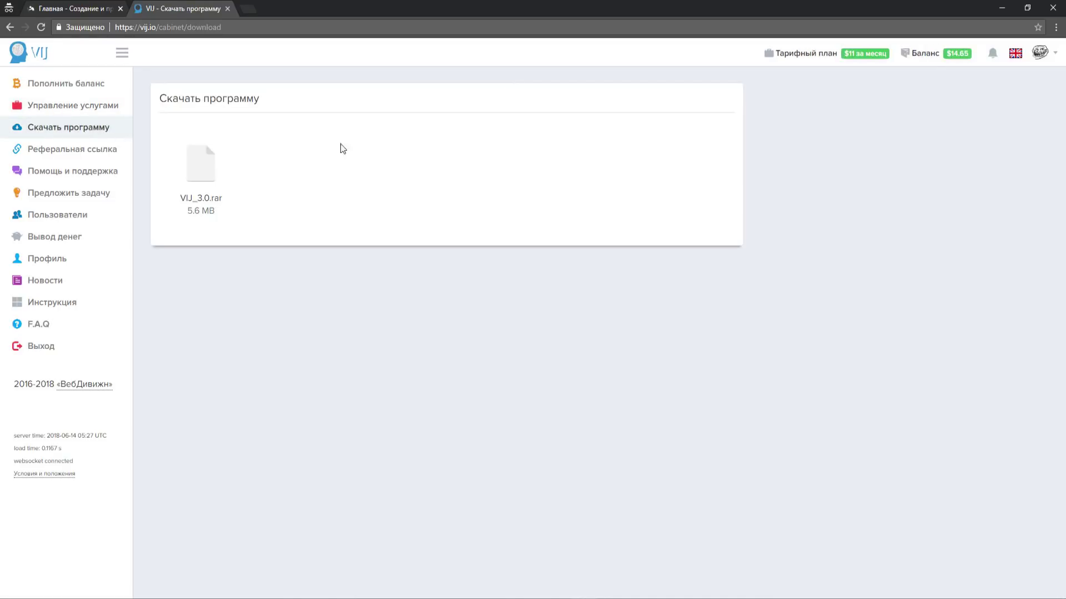
- Download VIJ_3.0.rar and copy the account email from the profile for the desktop app
click(185, 170)
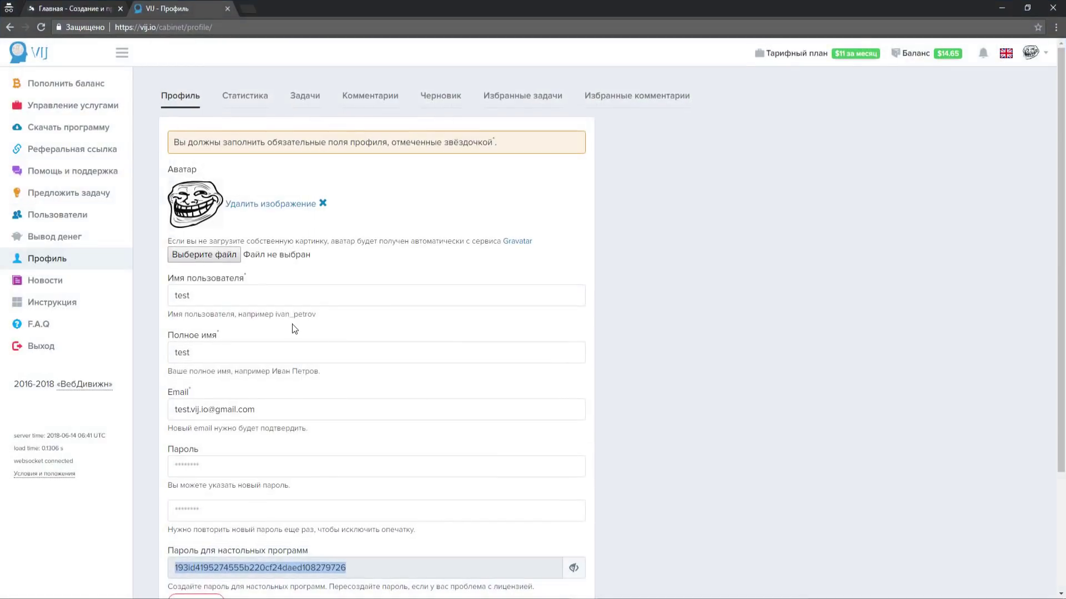
triple_click(250, 411)
key(ctrl+c)
key(alt+Tab)
- Paste the email into the app login and copy the desktop program password from the profile
click(232, 150)
key(ctrl+v)
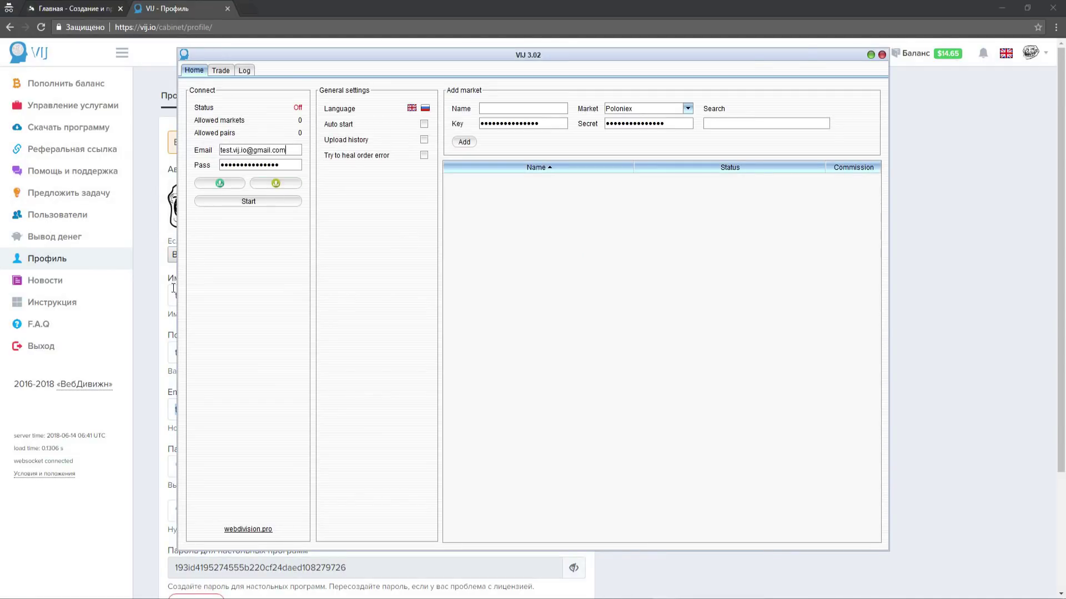
click(173, 288)
triple_click(265, 568)
key(ctrl+c)
key(alt+Tab)
- Enter the desktop password in Pass and start the connection, then minimize the browser
triple_click(260, 164)
key(ctrl+v)
click(249, 201)
click(1002, 8)
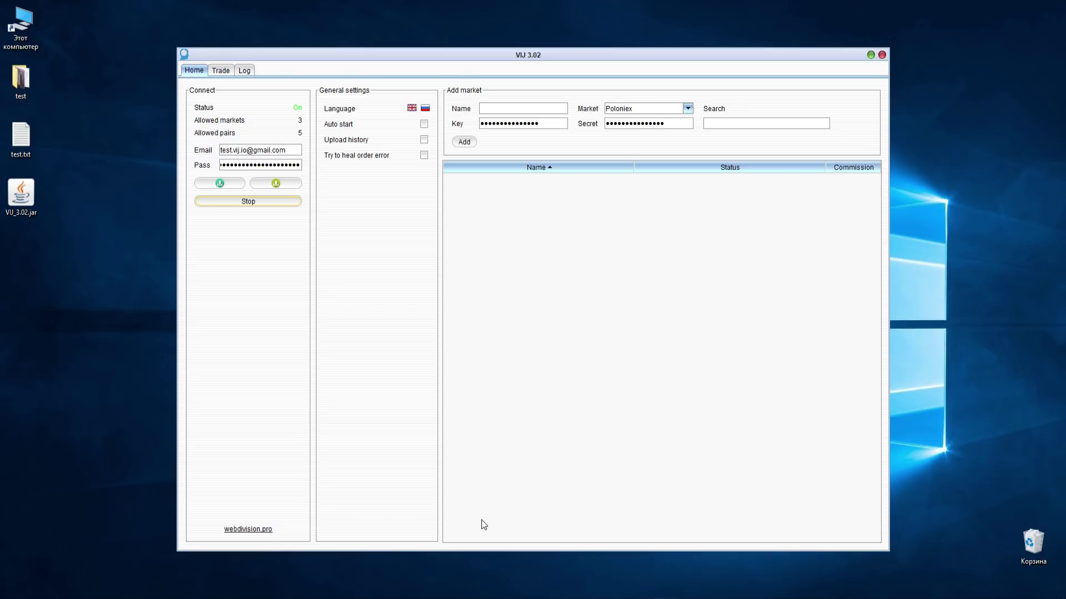
- Add a Poloniex market named 'test' with its API key and secret, confirming Added!
click(507, 110)
text(test)
click(651, 109)
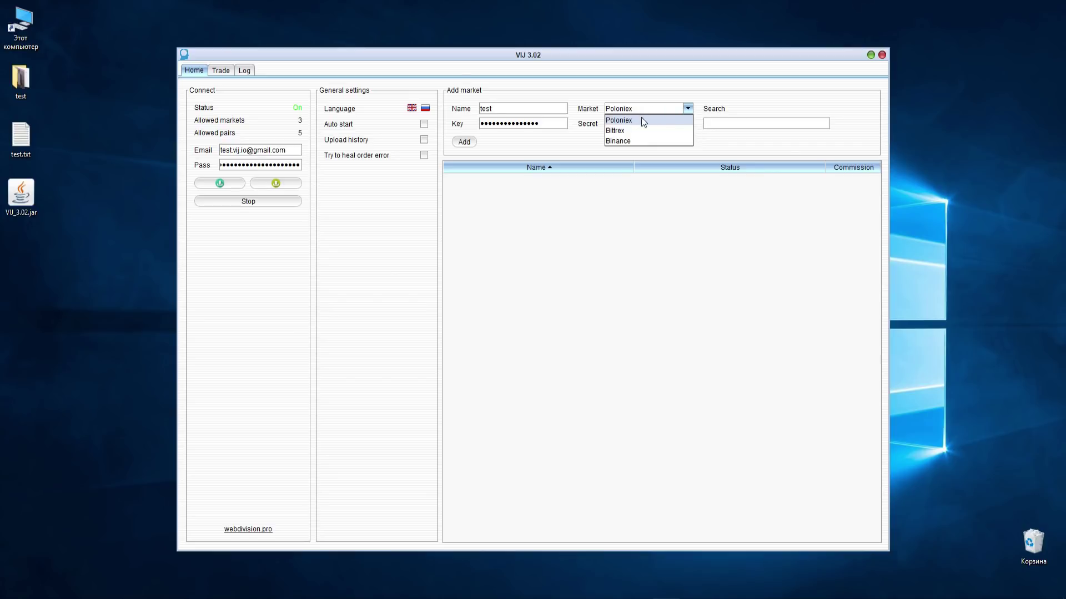
click(643, 119)
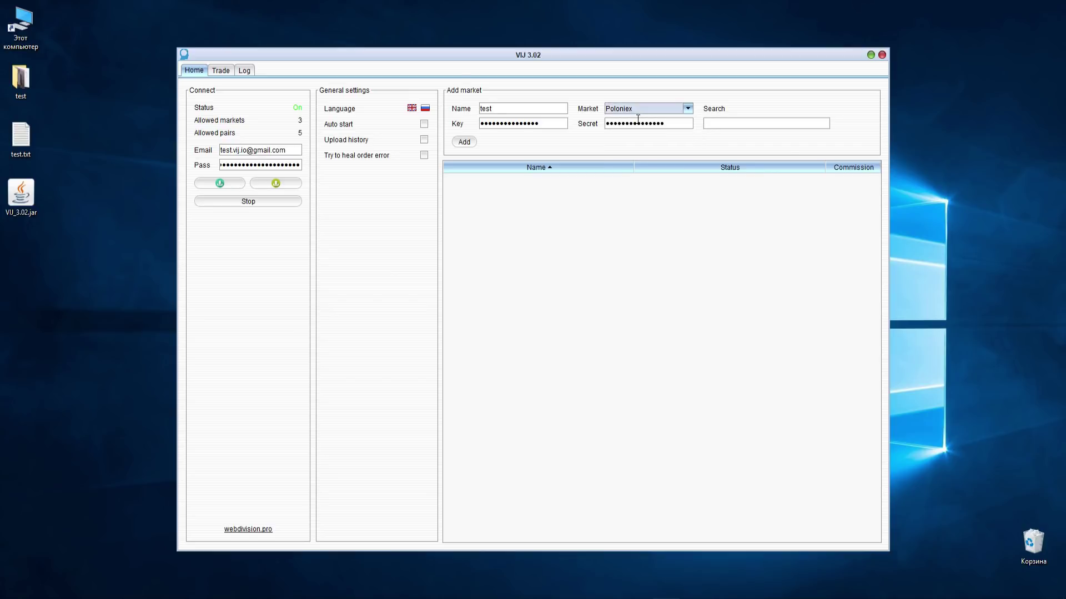
triple_click(526, 124)
text(123)
click(629, 126)
triple_click(629, 126)
text(123)
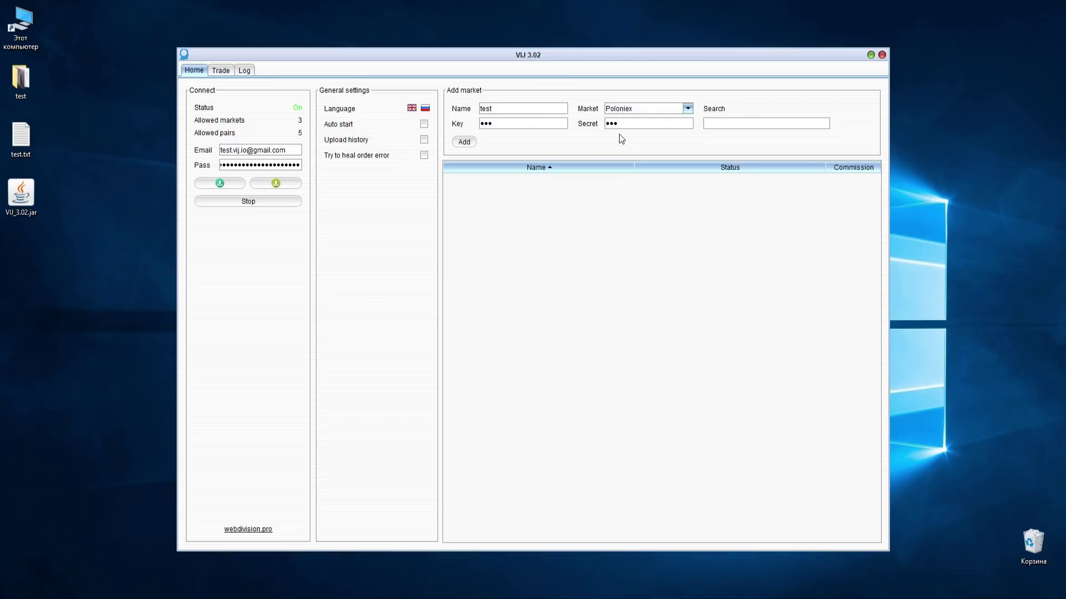
click(464, 143)
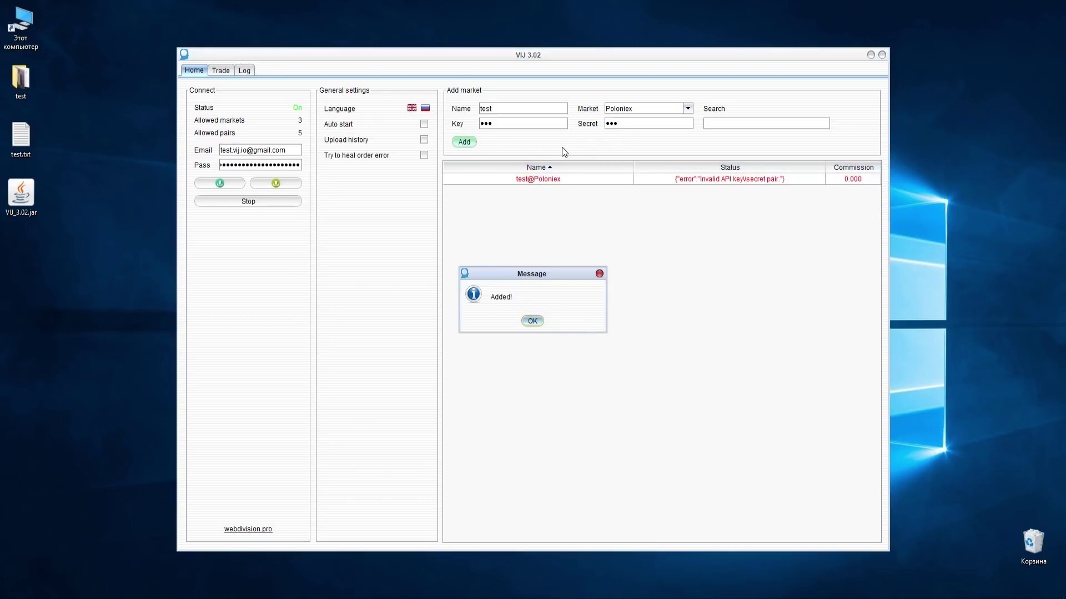
click(531, 322)
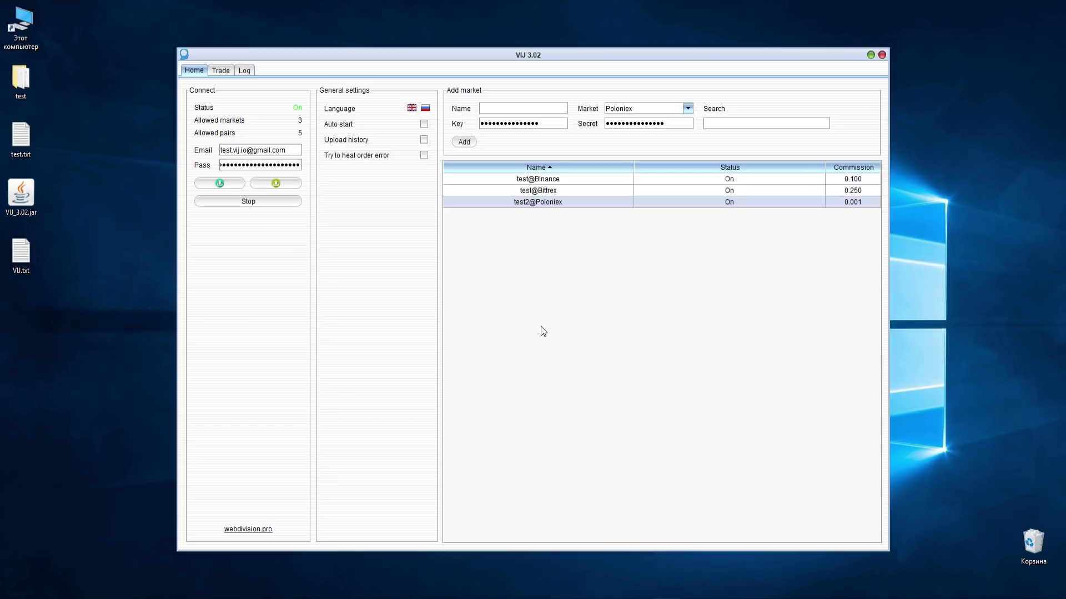
- Select the test2@Poloniex row and check the trading view's market list
drag(687, 180, 684, 201)
click(221, 71)
click(235, 90)
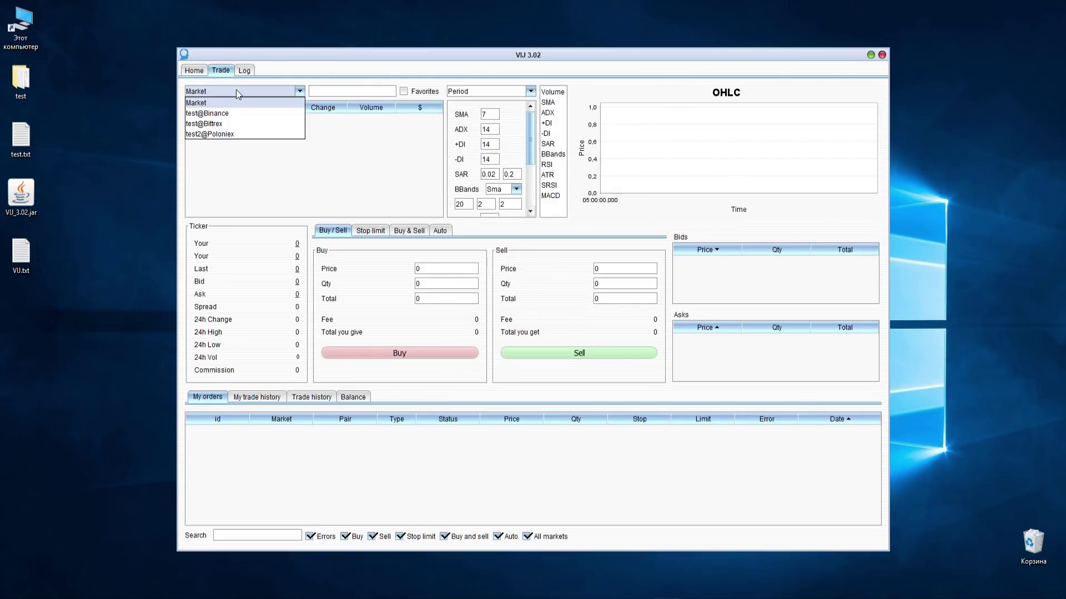
click(194, 71)
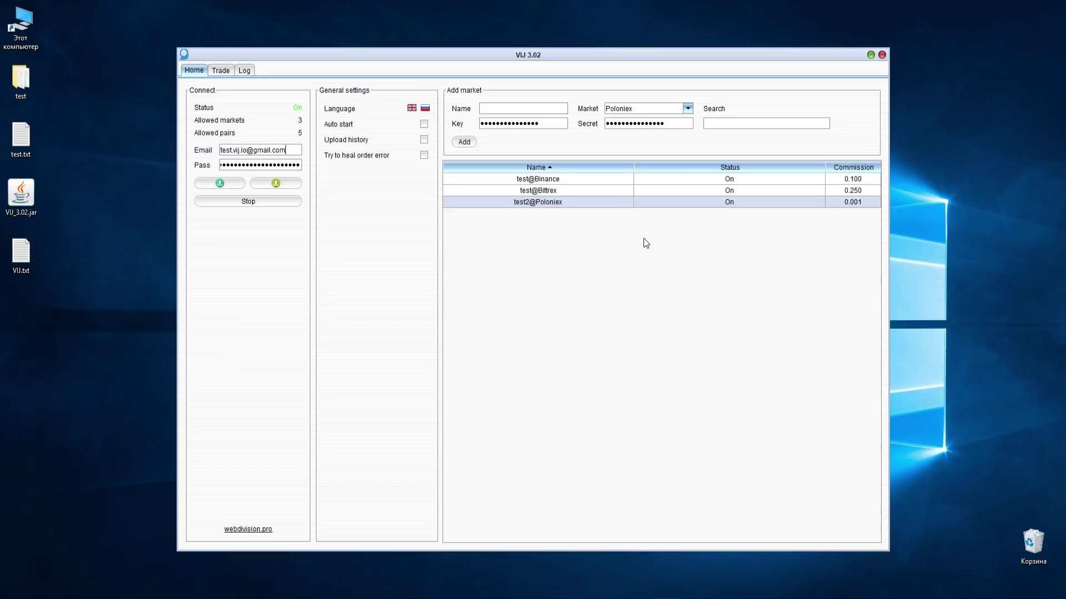
- Disable test2@Poloniex and verify the trading view's available markets
right_click(692, 202)
click(710, 208)
click(227, 71)
click(248, 90)
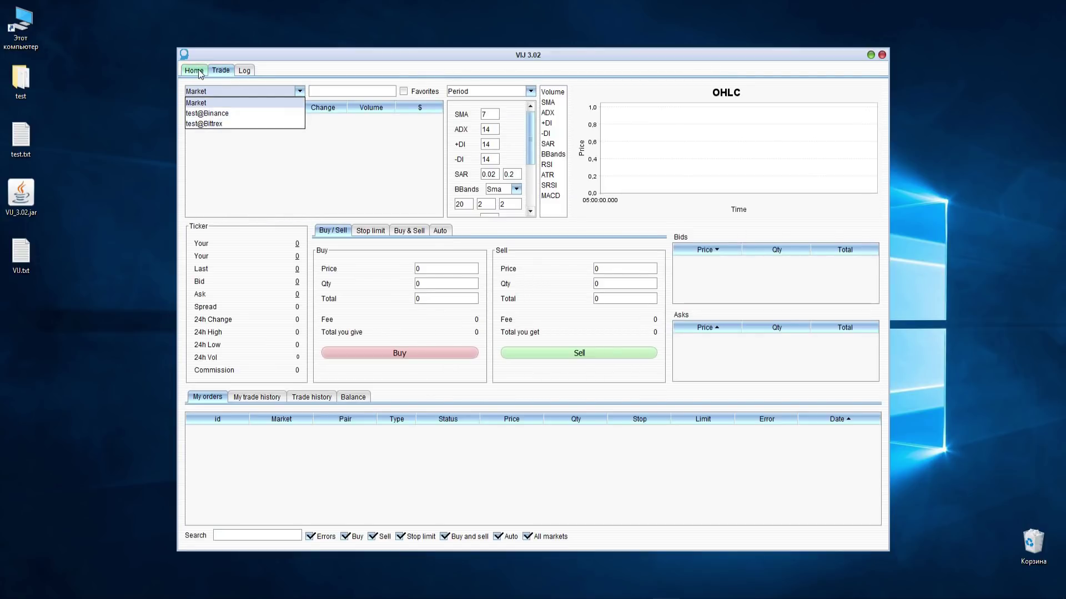
click(198, 71)
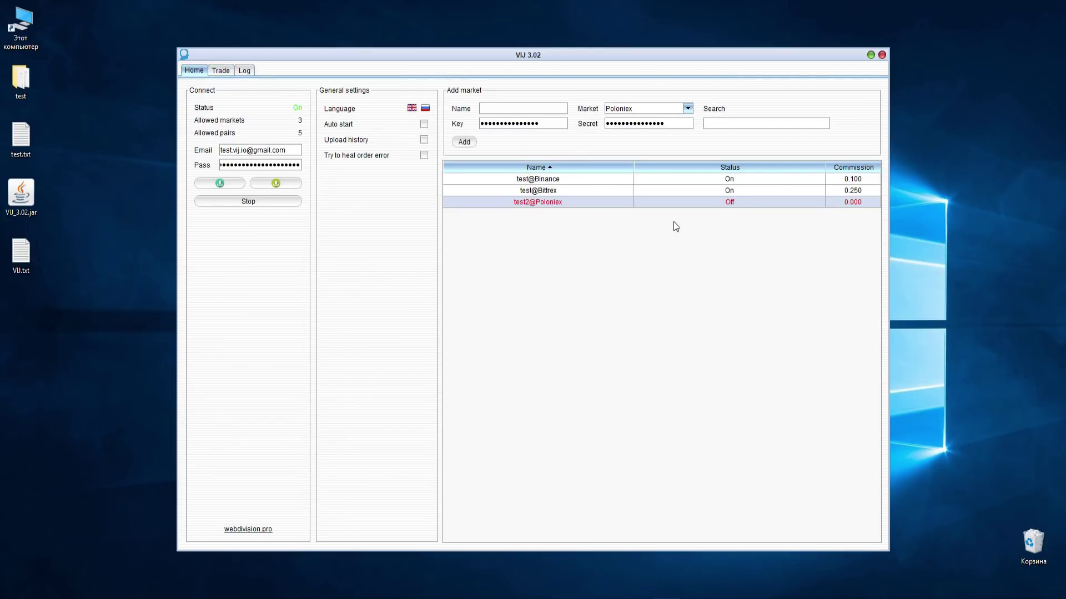
- Re-enable test2@Poloniex, then remove it and confirm the Removed! message
right_click(703, 203)
click(718, 221)
right_click(701, 202)
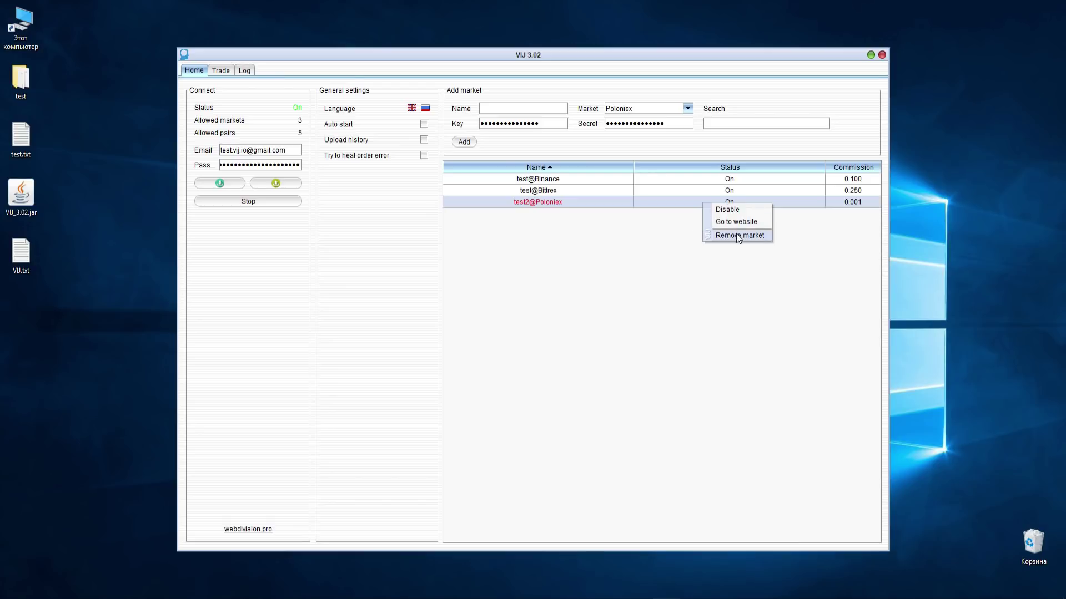
click(736, 235)
click(515, 320)
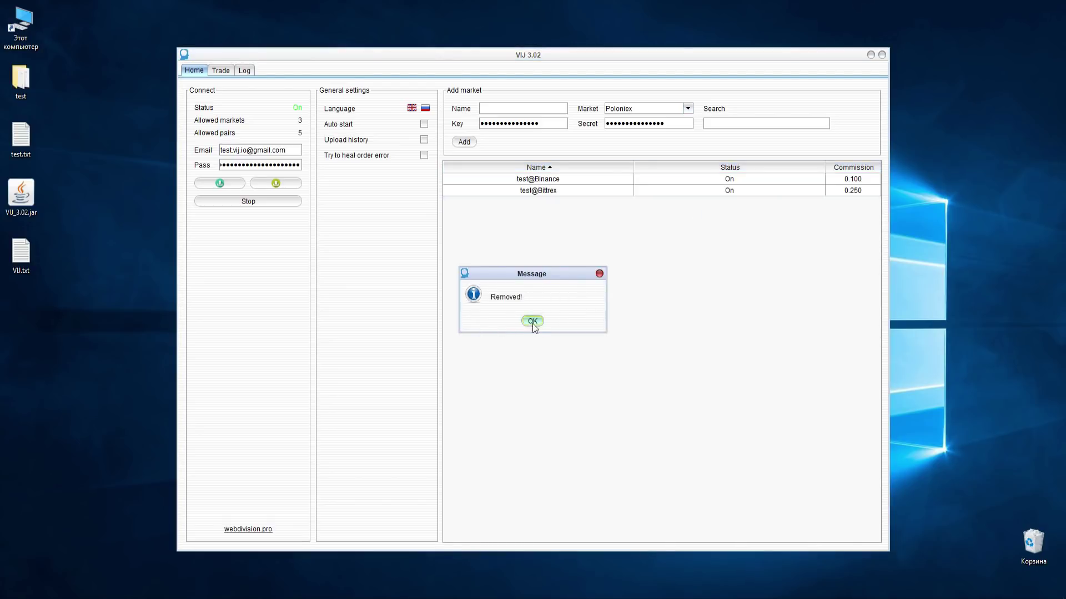
click(531, 320)
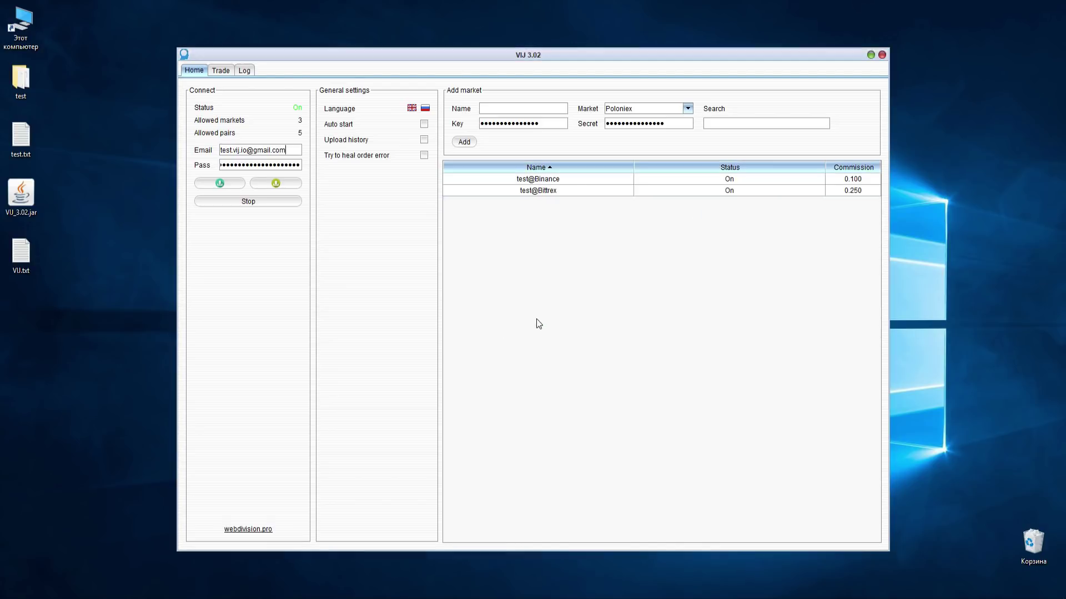
right_click(701, 192)
- Visit the Bittrex website, then filter markets by 'test2' and 'bi' and clear the search
click(730, 213)
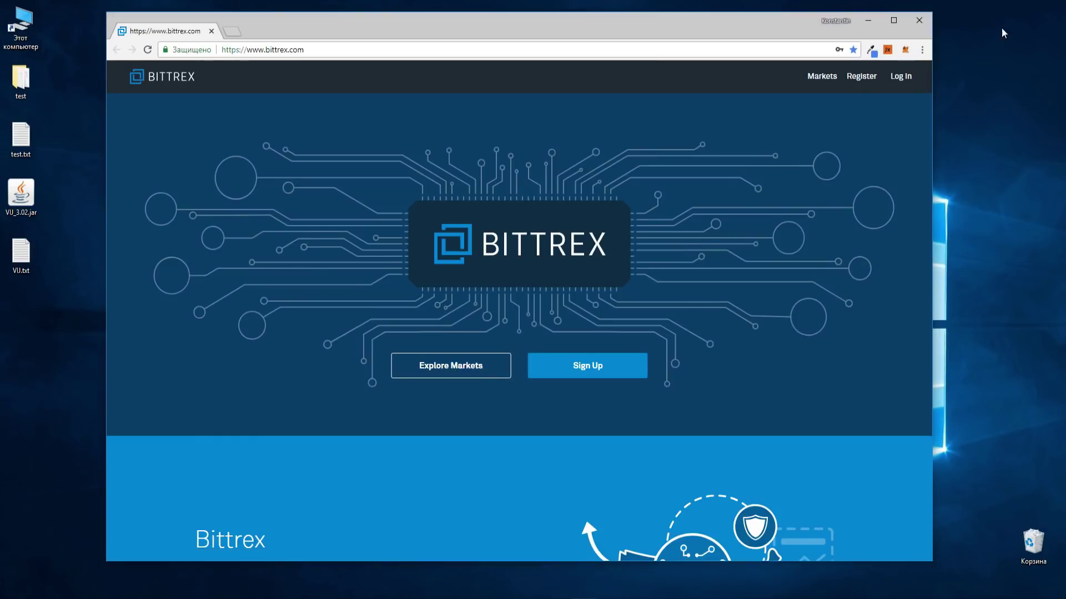
click(922, 21)
click(708, 124)
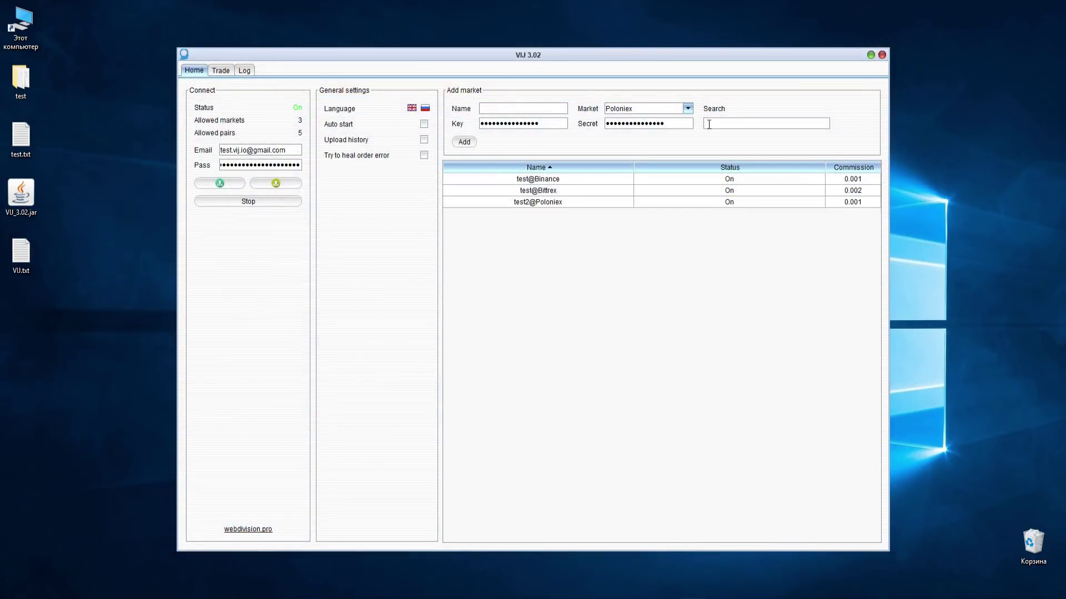
text(test2)
key(BackSpace)
key(BackSpace)
key(BackSpace)
key(BackSpace)
key(BackSpace)
text(bit)
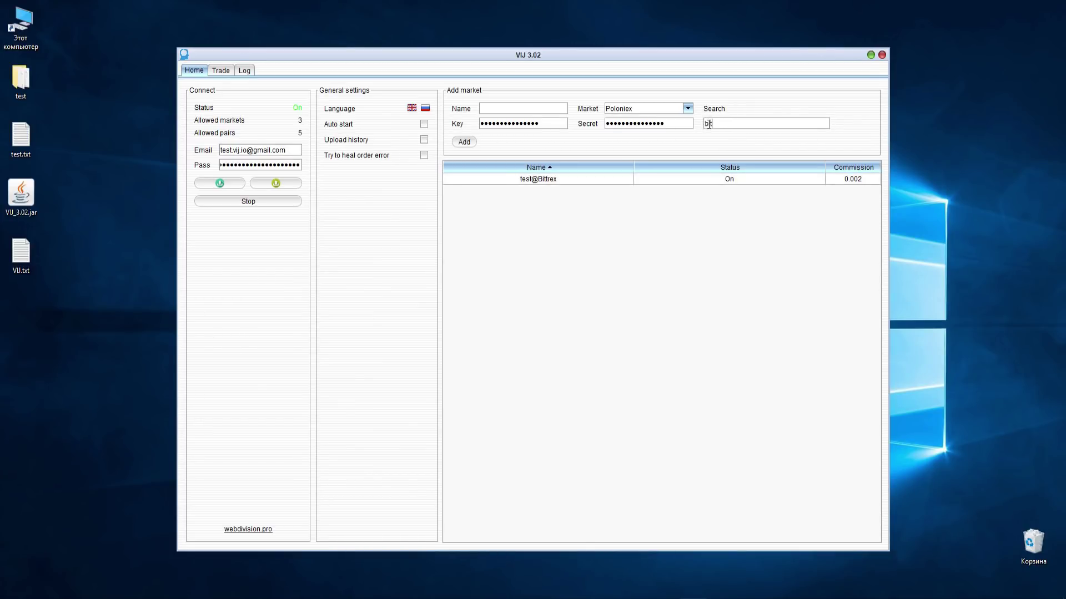
key(BackSpace)
key(BackSpace)
key(BackSpace)
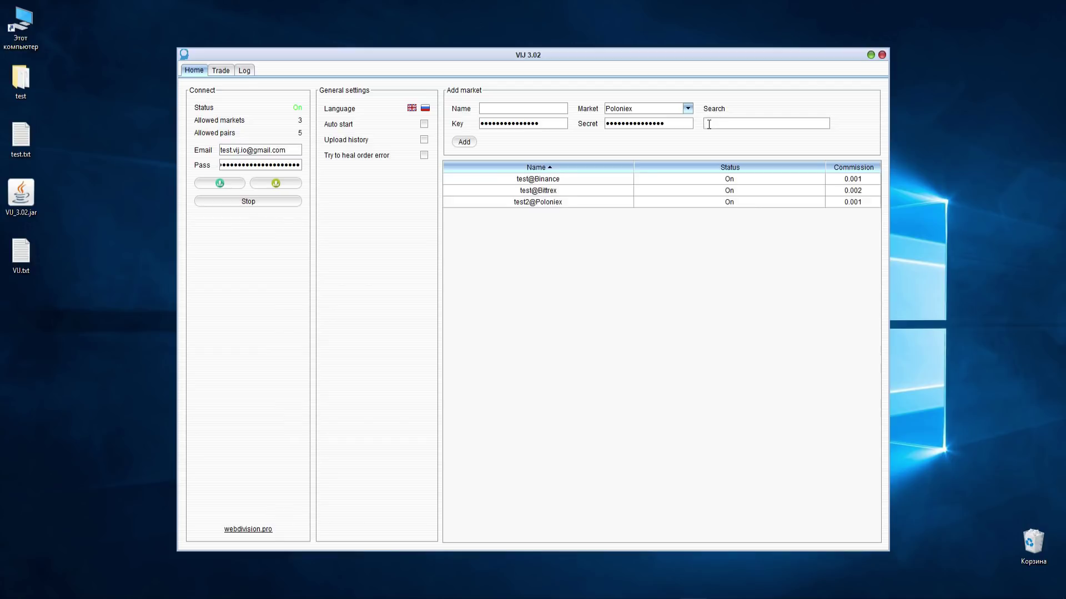
click(221, 70)
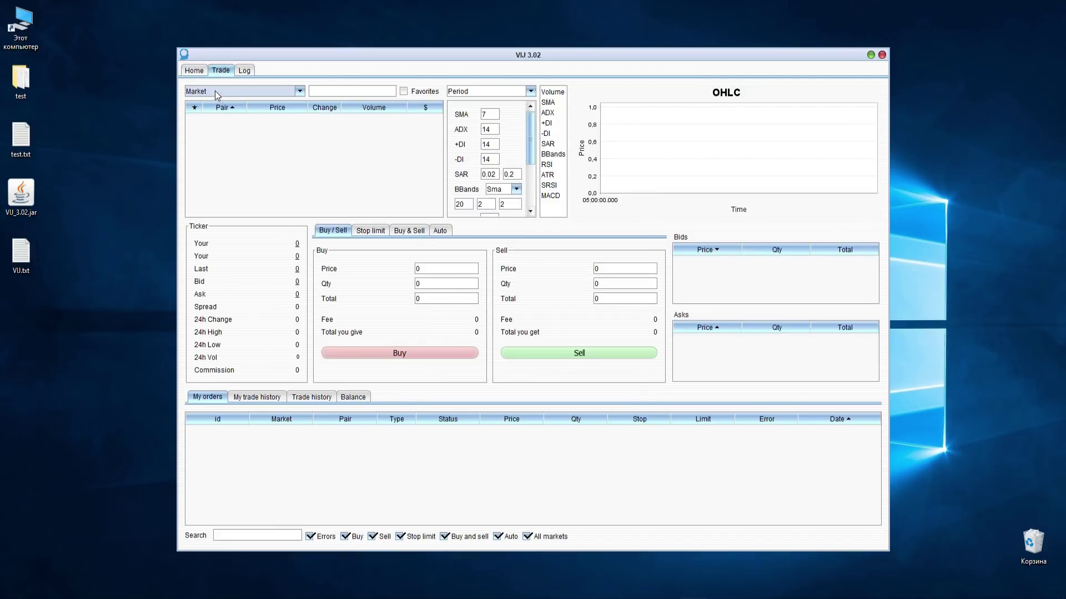
- Select the test@Binance market and sort its pairs by price, change, volume and dollar value
click(215, 91)
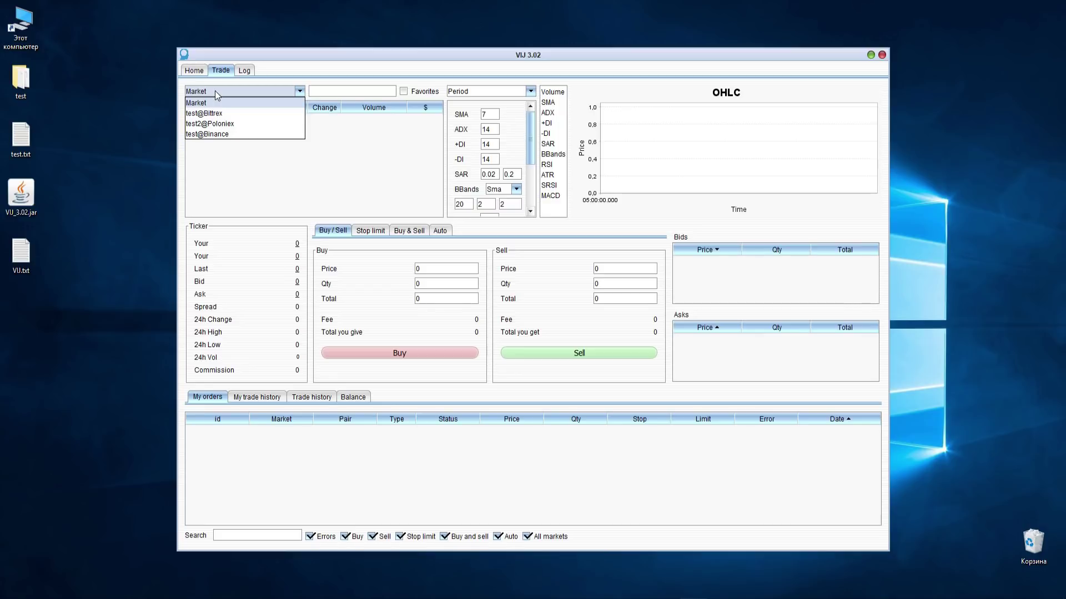
click(210, 134)
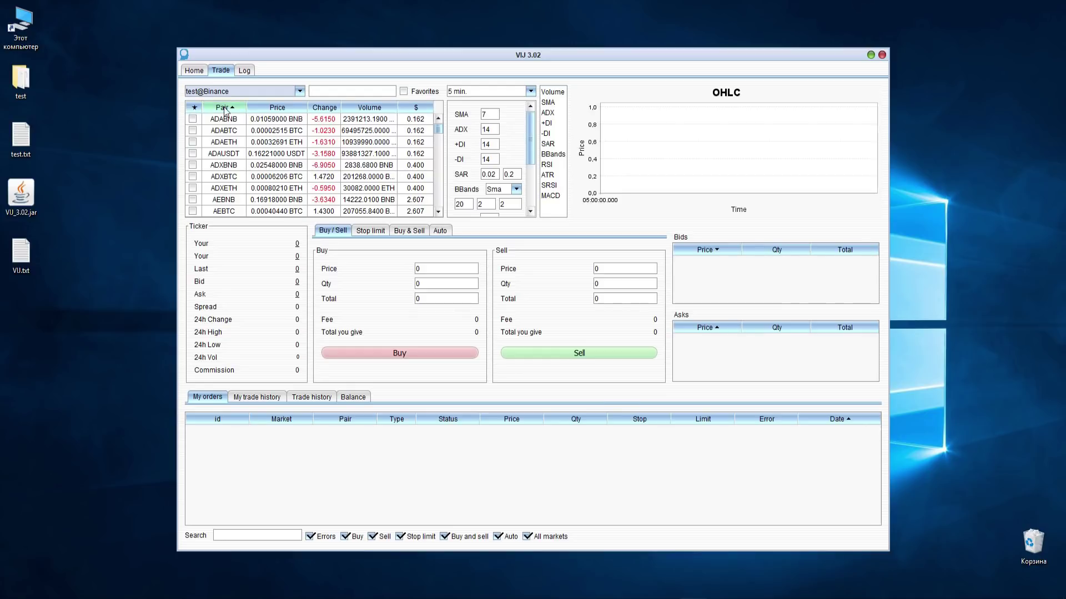
click(294, 108)
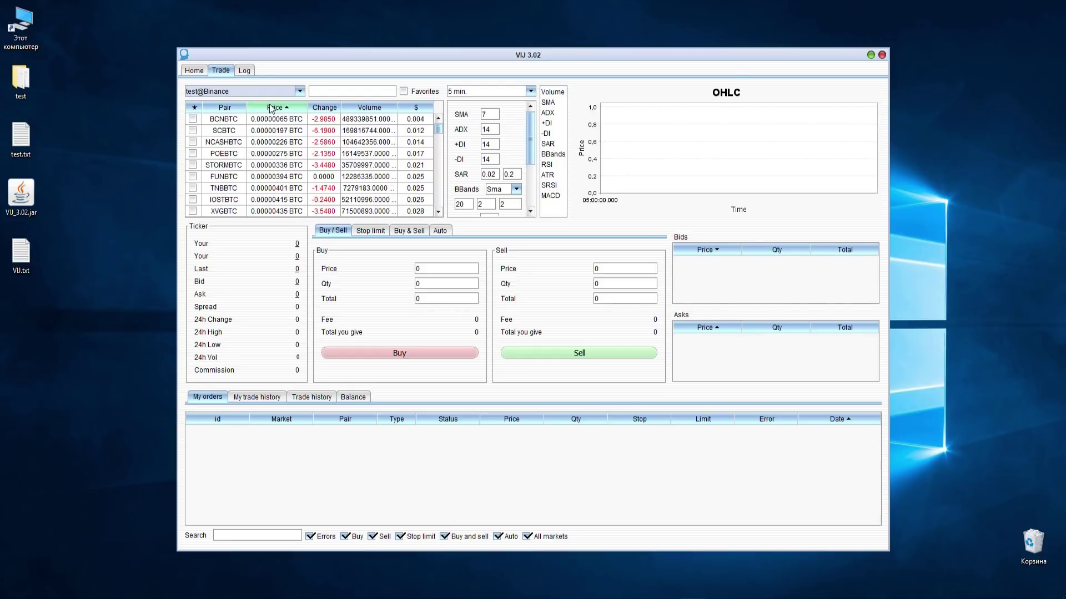
click(324, 111)
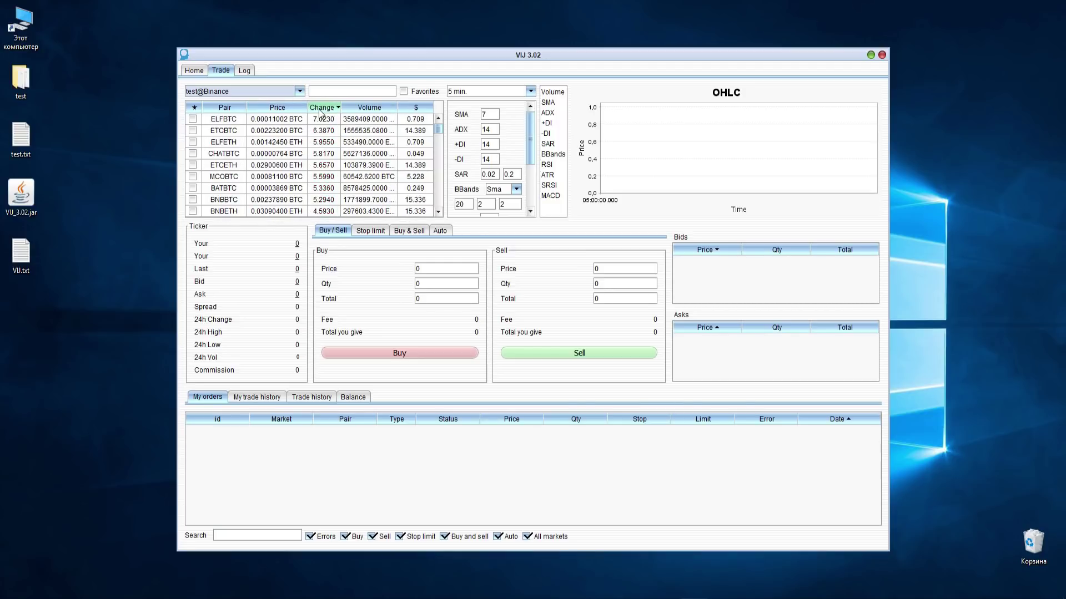
click(364, 110)
click(364, 109)
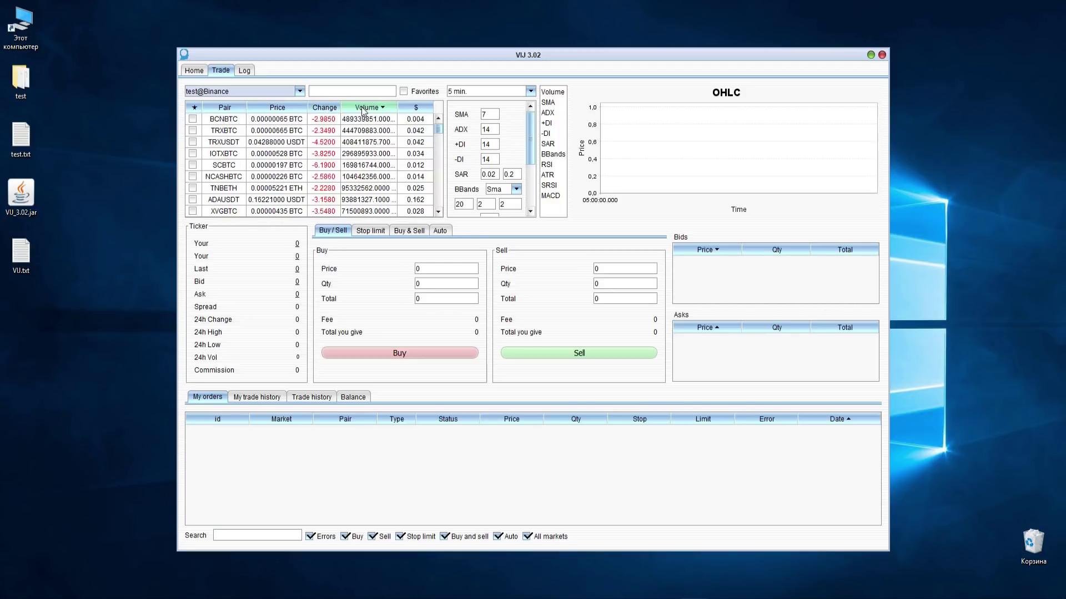
click(424, 110)
click(422, 110)
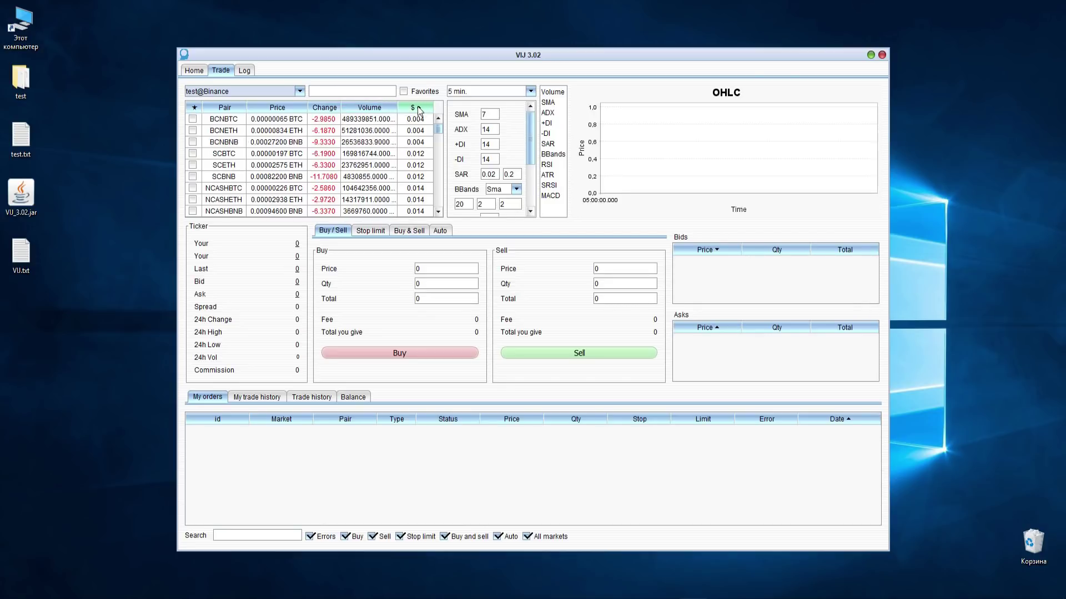
click(420, 109)
- Filter pairs by 'btcu', then clear the filter and toggle the favourites-only view
click(337, 94)
text(btcu)
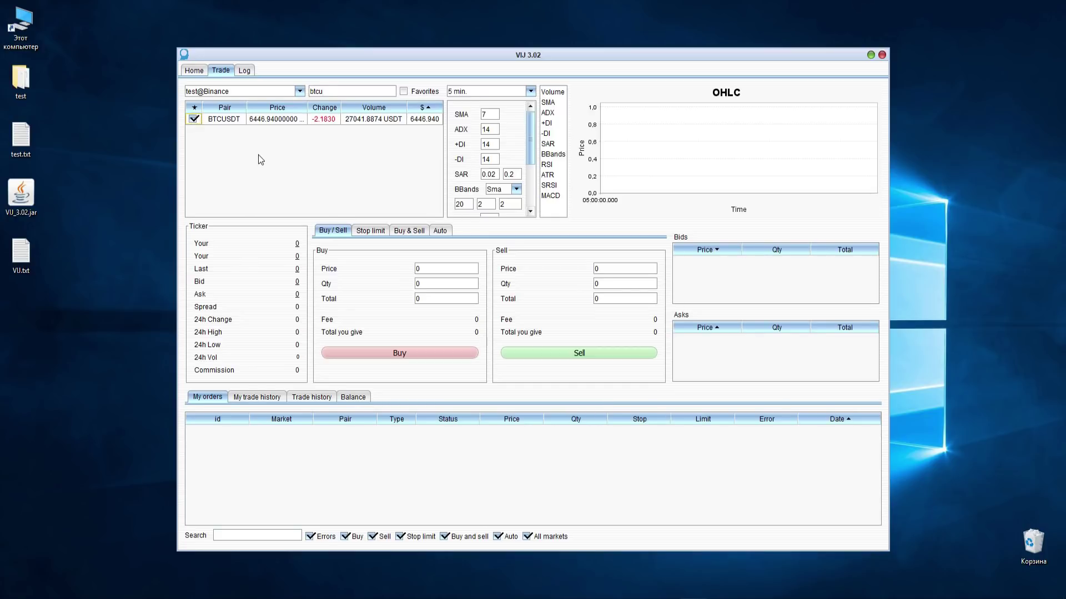
double_click(311, 90)
key(BackSpace)
click(419, 92)
click(420, 92)
- Star SCBTC as a favourite, sort favourites to the top, and select BTCUSDT
click(192, 153)
click(424, 92)
click(425, 94)
click(191, 107)
click(191, 108)
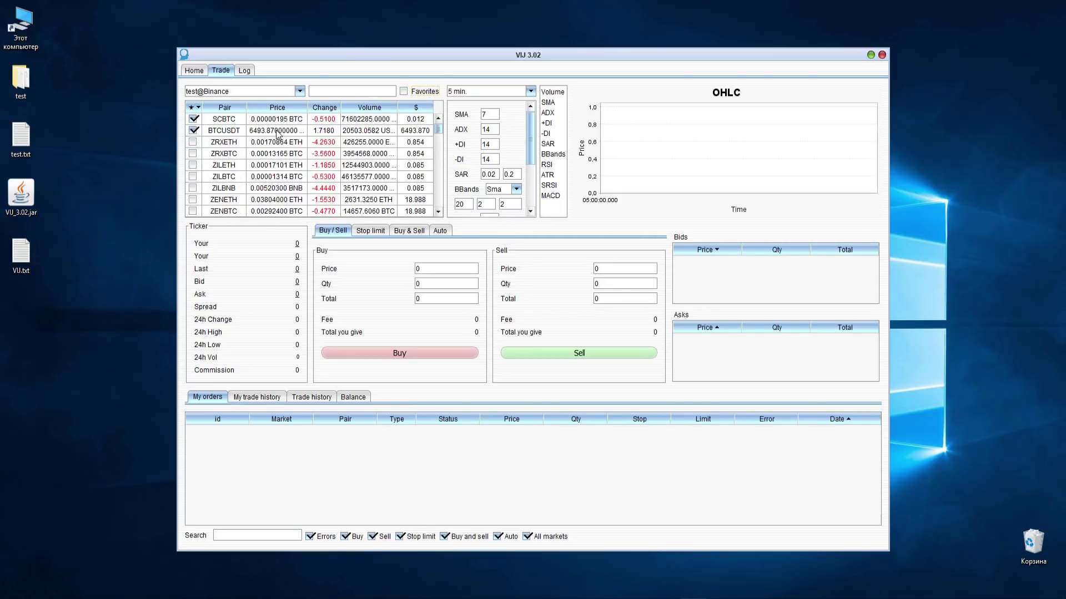
click(277, 133)
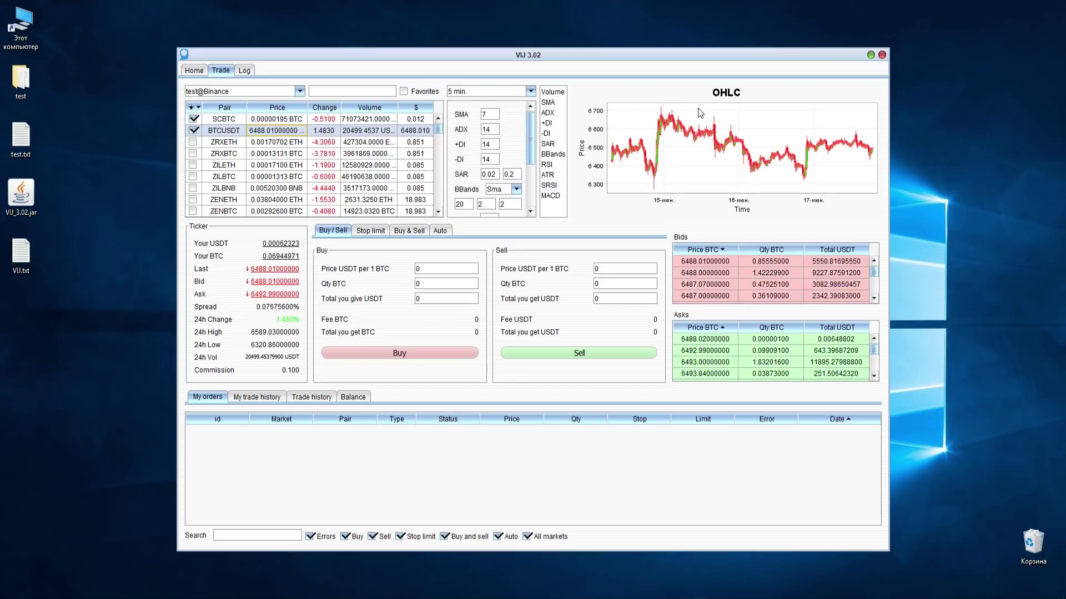
- Zoom the BTCUSDT chart into the latest candles, keeping the 5 min. timeframe
drag(876, 160, 876, 163)
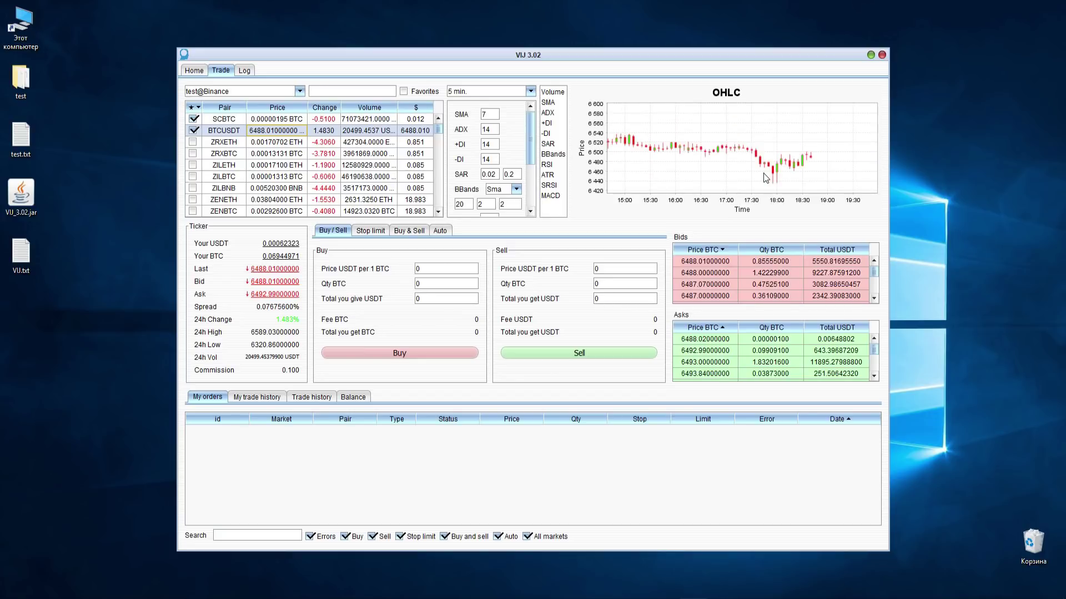
click(511, 93)
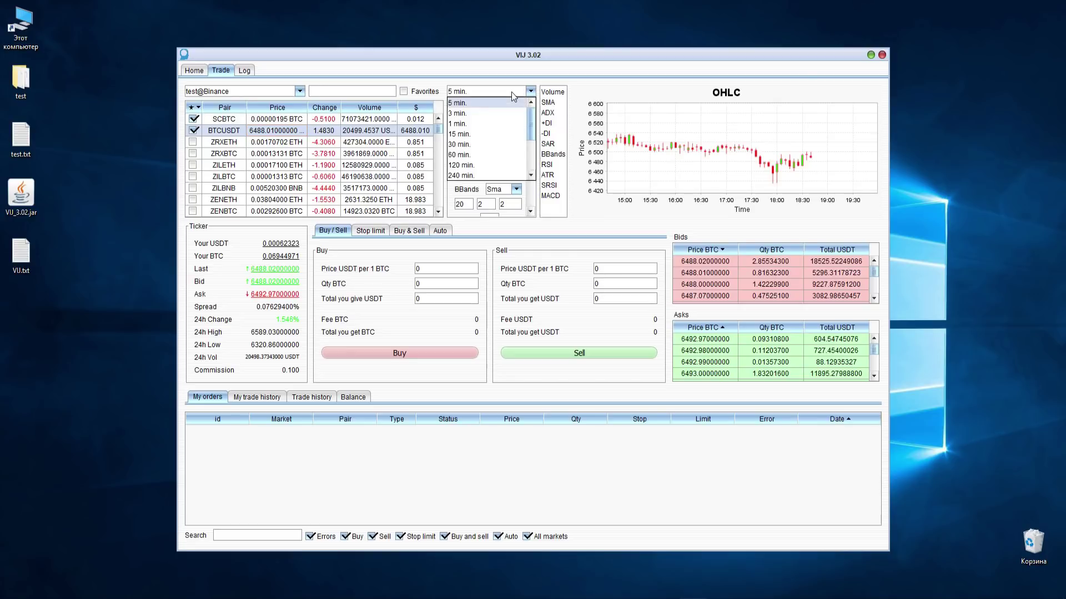
click(531, 91)
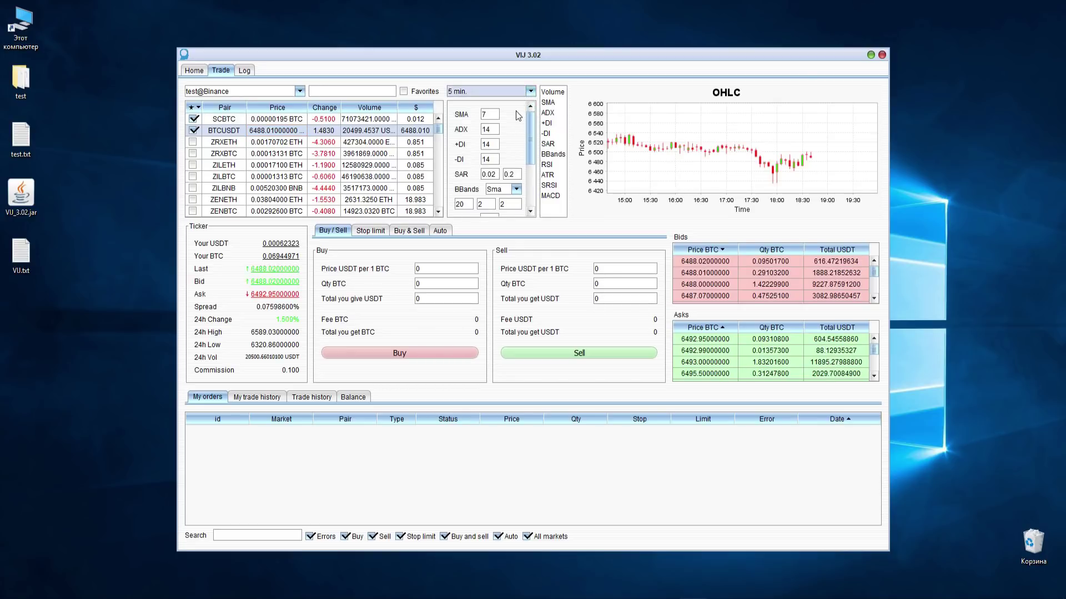
drag(531, 138, 533, 183)
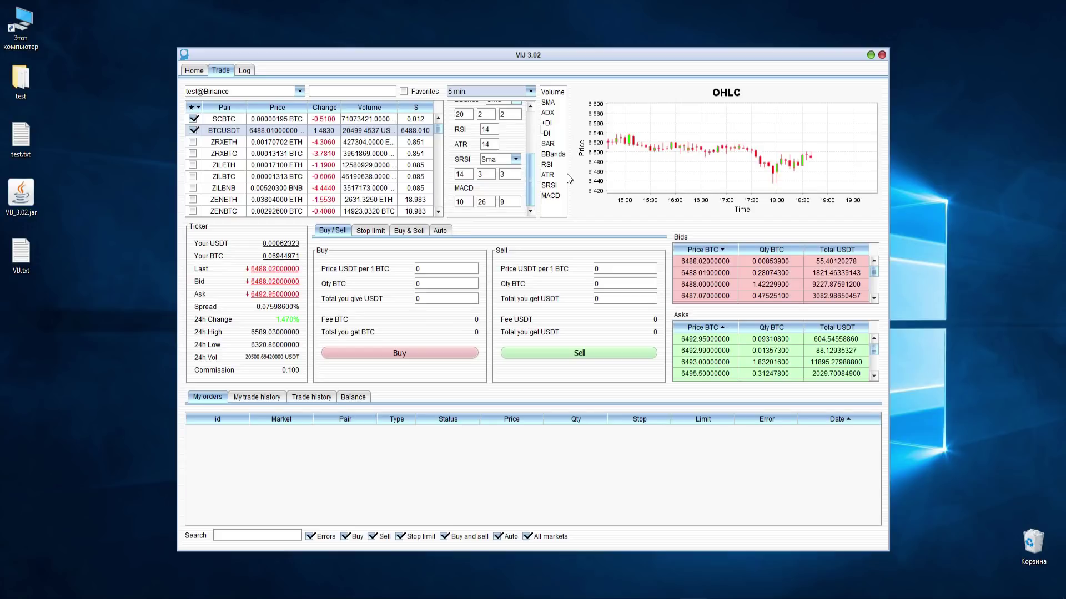
- Enable the SMA, BBands and MACD indicators on BTCUSDT, then reset the chart zoom
click(556, 196)
click(556, 156)
click(549, 104)
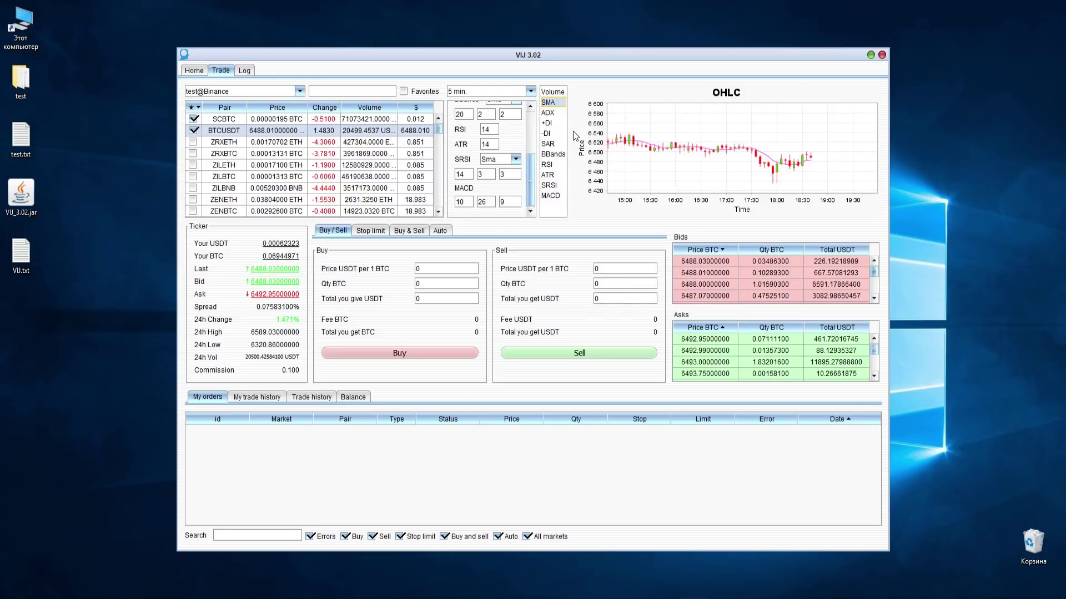
click(554, 155)
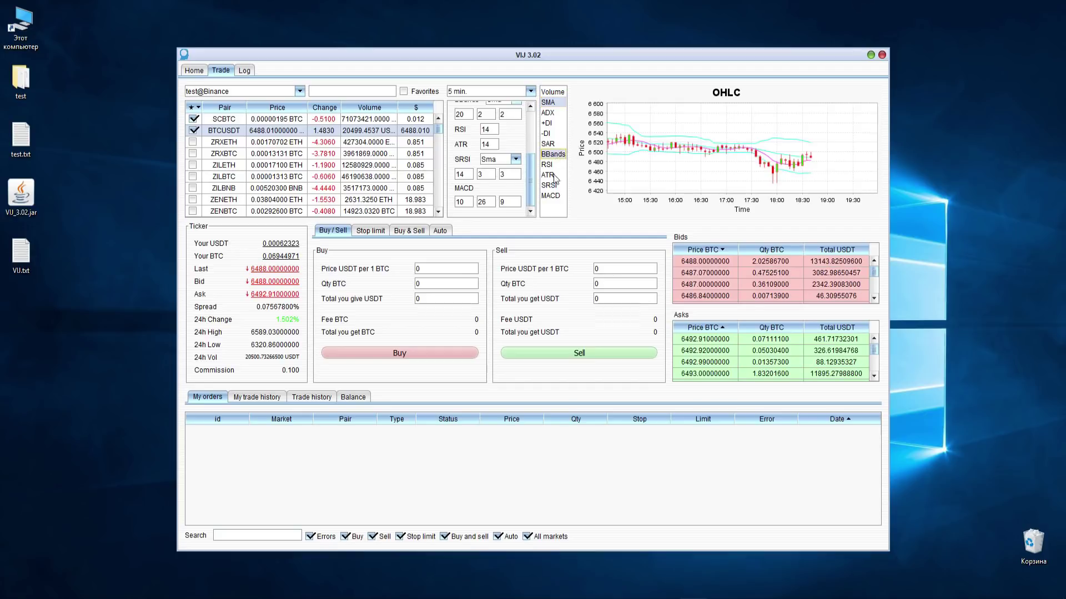
click(552, 196)
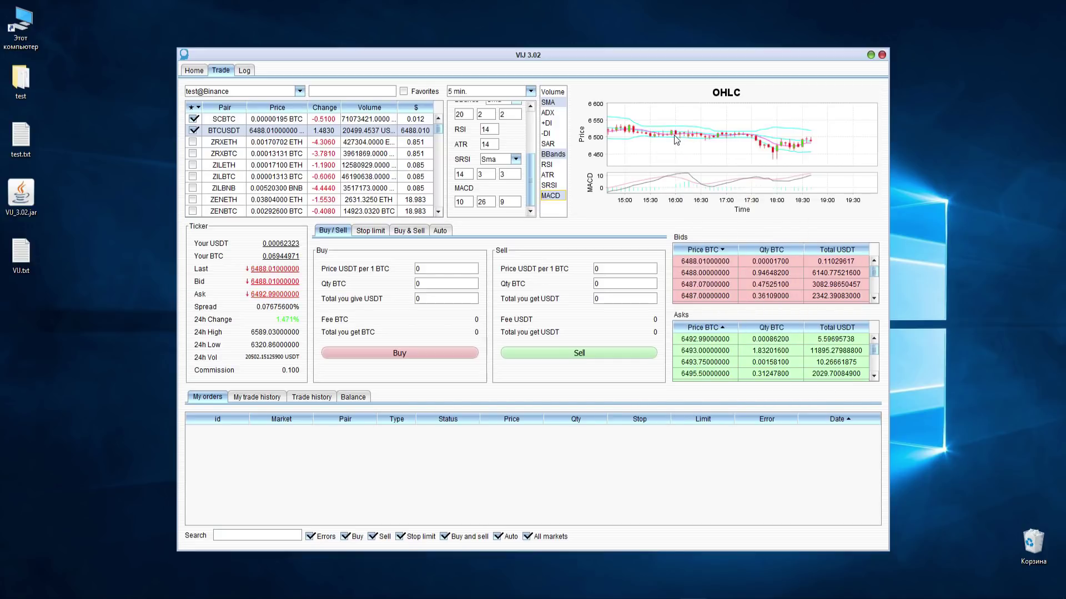
mouse_move(672, 131)
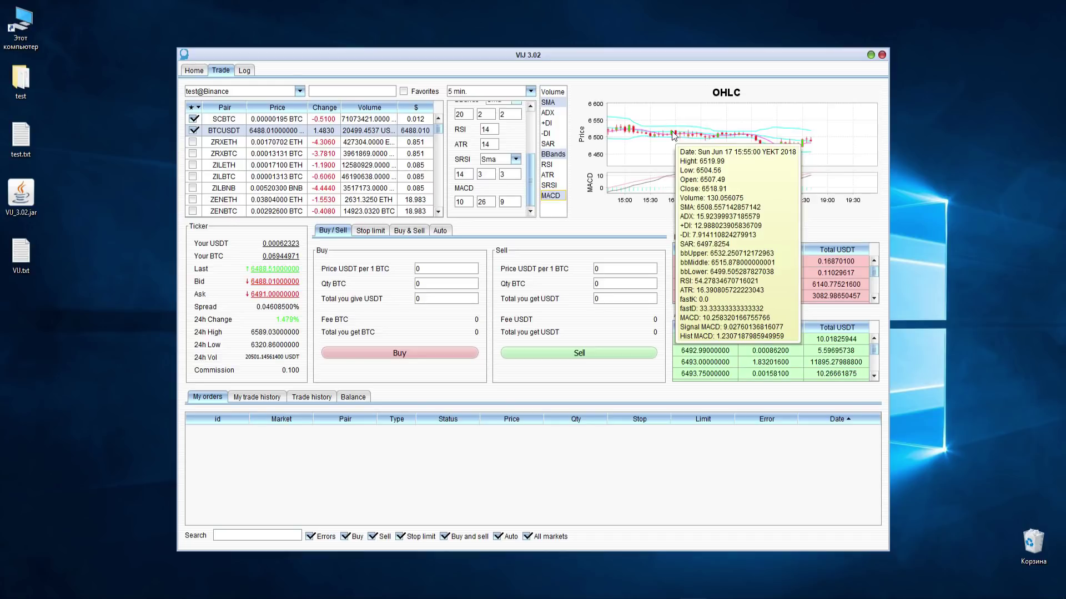
drag(725, 121, 681, 115)
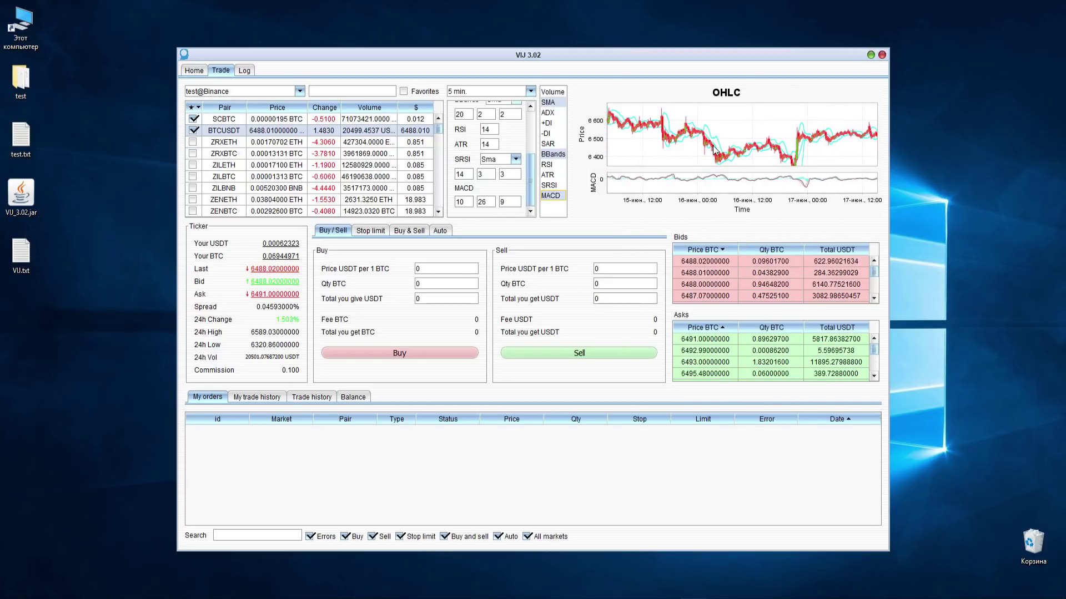
right_click(744, 137)
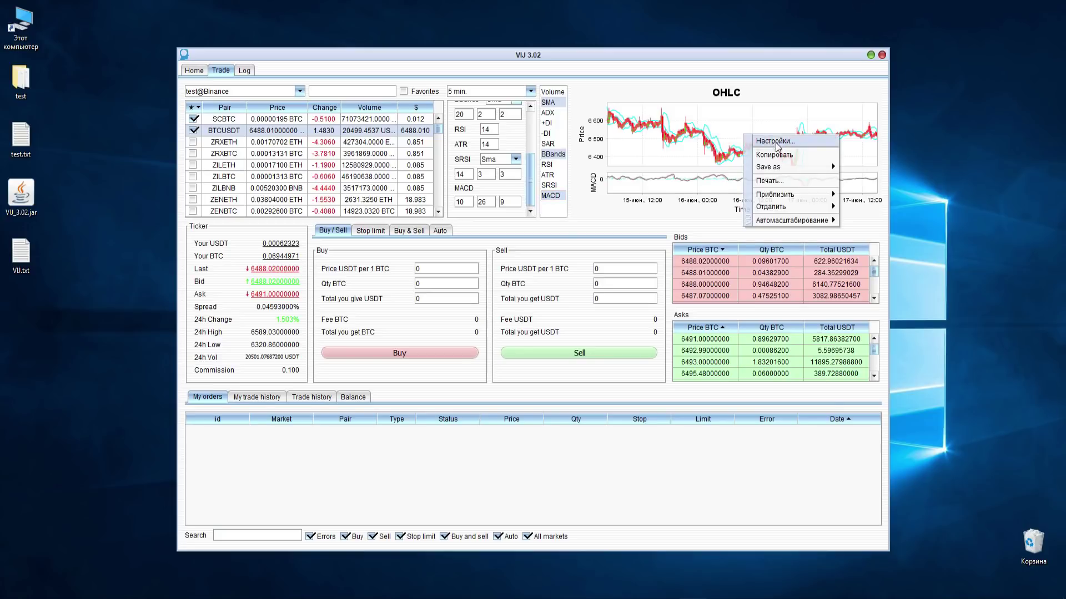
mouse_move(797, 195)
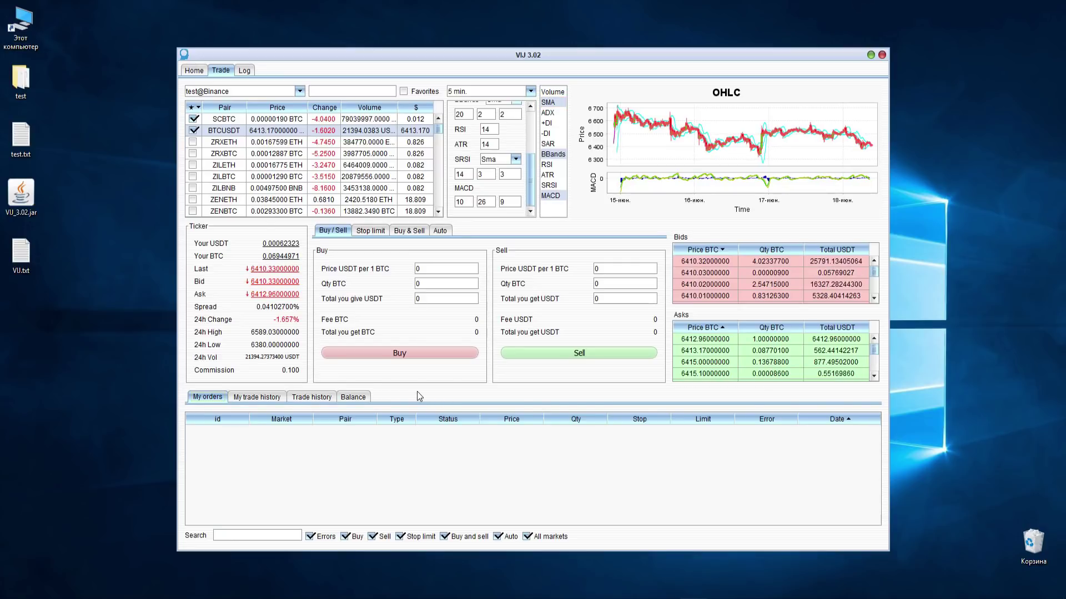
- Show balances for all markets, sorted by Currency, Free, Locked and finally USD value
click(354, 397)
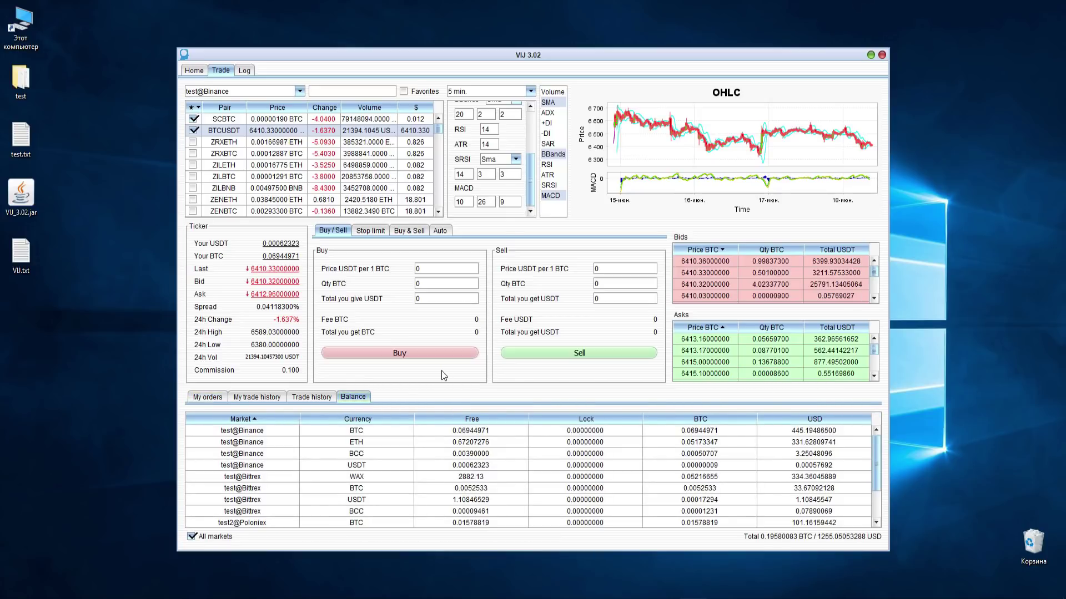
click(221, 537)
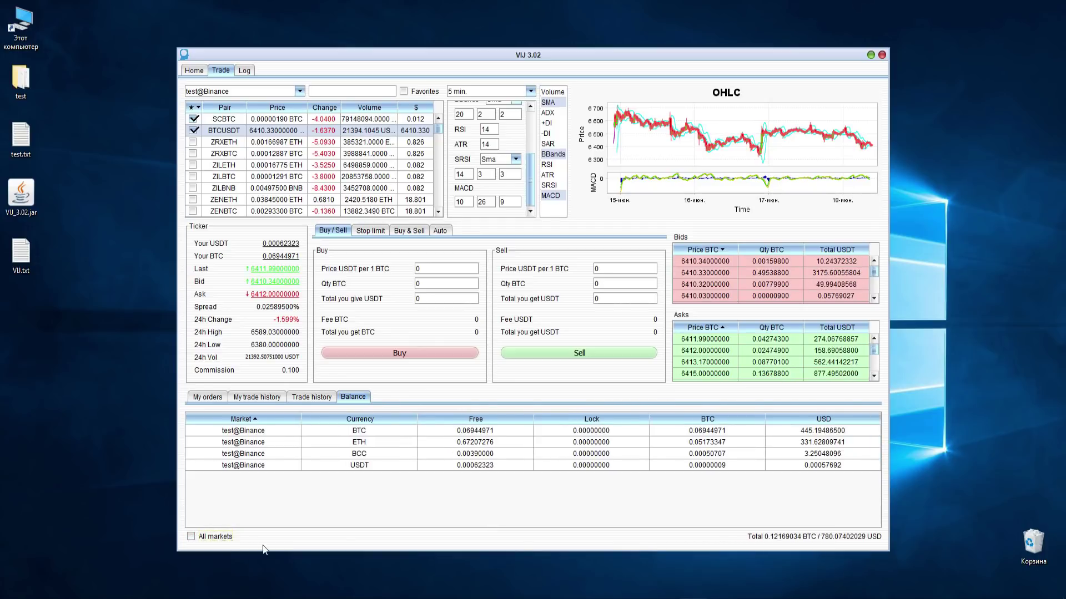
click(380, 419)
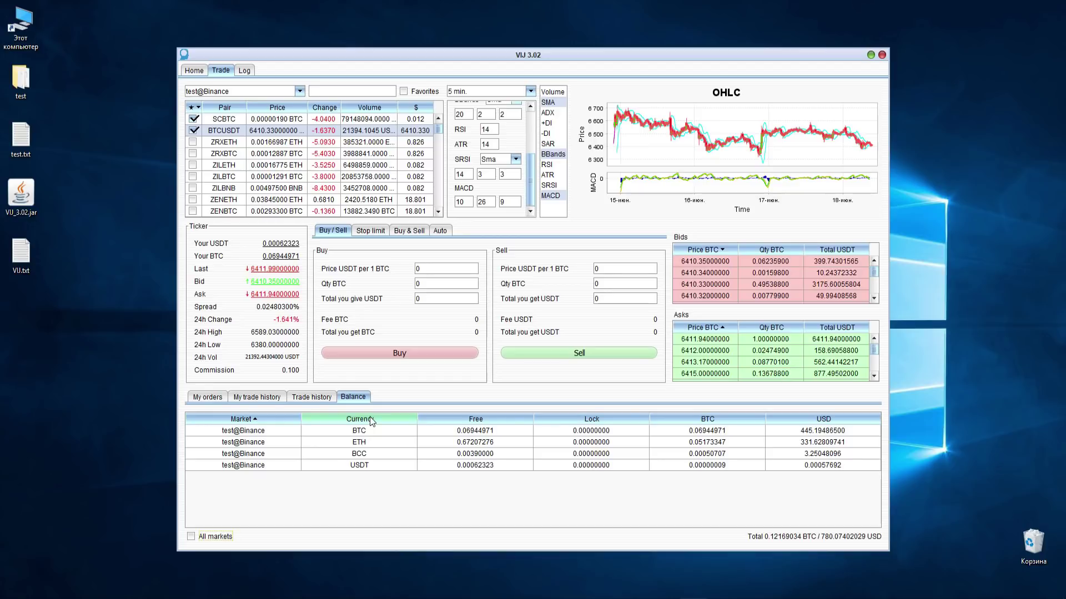
click(476, 419)
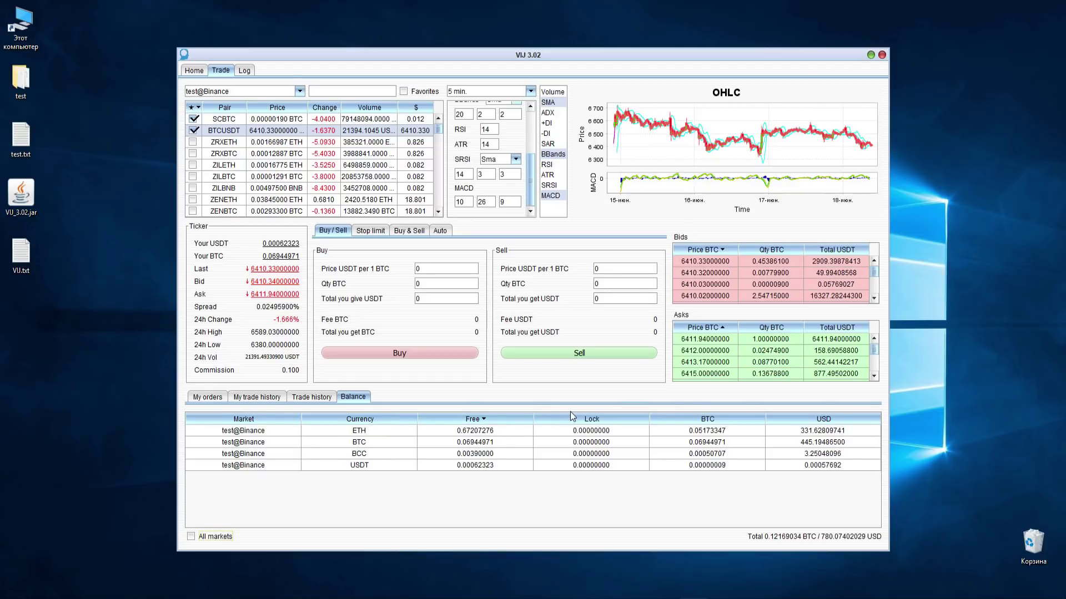
click(592, 420)
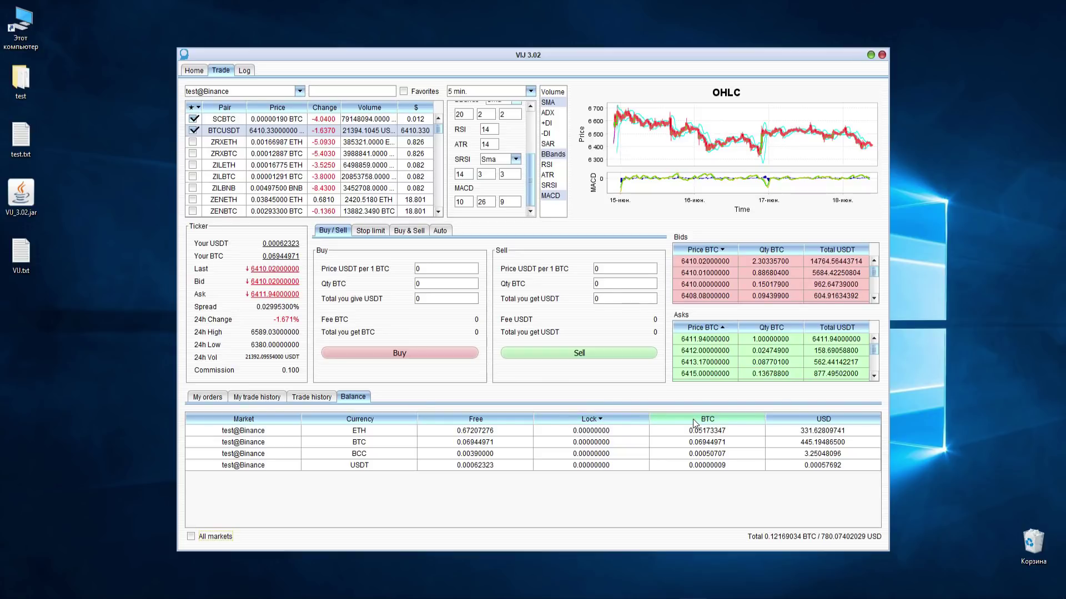
click(812, 420)
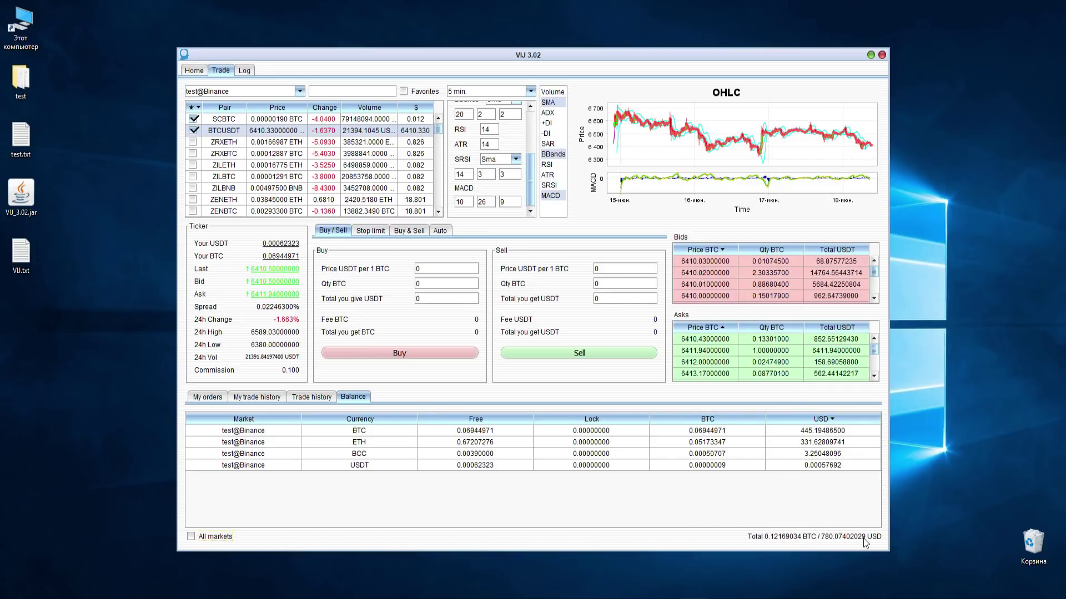
click(214, 536)
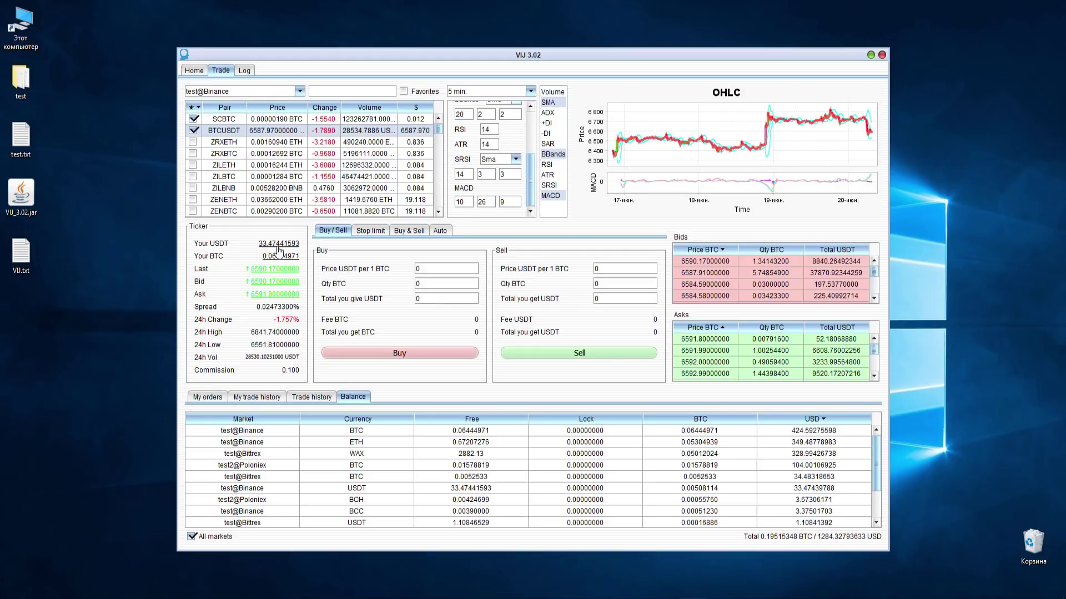
- Submit a 1 BTC buy order at 33 USDT and view it under My orders
double_click(418, 269)
text(33)
double_click(417, 284)
text(1)
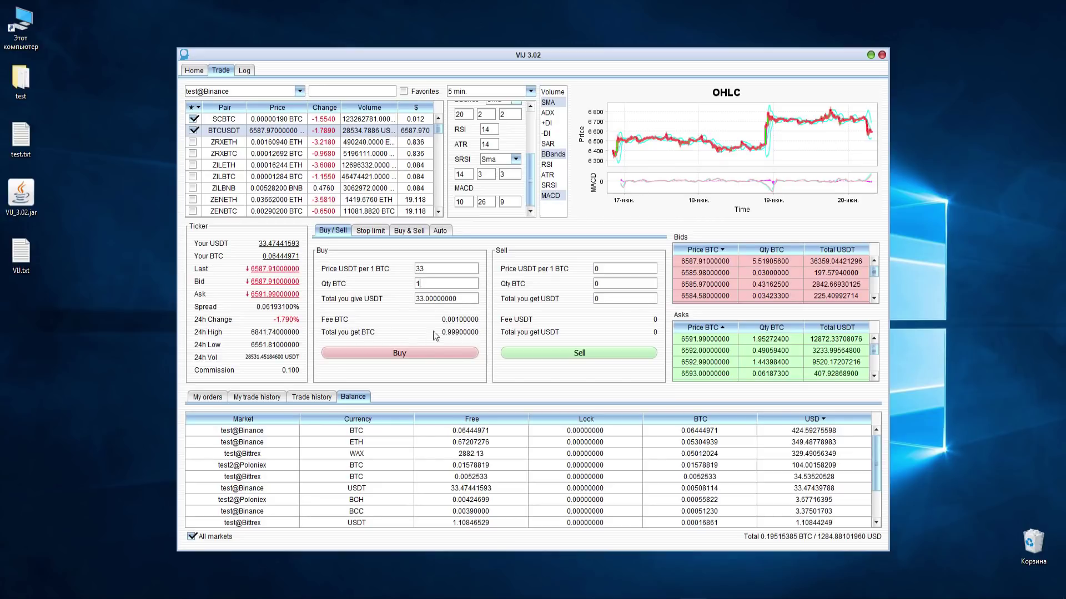
click(400, 352)
click(207, 397)
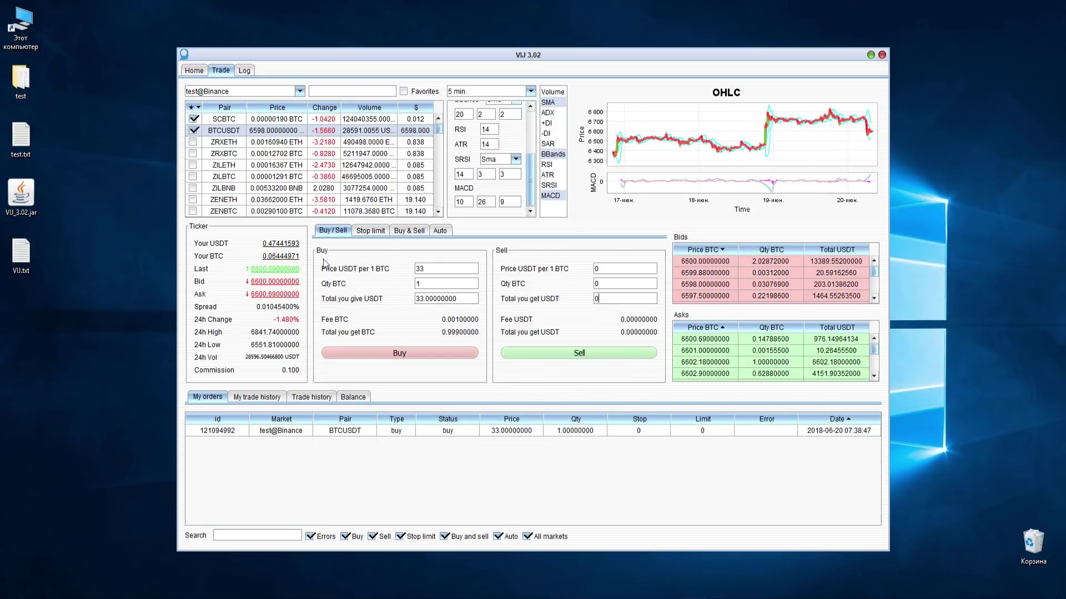
- Submit a BTCUSDT sell order for 0.06 BTC at 8000 USDT
click(612, 269)
text(8000)
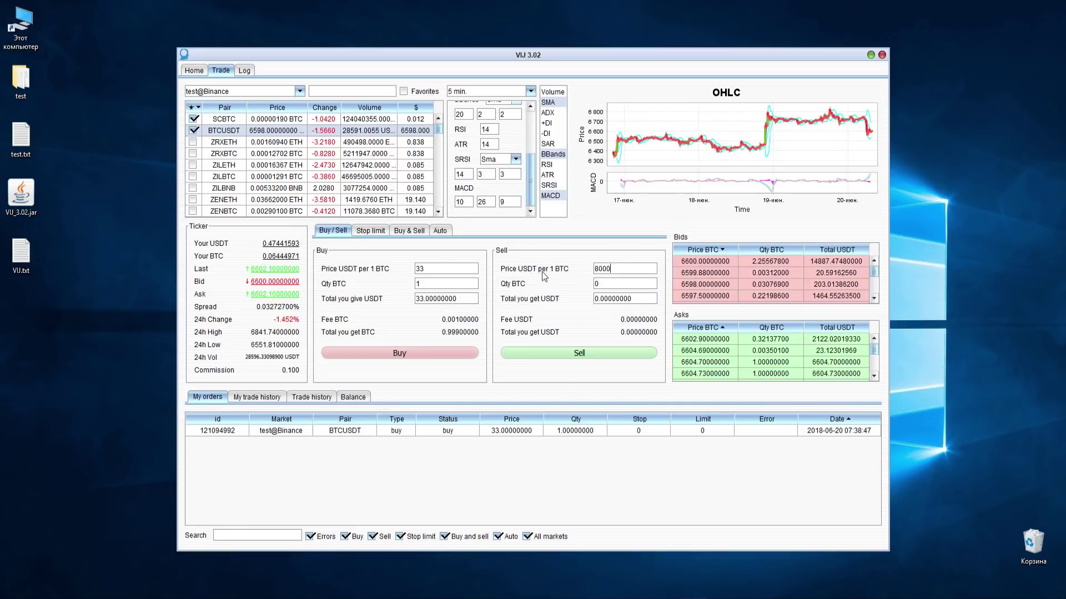
click(607, 283)
text(0.06)
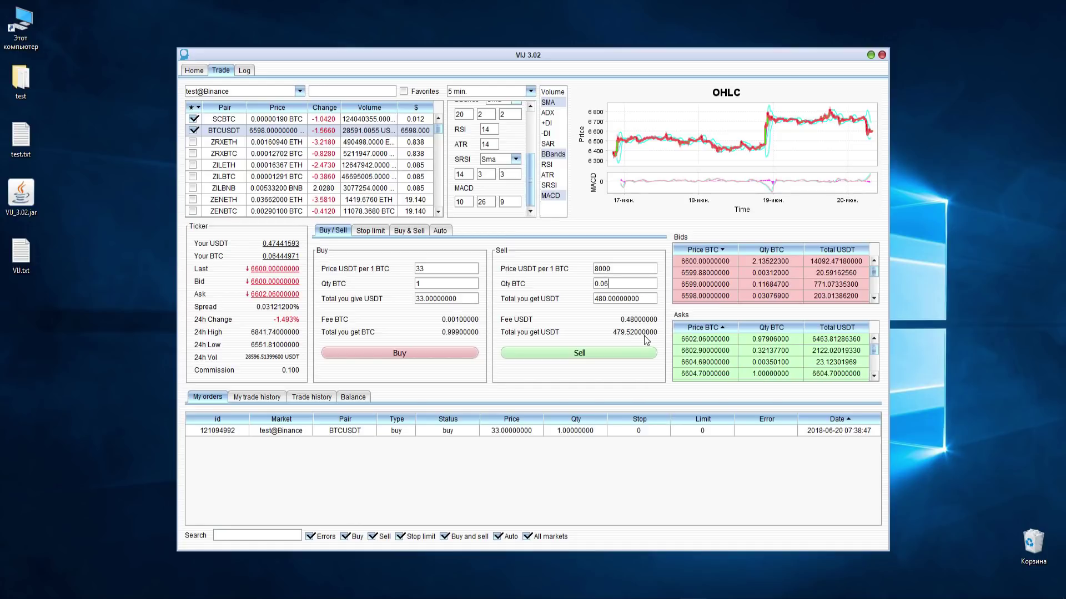
click(578, 350)
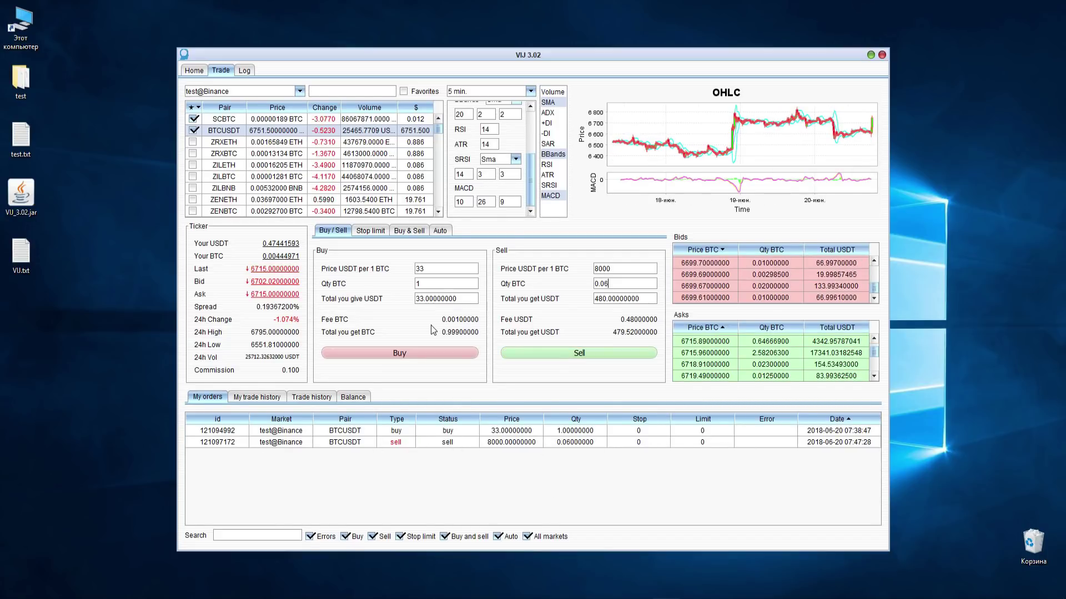
- Edit the Buy panel's price, quantity and total fields to recalculate its totals
click(437, 267)
text(1)
click(428, 283)
text(1)
click(424, 297)
text(1)
- Edit the Sell panel's price, quantity (entering 16) and total fields to recalculate
click(603, 268)
text(1)
click(609, 283)
key(BackSpace)
text(16)
click(604, 295)
text(1)
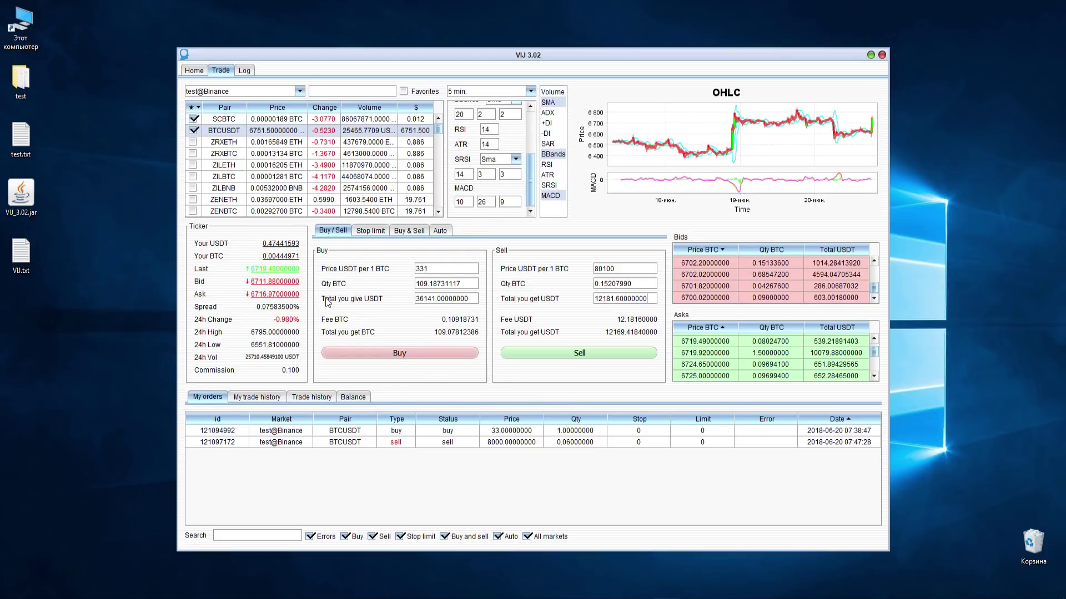
- Autofill the order forms from the USDT and BTC balances and the Last and Ask prices
click(293, 245)
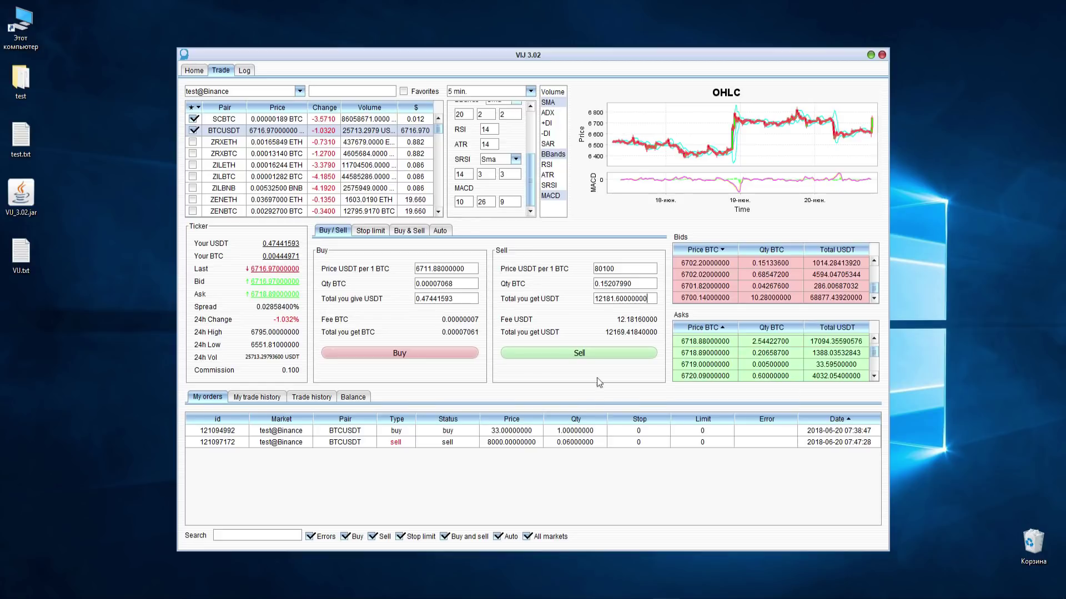
click(280, 257)
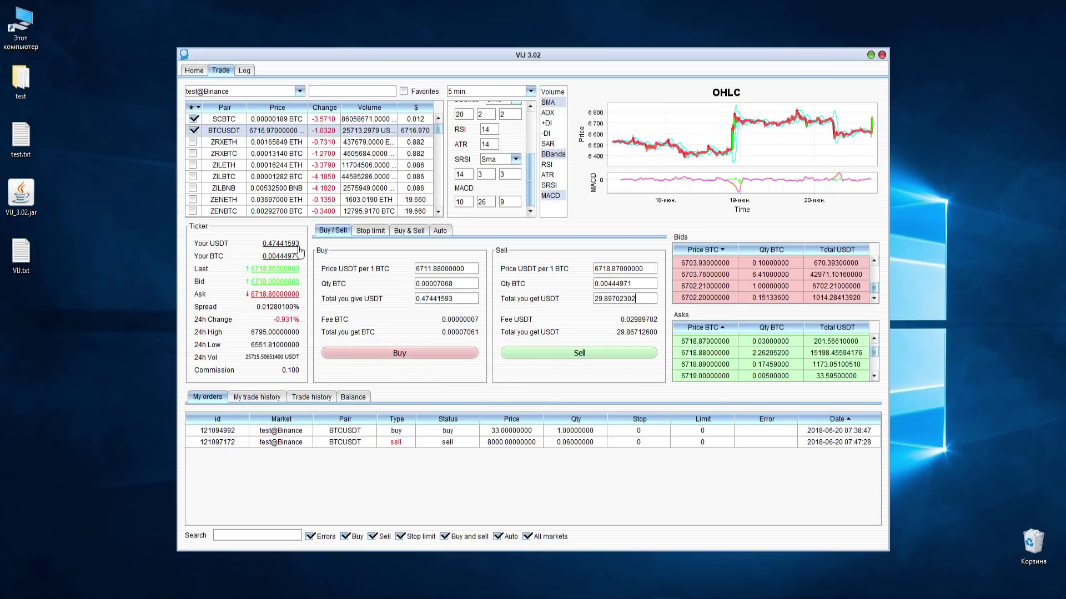
click(261, 269)
click(269, 296)
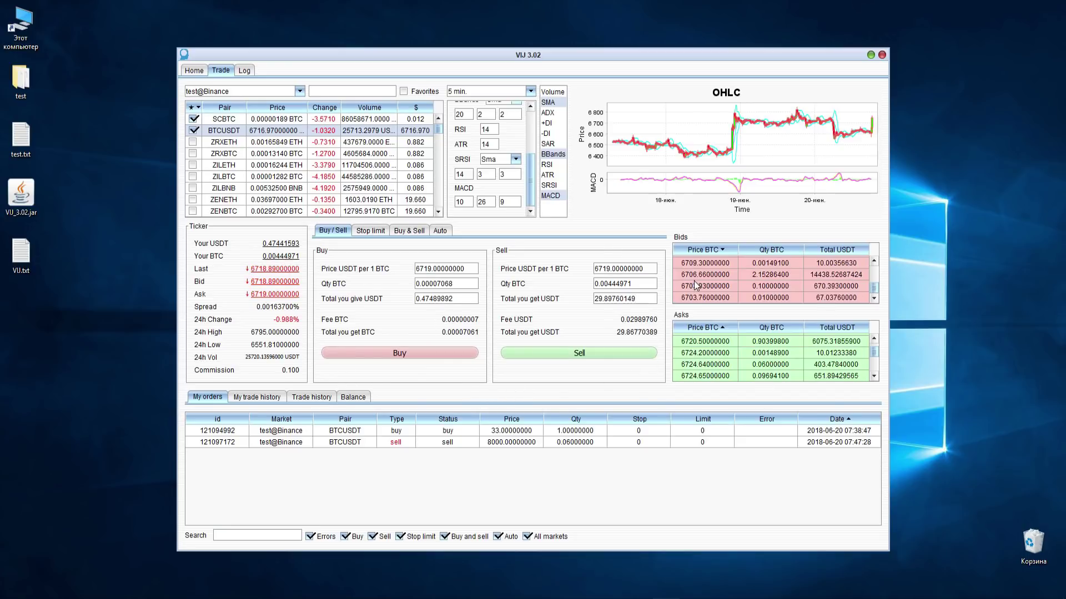
- Take order prices from the 6710.76 bid and 6721.05 ask rows, then show the Stop limit form
click(721, 274)
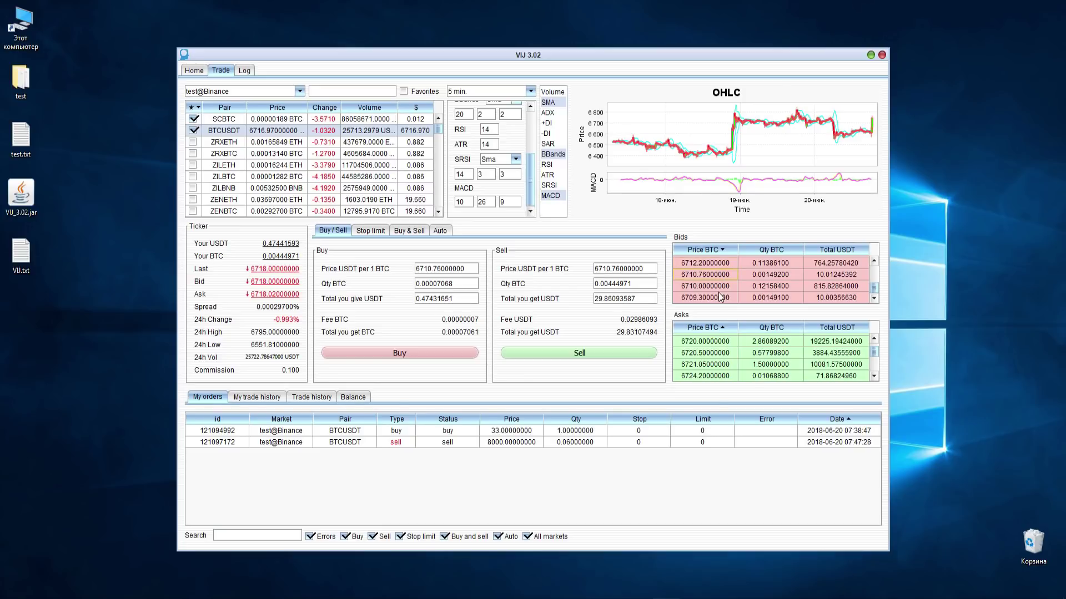
click(719, 343)
click(717, 364)
click(371, 231)
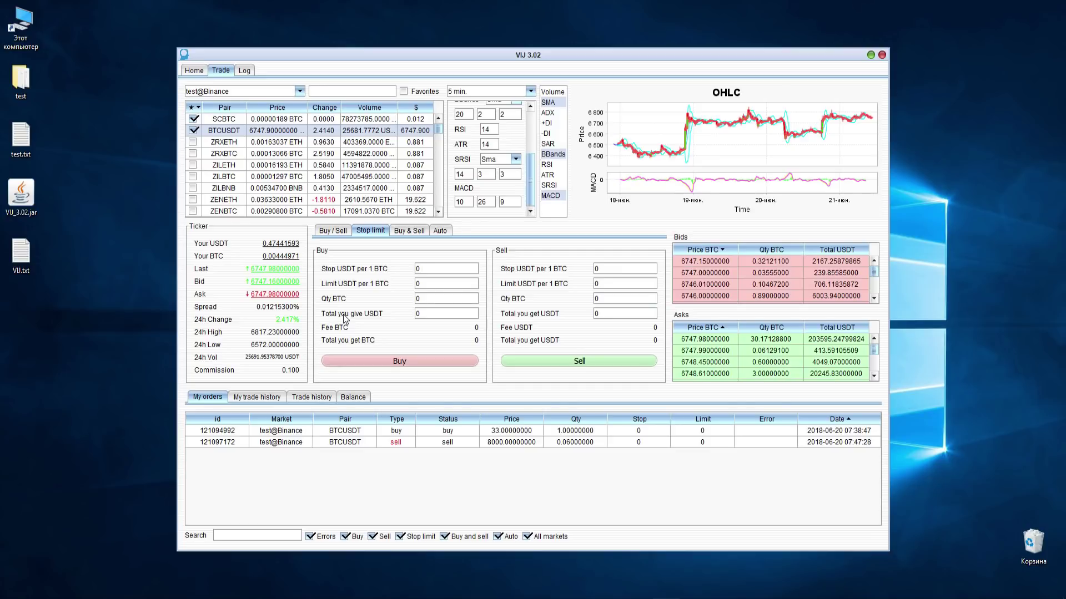
- Submit a stop-limit buy for 1 BTC with stop 7000 and limit 7100 USDT
click(417, 269)
text(7000)
click(435, 284)
drag(433, 284, 378, 279)
text(70)
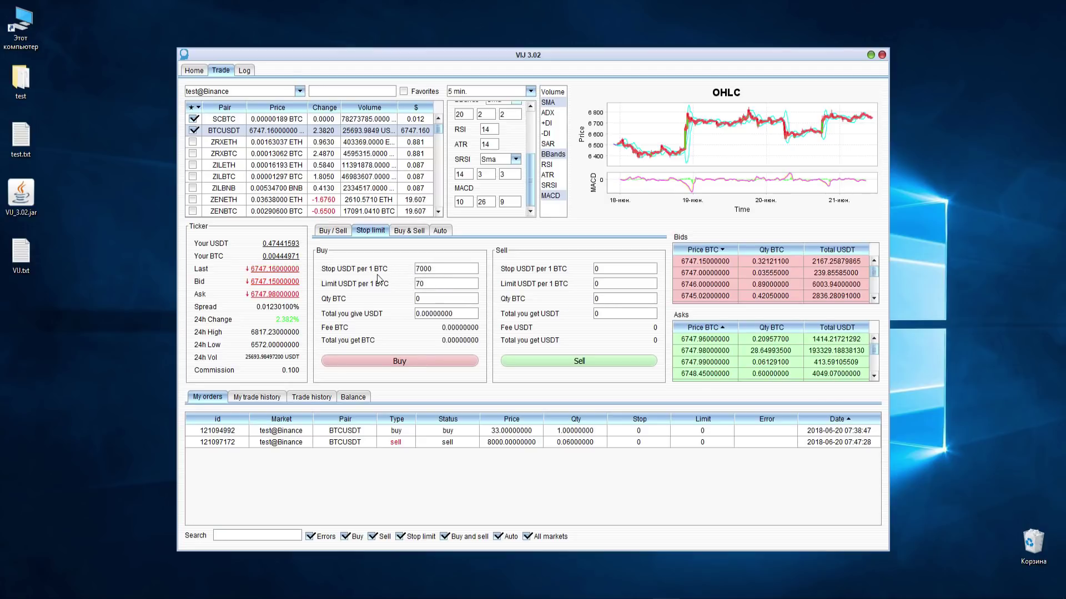
text(10)
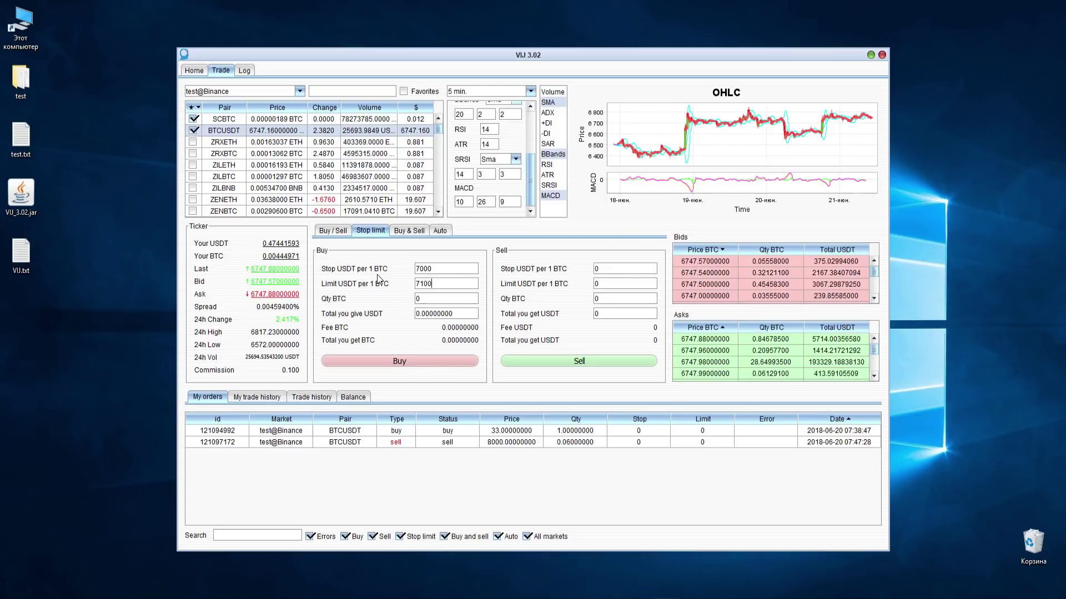
click(446, 298)
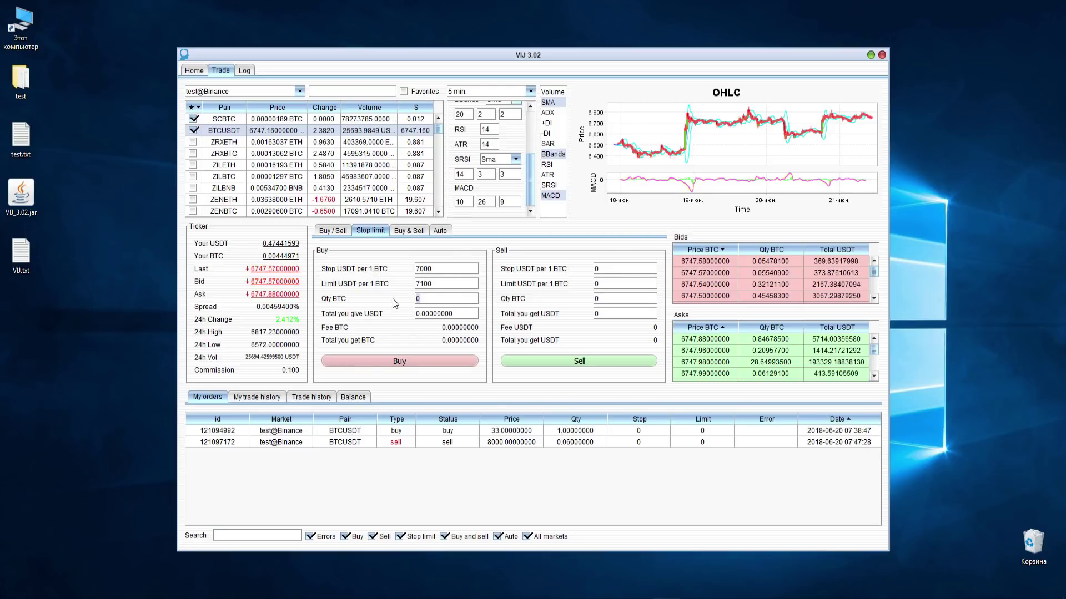
text(1)
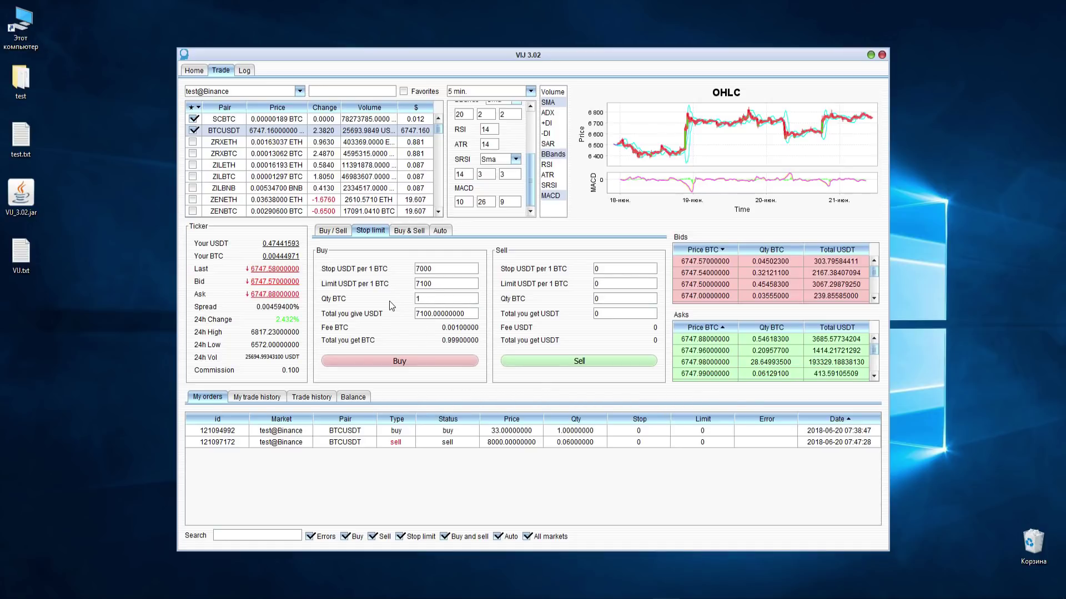
click(388, 359)
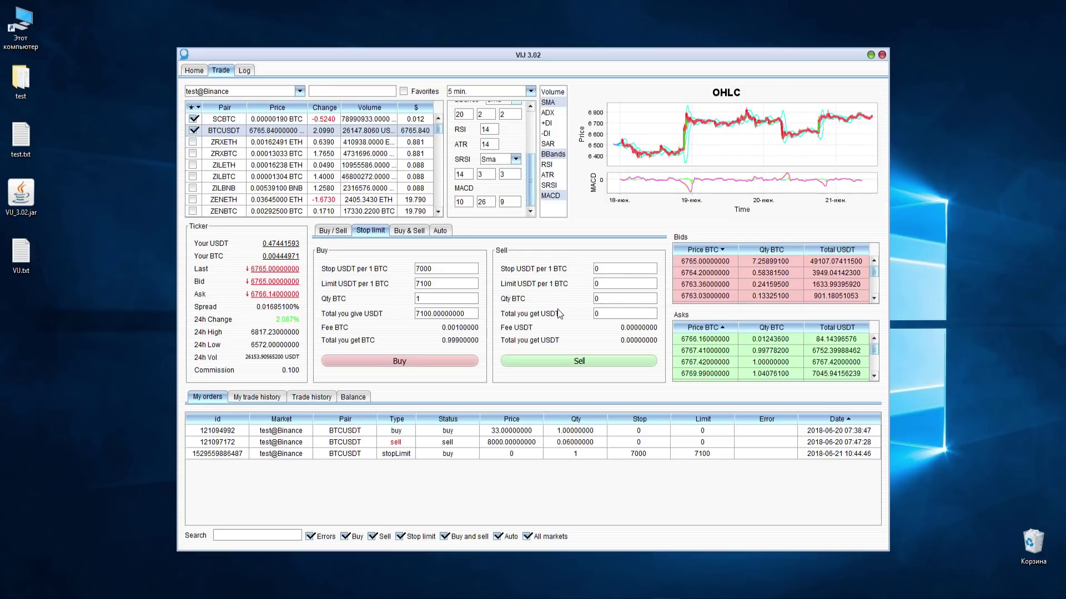
- Submit a stop-limit sell for 1 BTC with stop 6600 and limit 6550 USDT
click(596, 268)
text(65501)
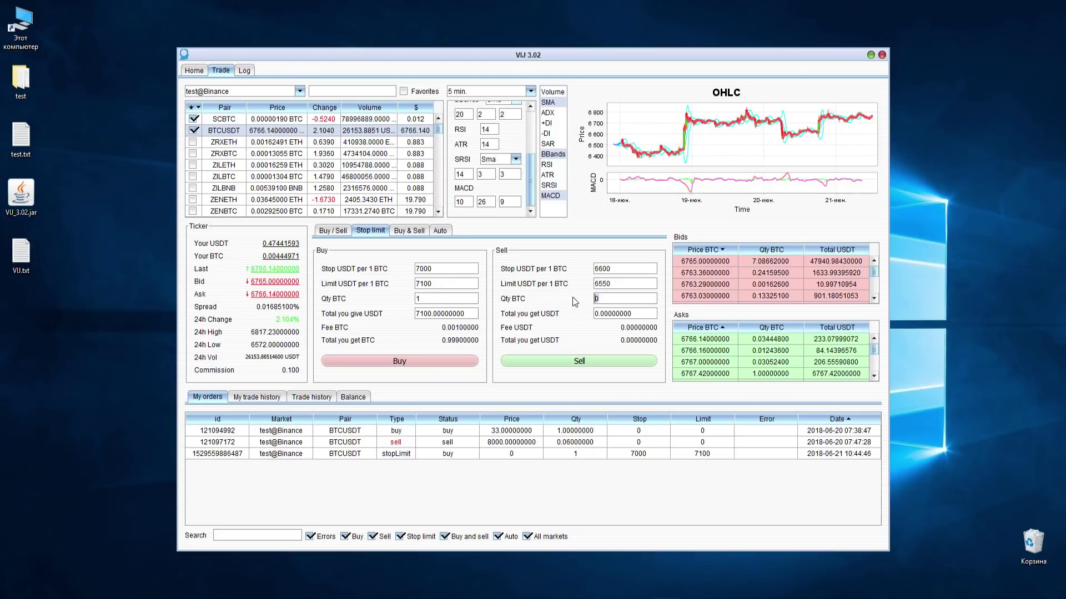
click(533, 361)
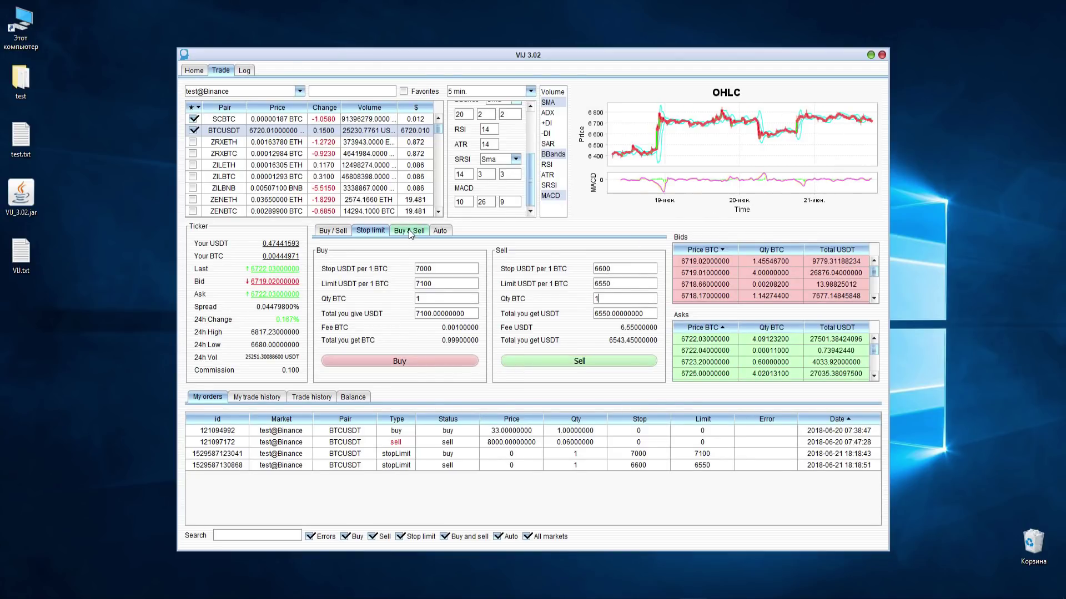
- Create a 1 BTC Buy & Sell order: buy 6000, sell 7000, stop loss 5500, and bring up its edit options
click(409, 230)
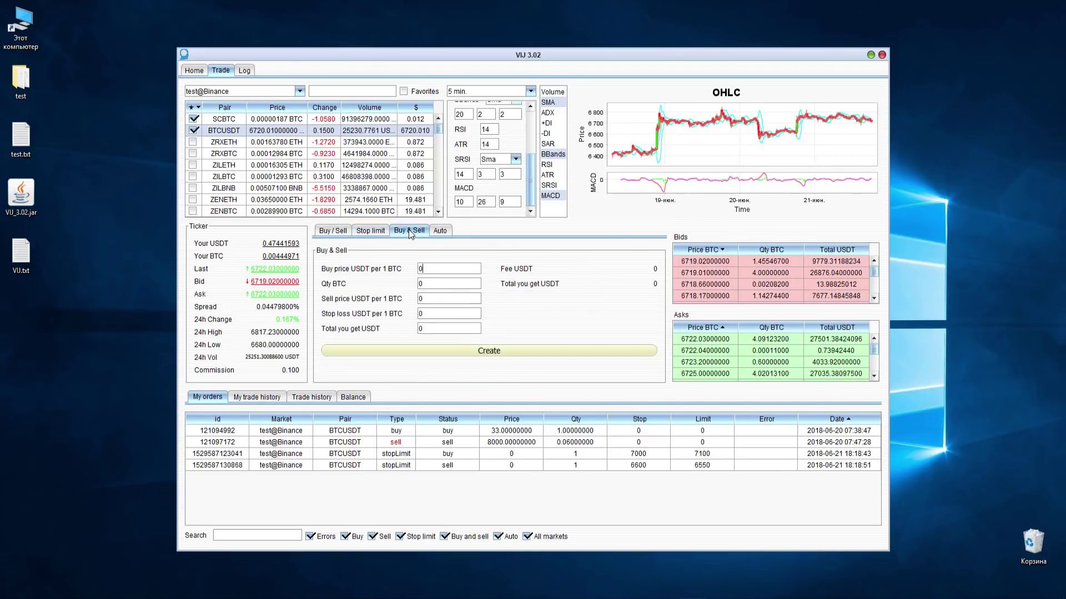
double_click(443, 267)
text(6000)
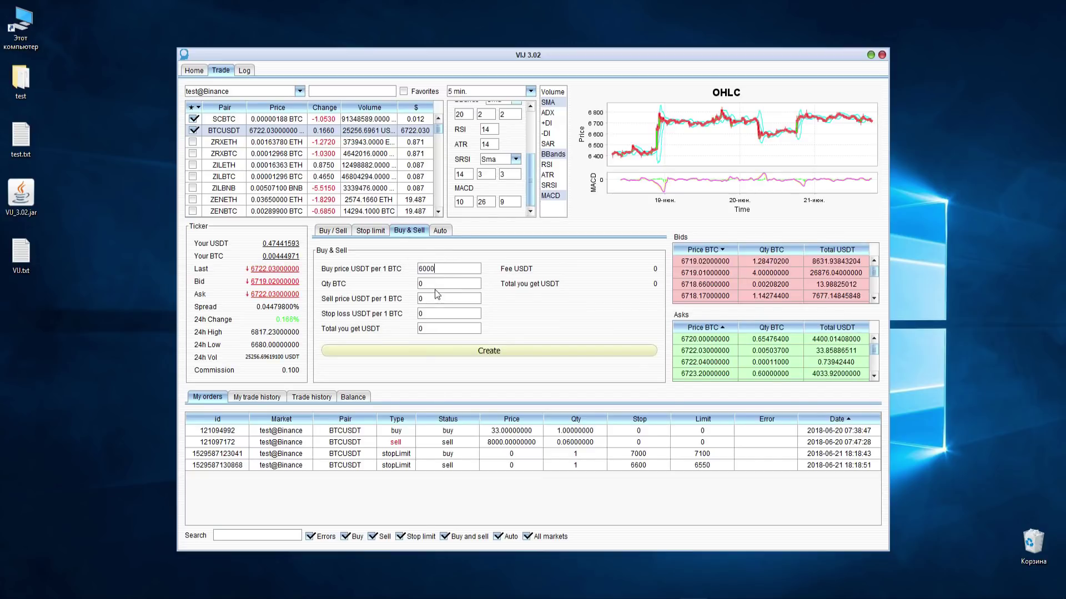
double_click(434, 283)
text(1)
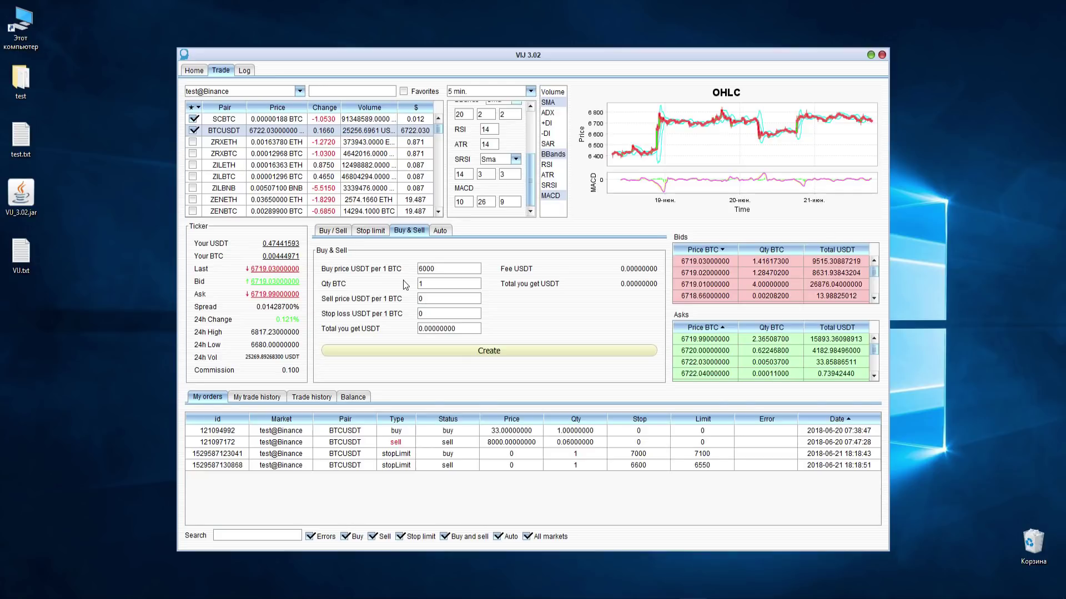
double_click(437, 299)
text(7000)
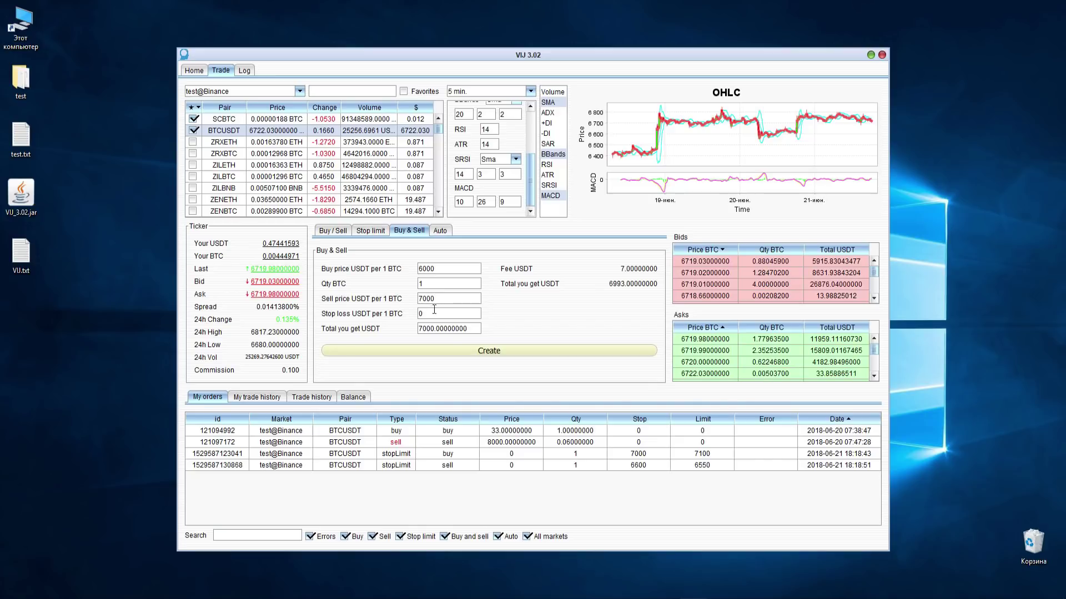
double_click(436, 314)
text(5500)
click(495, 350)
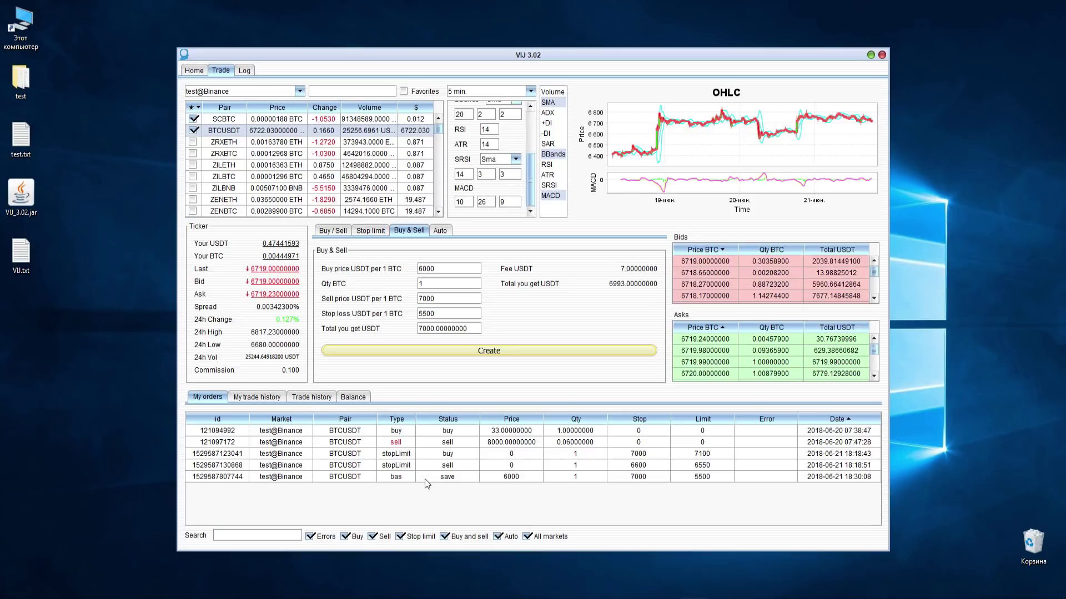
right_click(491, 477)
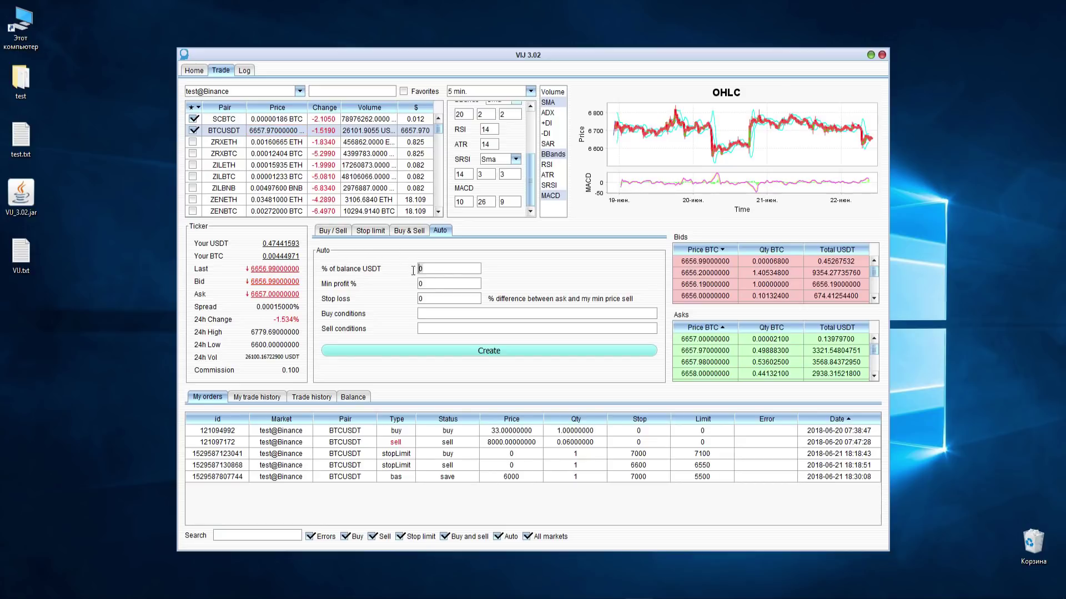
- Fill the Auto form with 50% of USDT balance, 1% minimum profit and 2% stop loss
key(Delete)
text(50)
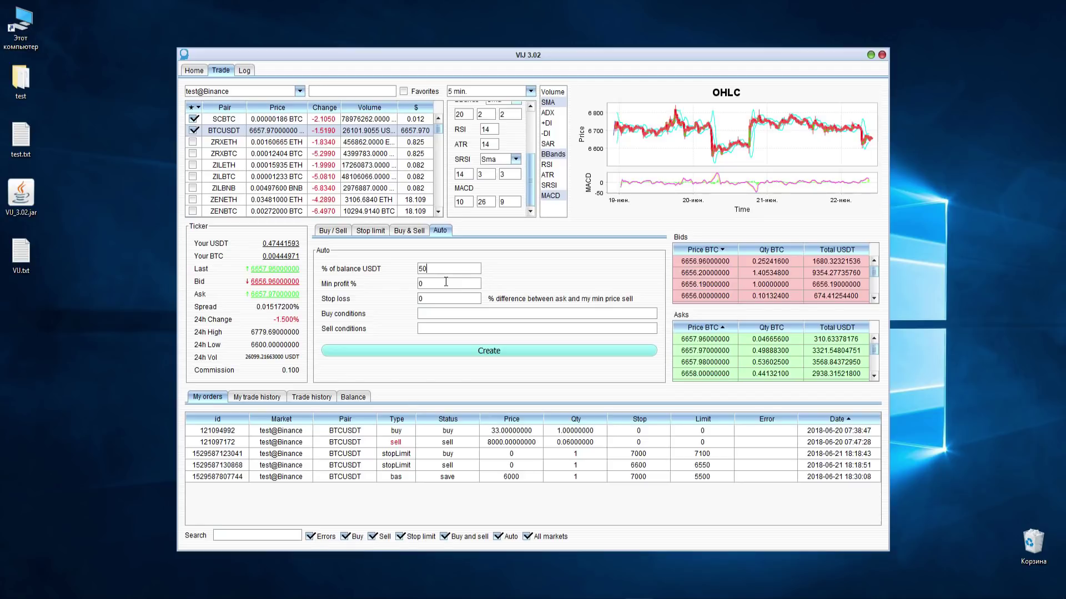
click(418, 283)
key(Tab)
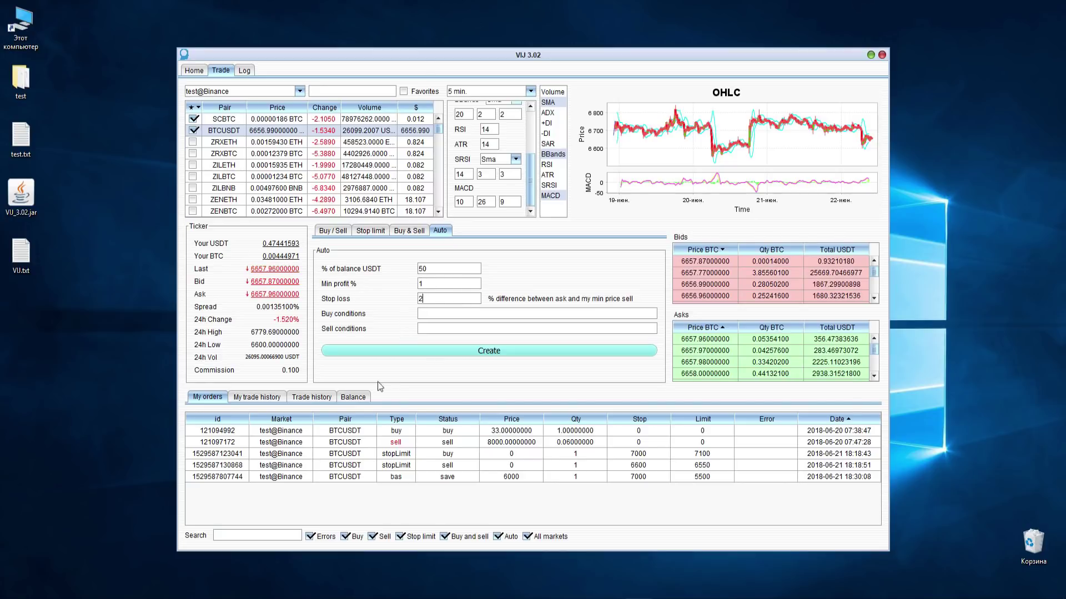
- Enter buy conditions High == 6000 || SAR < Close && (preClose < Low || preVolume < Volume)
click(419, 315)
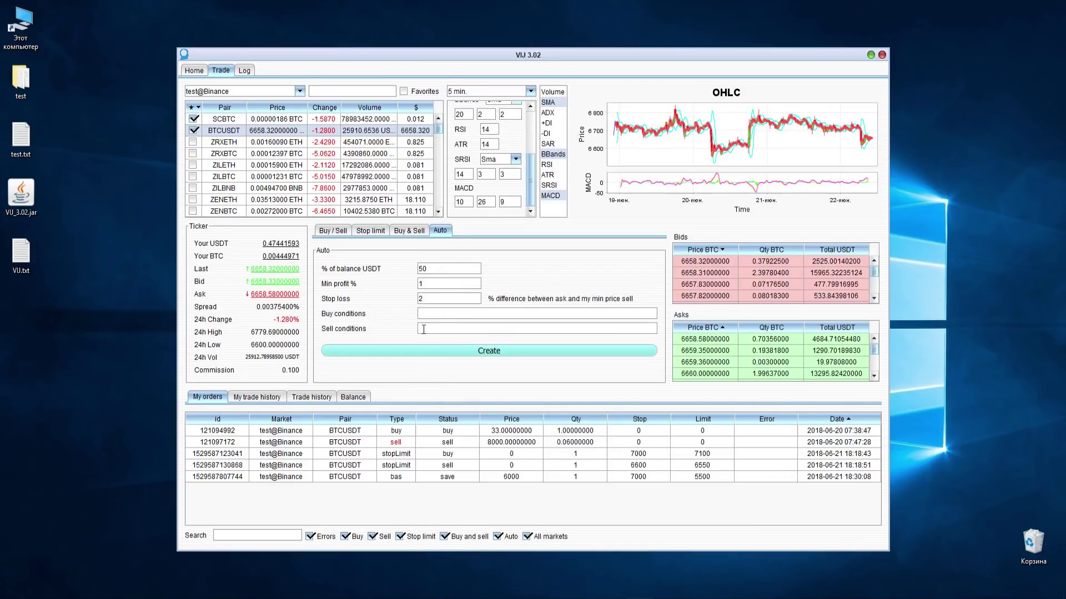
mouse_move(672, 126)
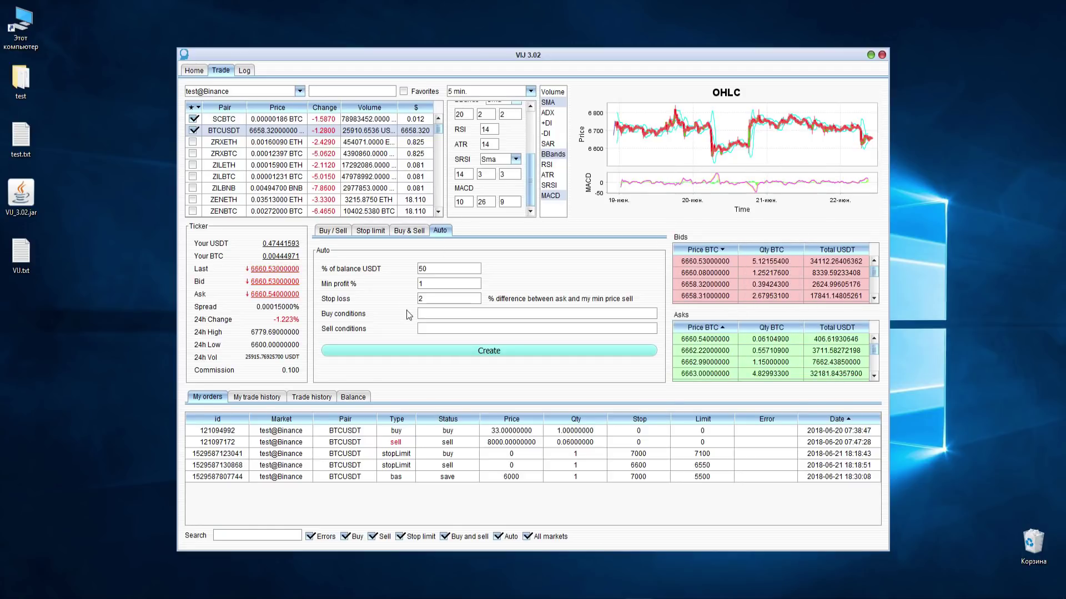
text(preClose)
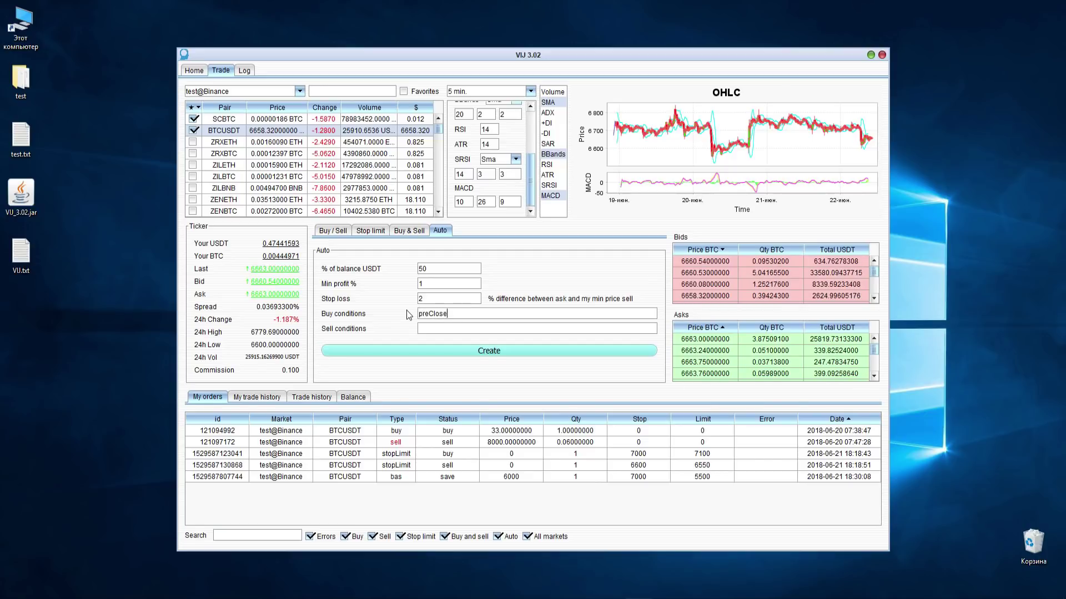
key(BackSpace)
key(BackSpace)
key(BackSpace)
key(BackSpace)
key(BackSpace)
key(BackSpace)
key(BackSpace)
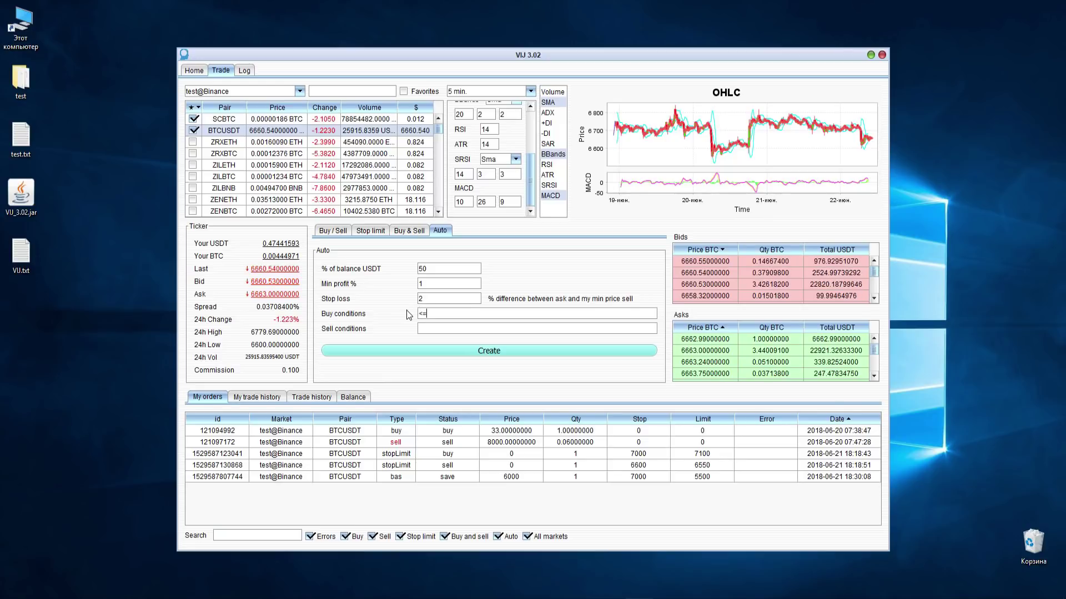
text(==)
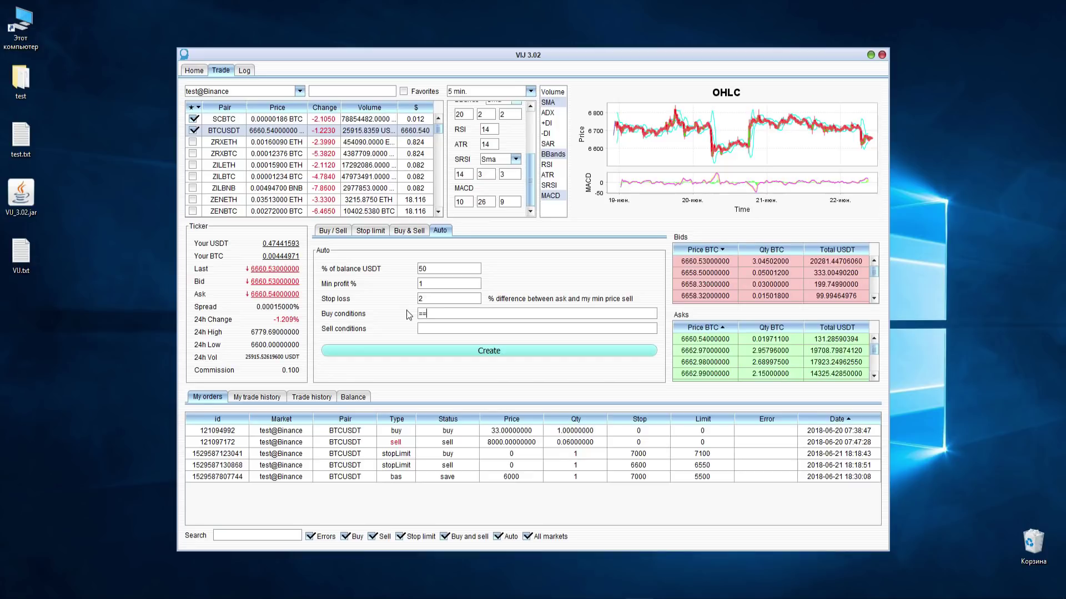
key(BackSpace)
key(BackSpace)
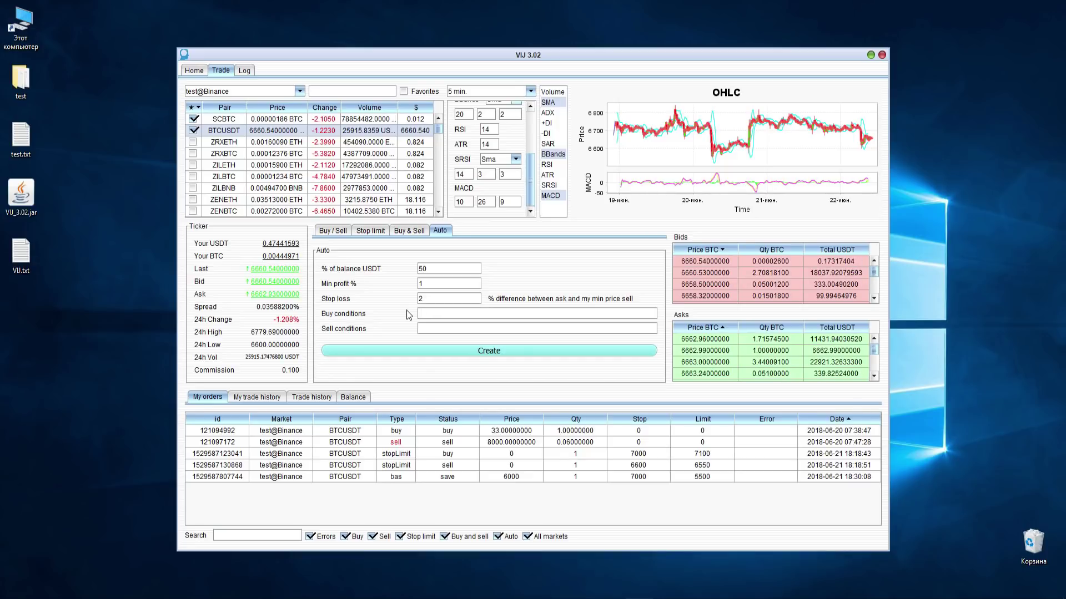
key(BackSpace)
key(BackSpace)
text(&&)
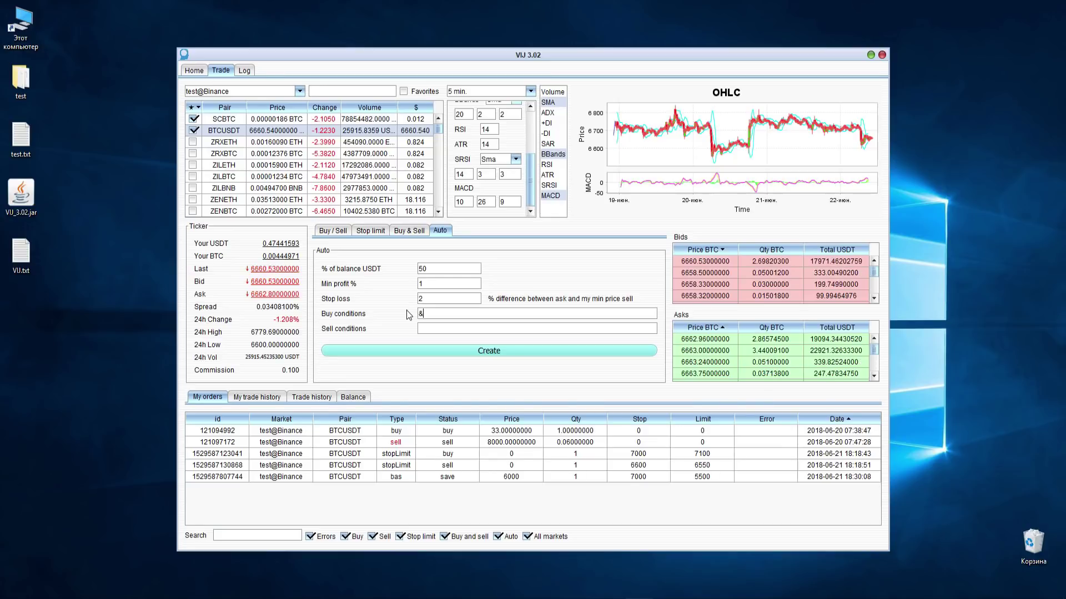
key(BackSpace)
key(BackSpace)
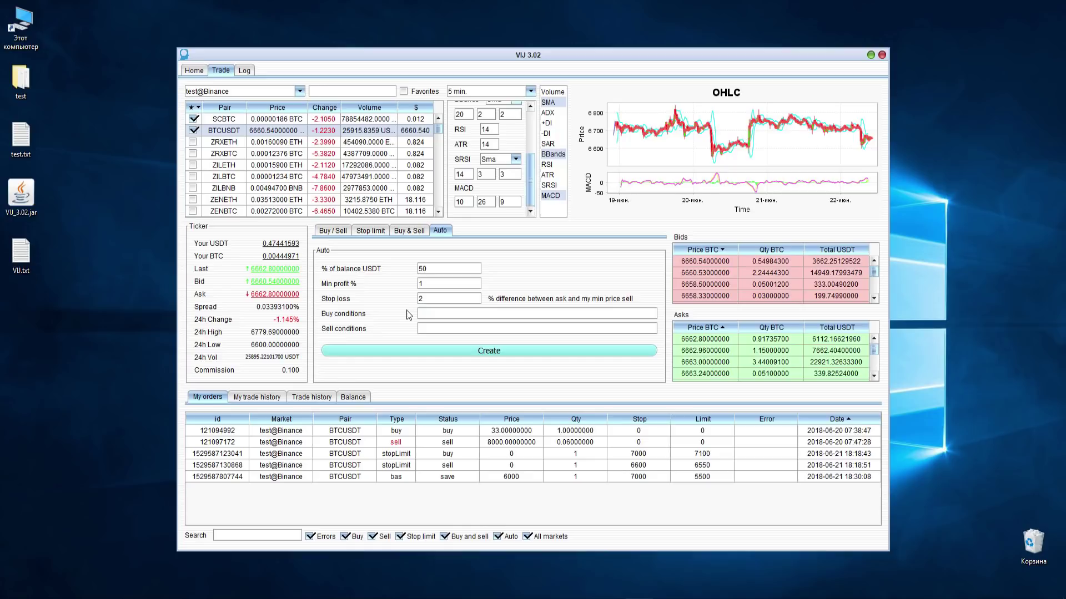
text(High == 6)
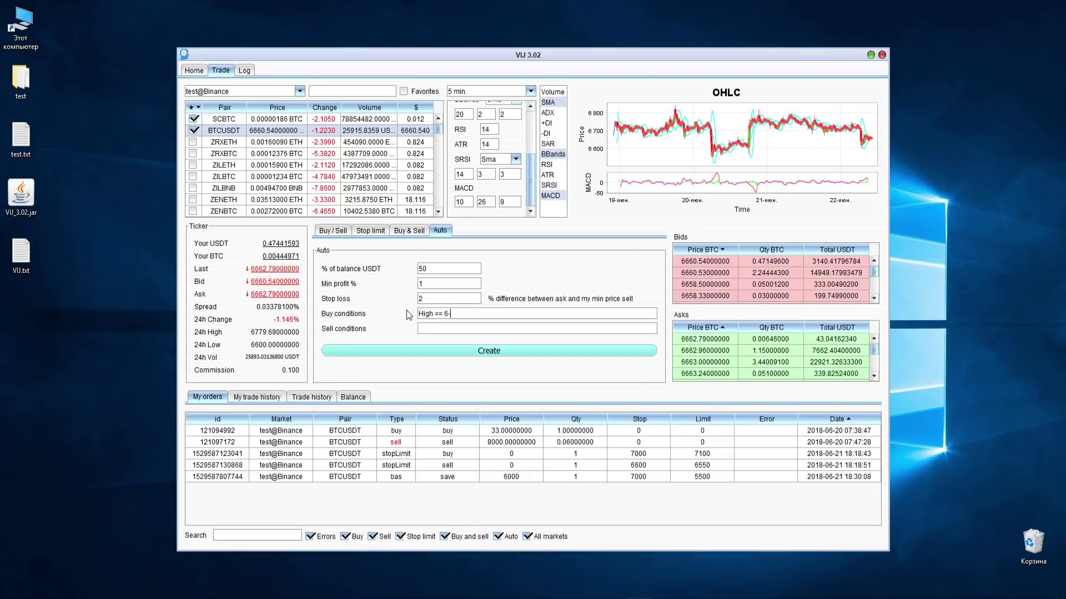
text(-000 |)
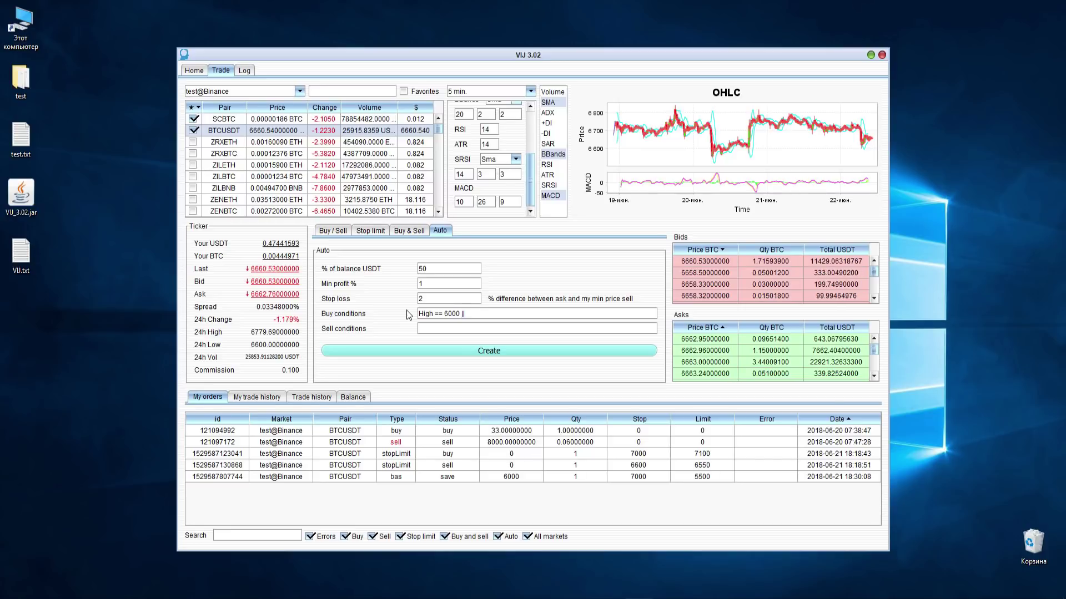
text(|)
text( S)
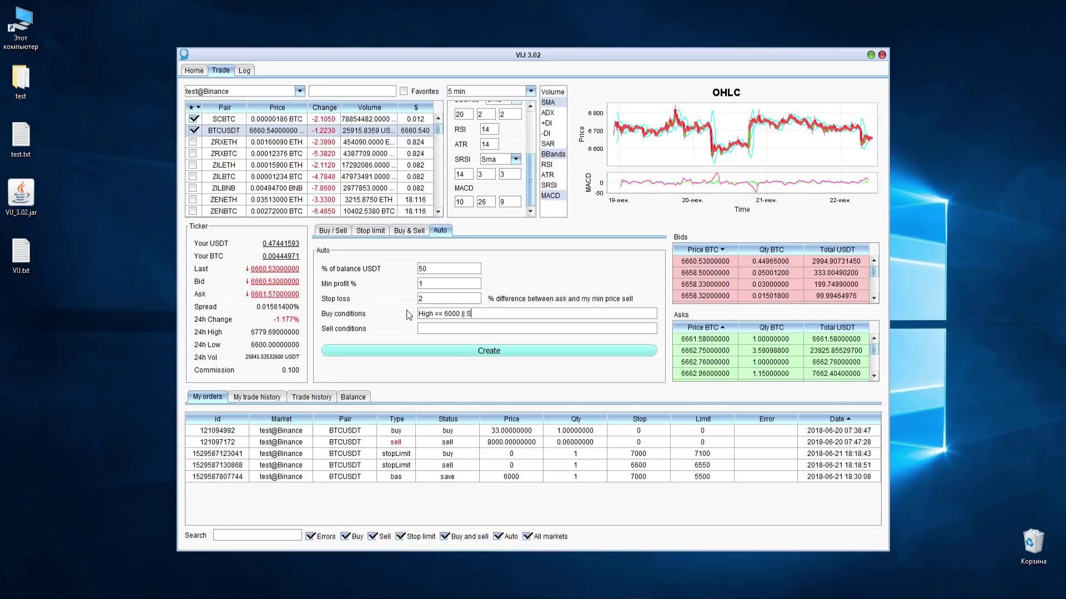
text(AR < Close && (preClose)
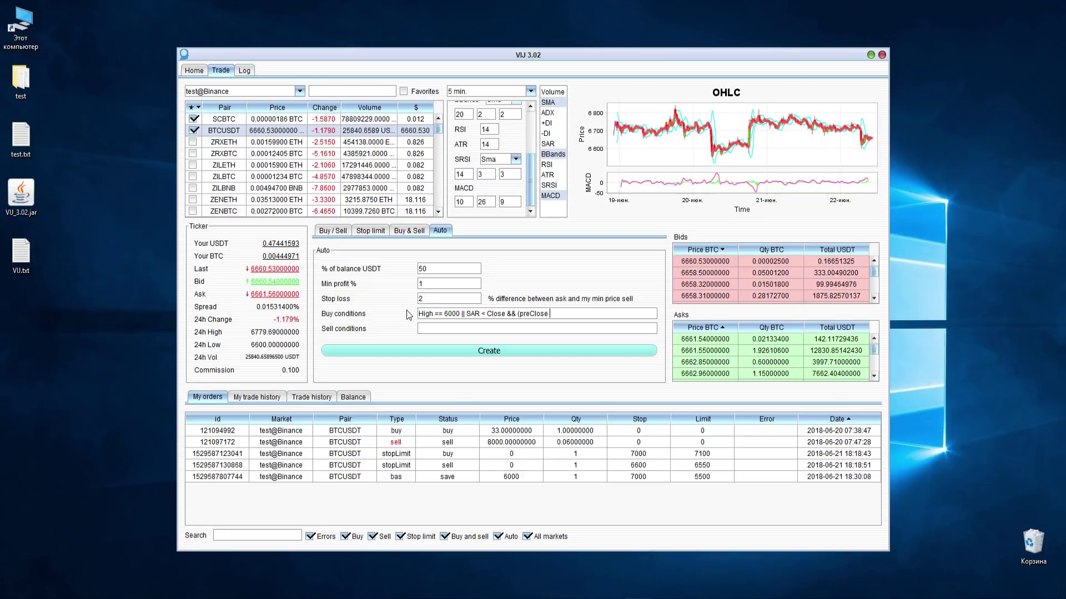
text( < Low)
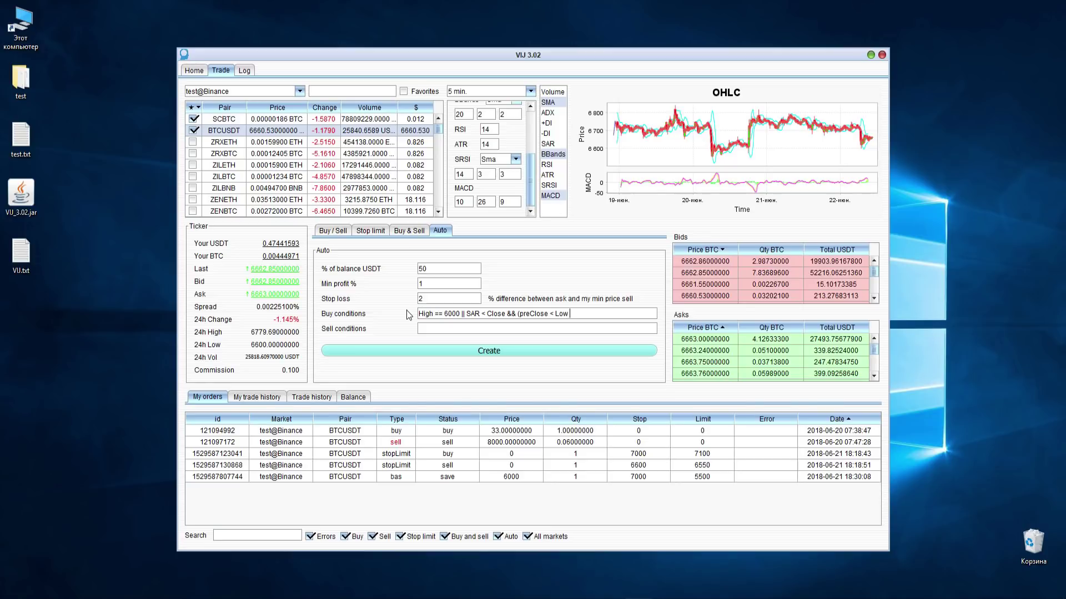
text( || preVolume)
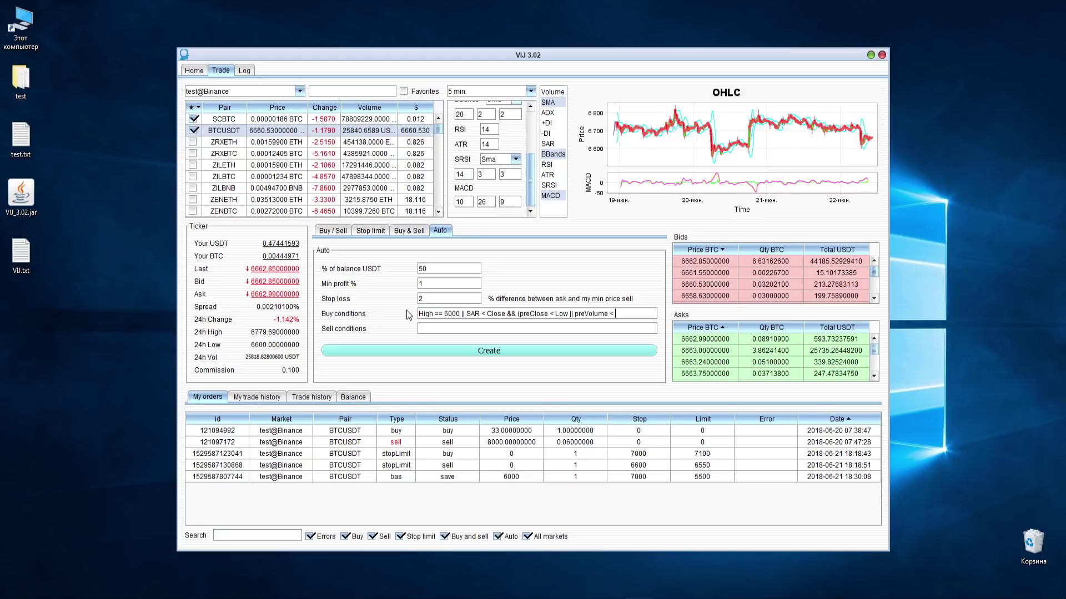
text(< Volume)
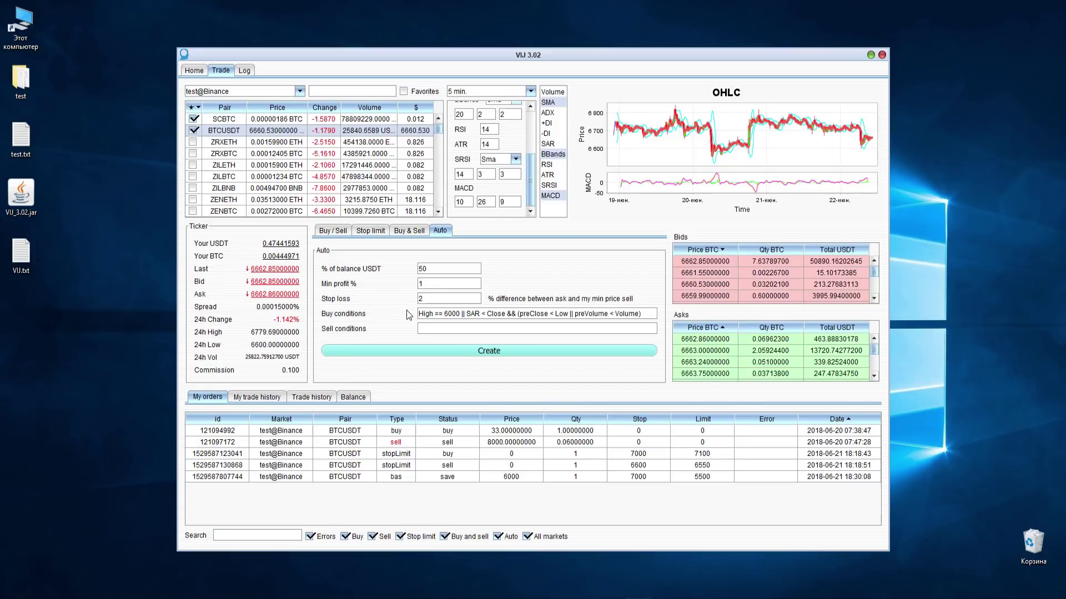
- Enter sell conditions Open >= 7000 && SAR > Close, keeping the 5 min timeframe
click(443, 329)
text(Open >= 7000)
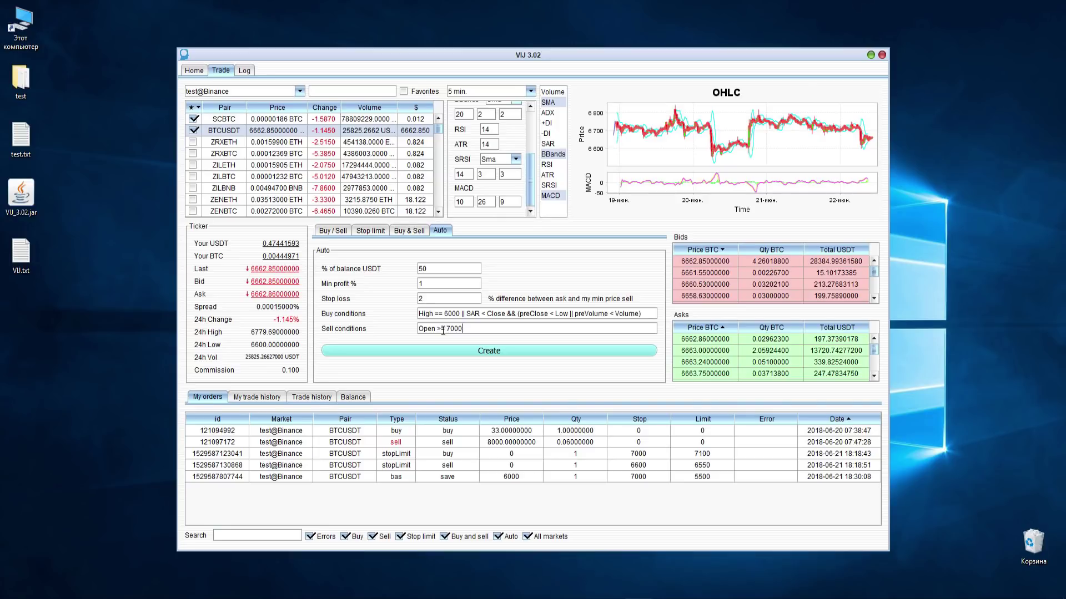
text( && SAR)
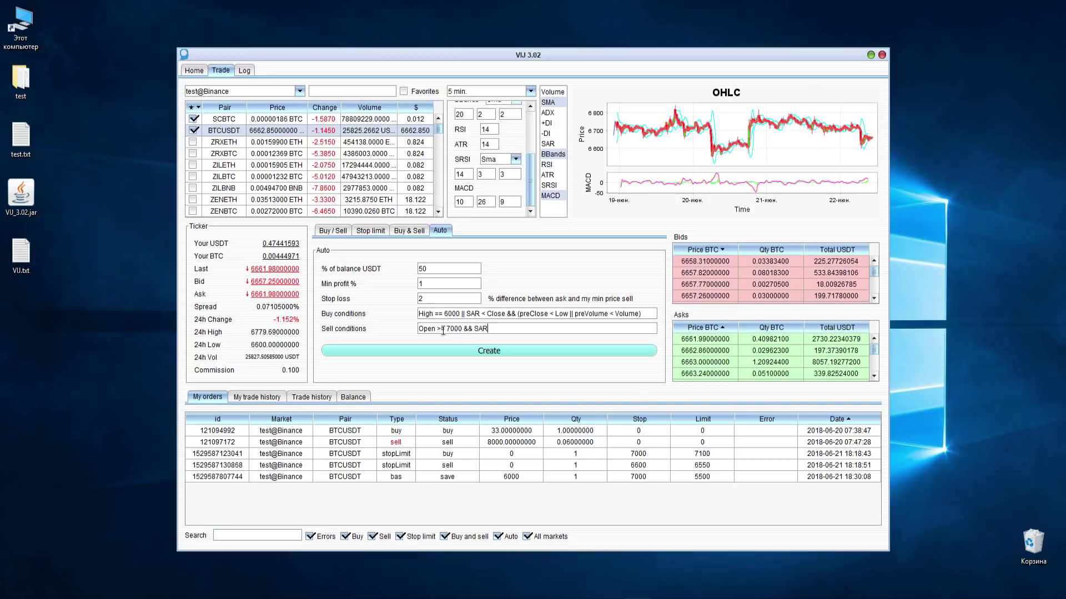
text(> )
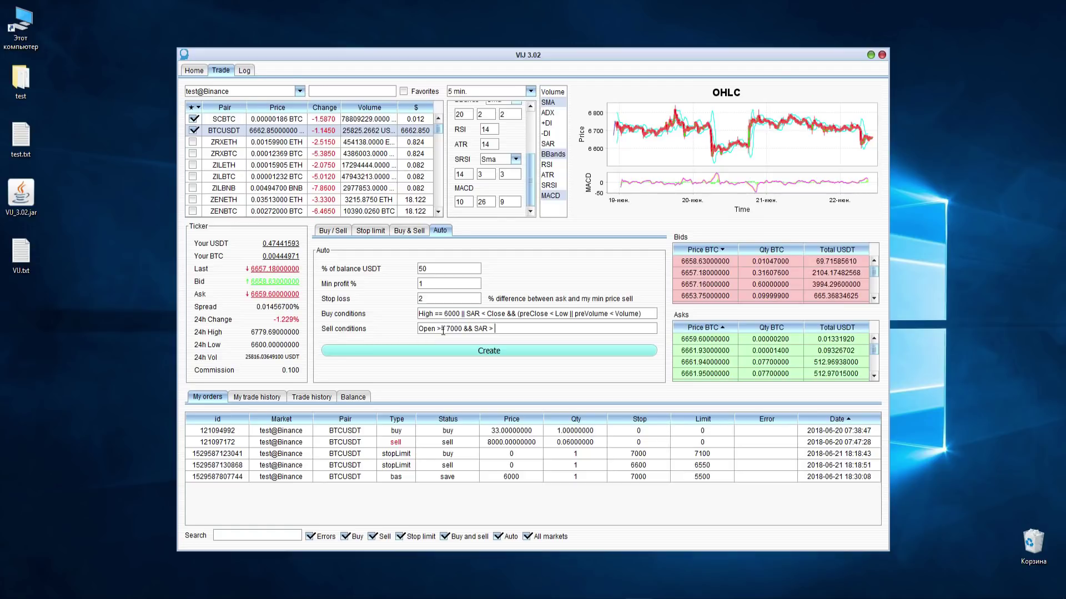
text(Close)
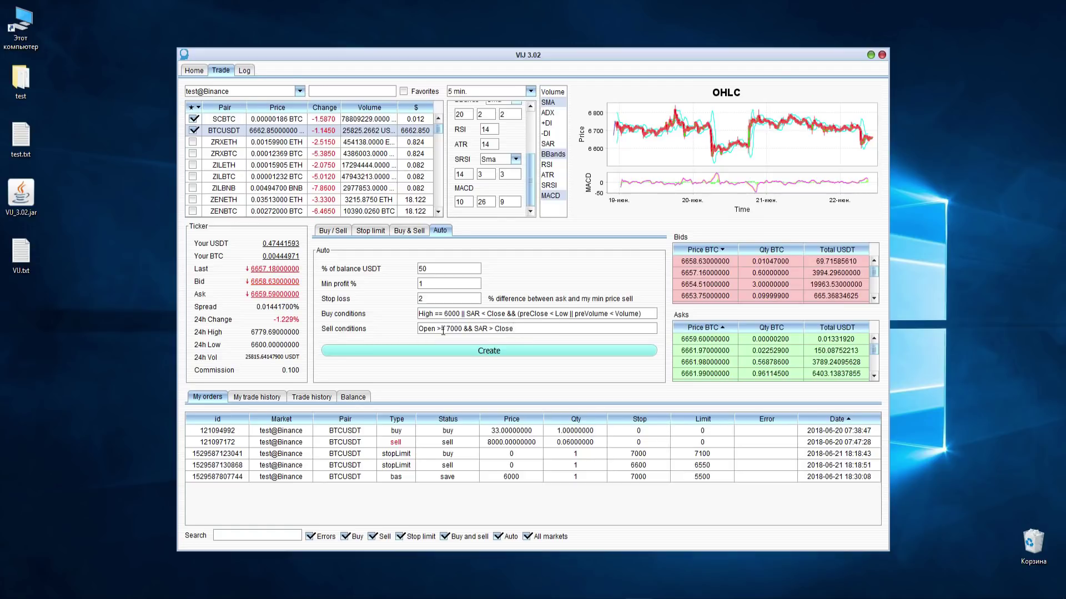
click(502, 90)
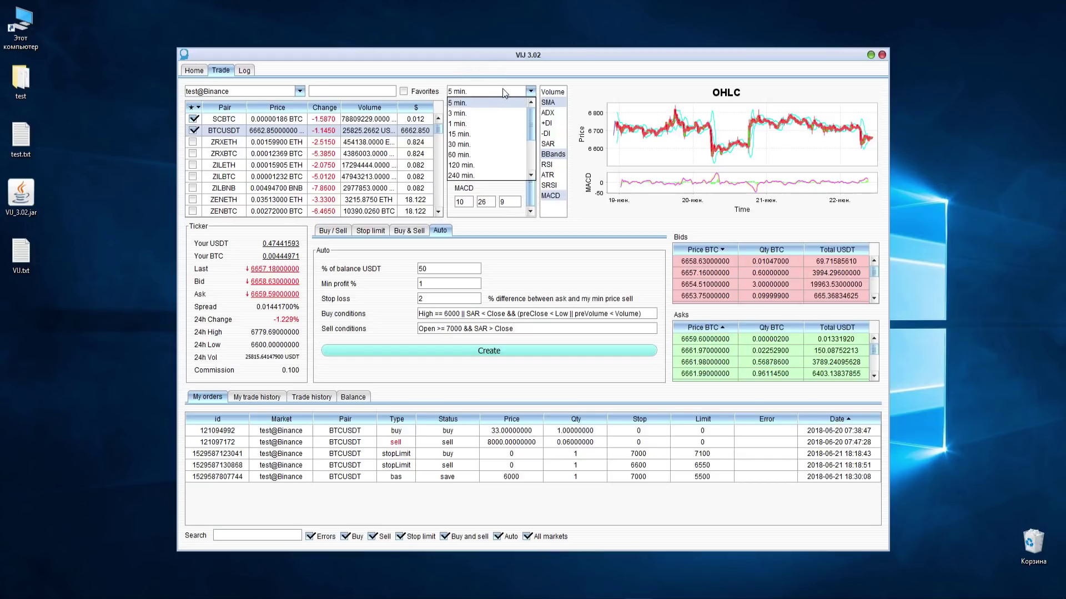
click(502, 90)
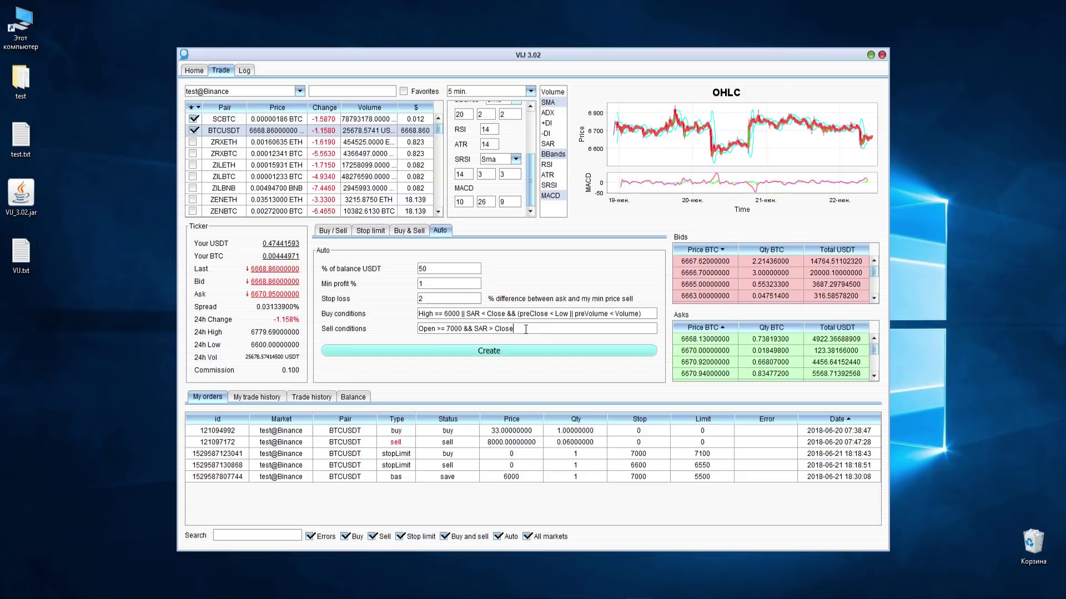
- Create the automatic BTCUSDT order and bring up its Edit/Remove actions in My orders
click(505, 348)
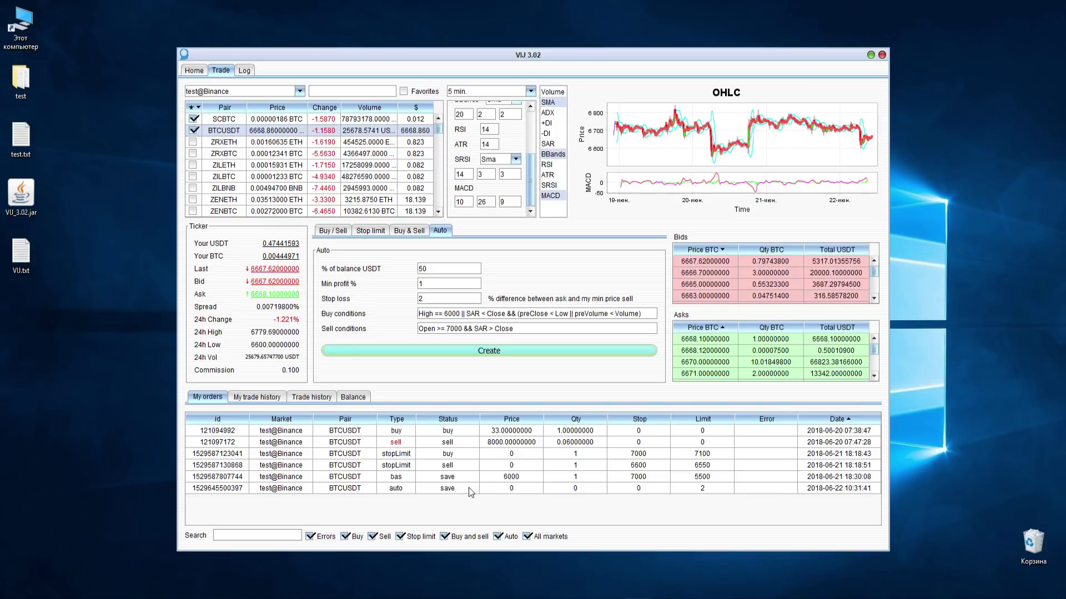
right_click(490, 490)
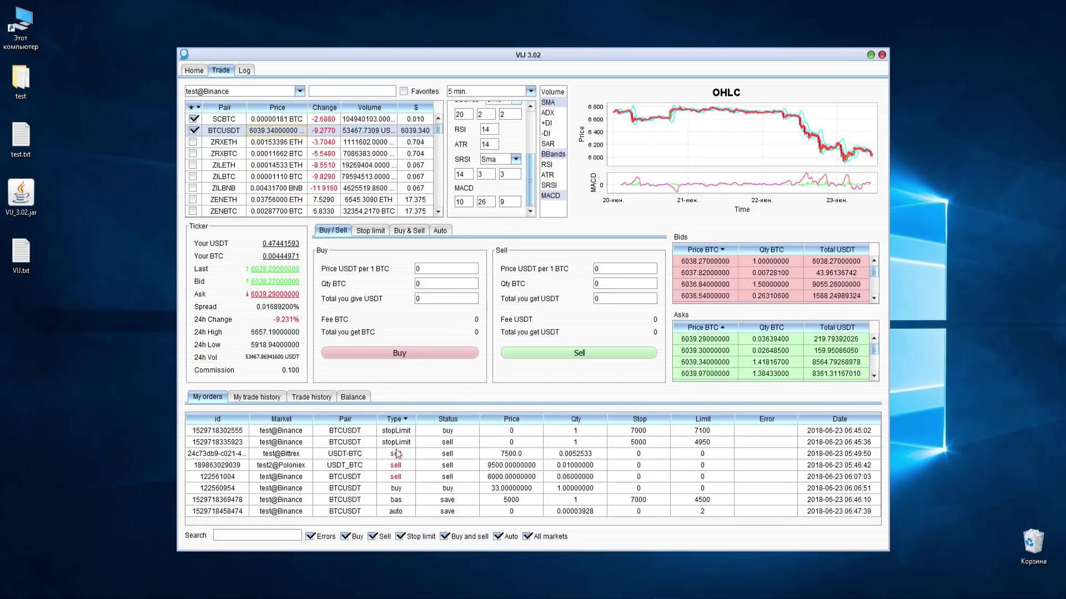
- Sort My orders by Id, Market, Pair, Type and Status, reversing most of these sorts
click(218, 420)
click(218, 420)
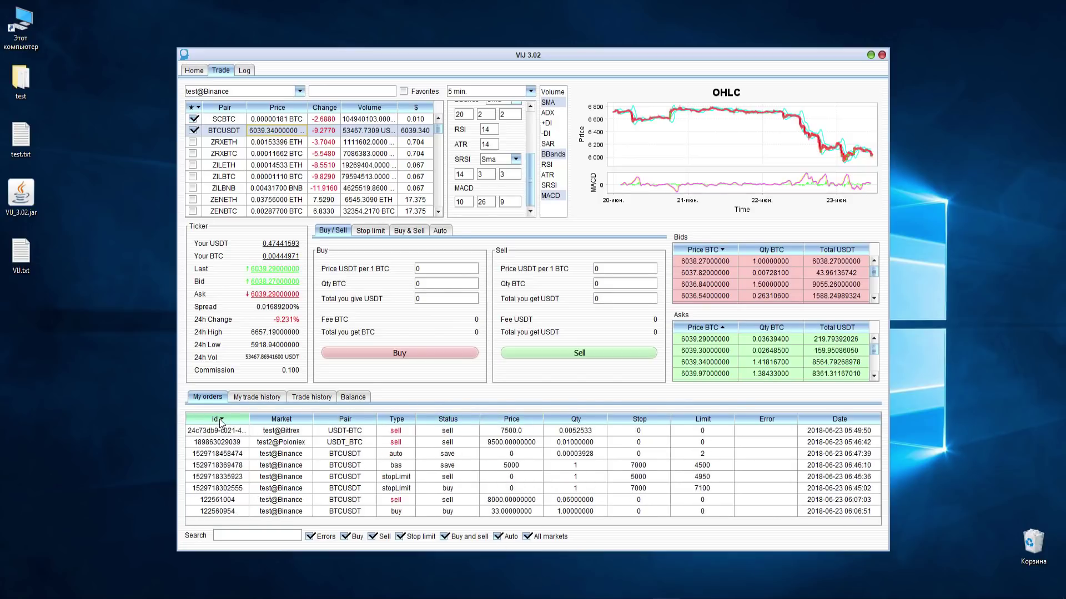
click(281, 420)
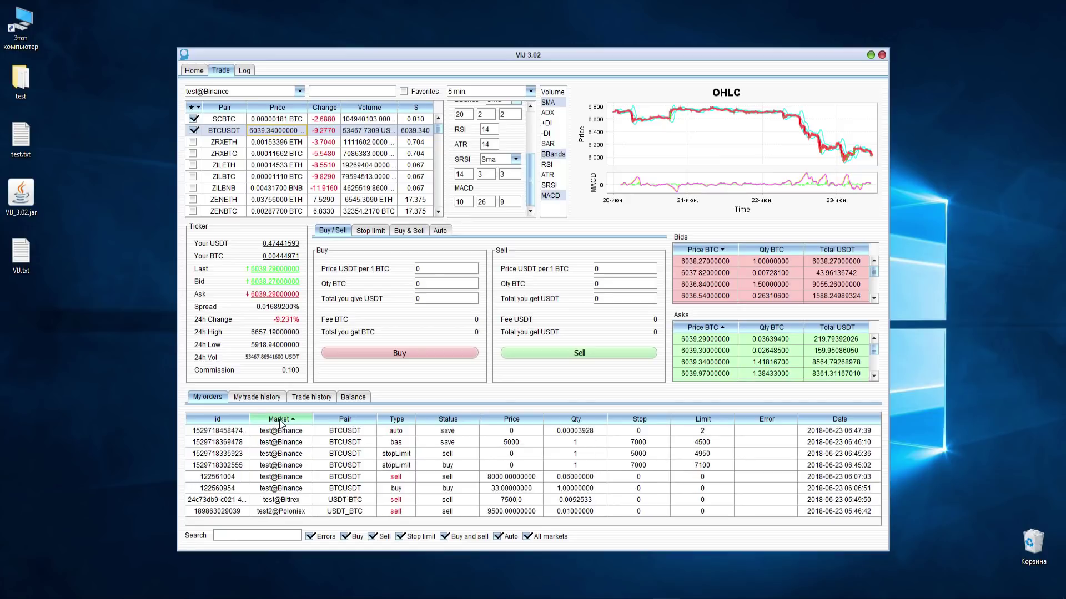
click(281, 420)
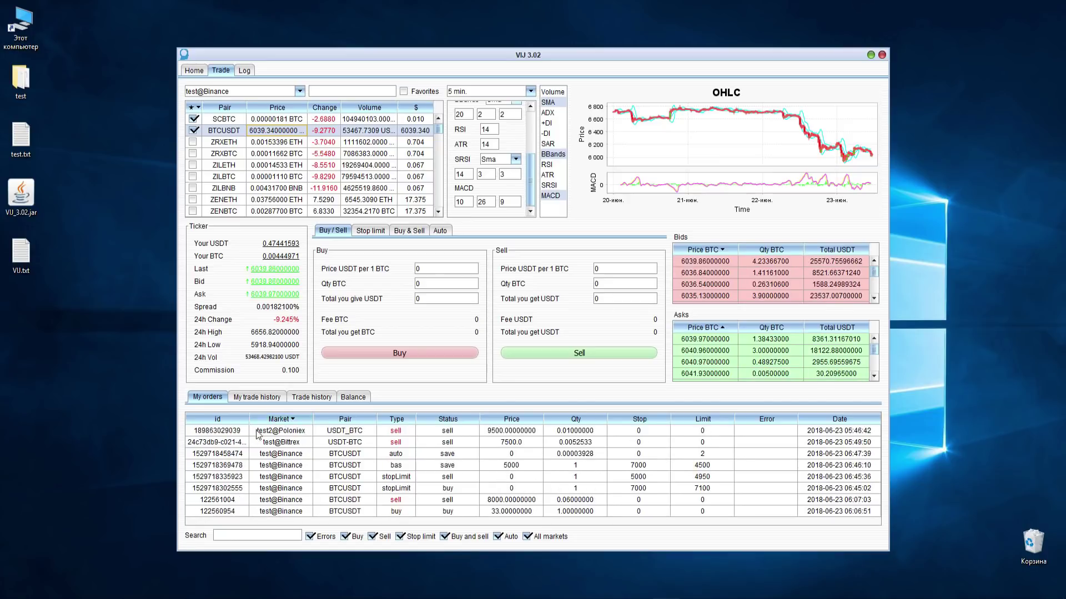
click(351, 422)
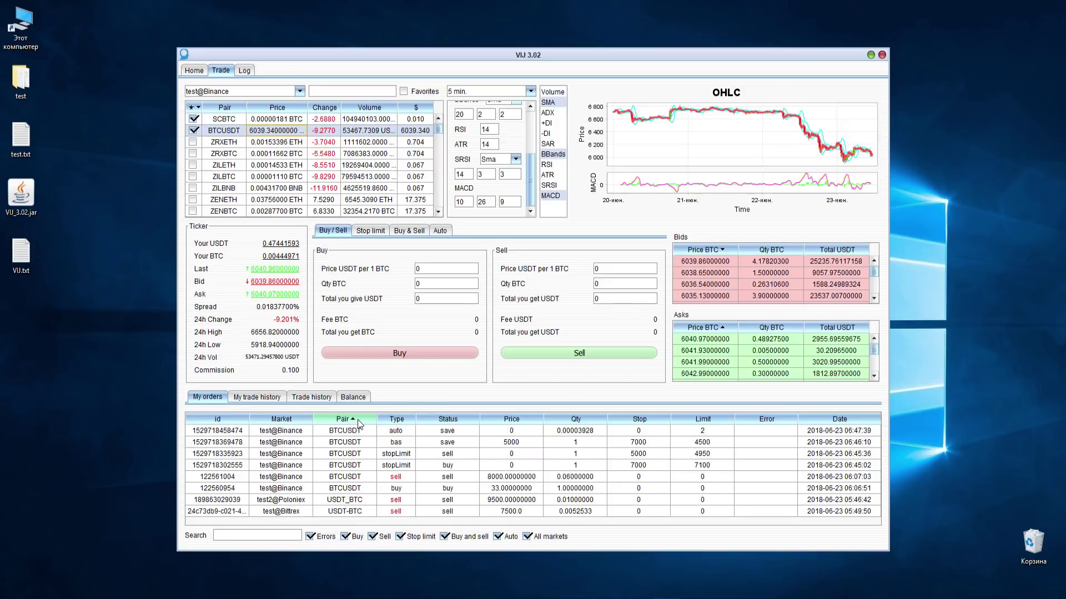
click(398, 421)
click(397, 422)
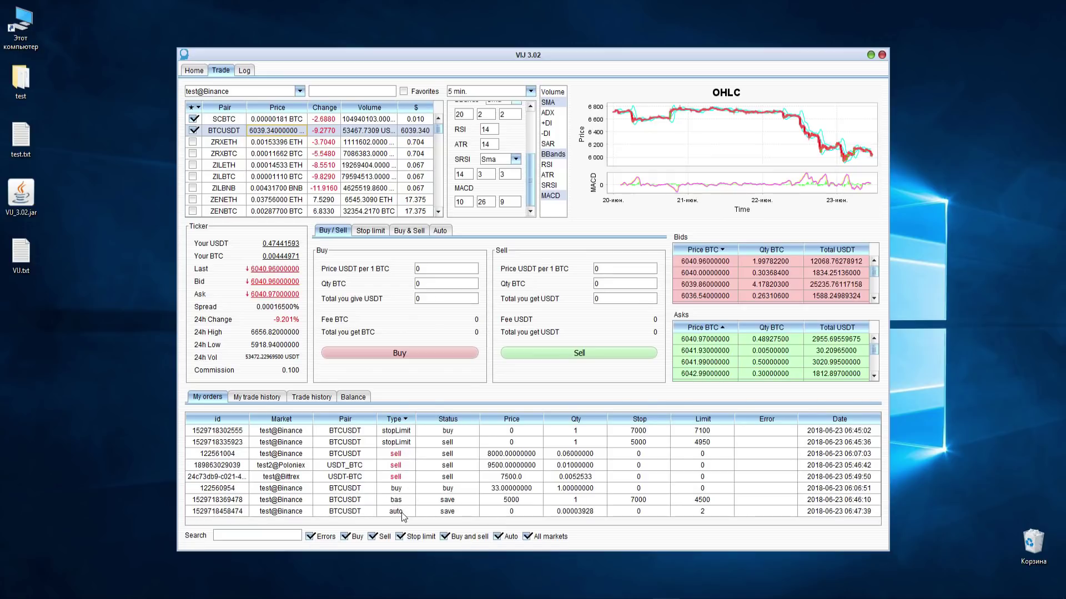
click(450, 421)
click(456, 421)
- Sort by Price, Quantity, Stop, Limit and Error, finishing with Date newest first
click(495, 420)
click(575, 421)
click(575, 420)
click(640, 422)
click(640, 422)
click(696, 422)
click(696, 422)
click(769, 422)
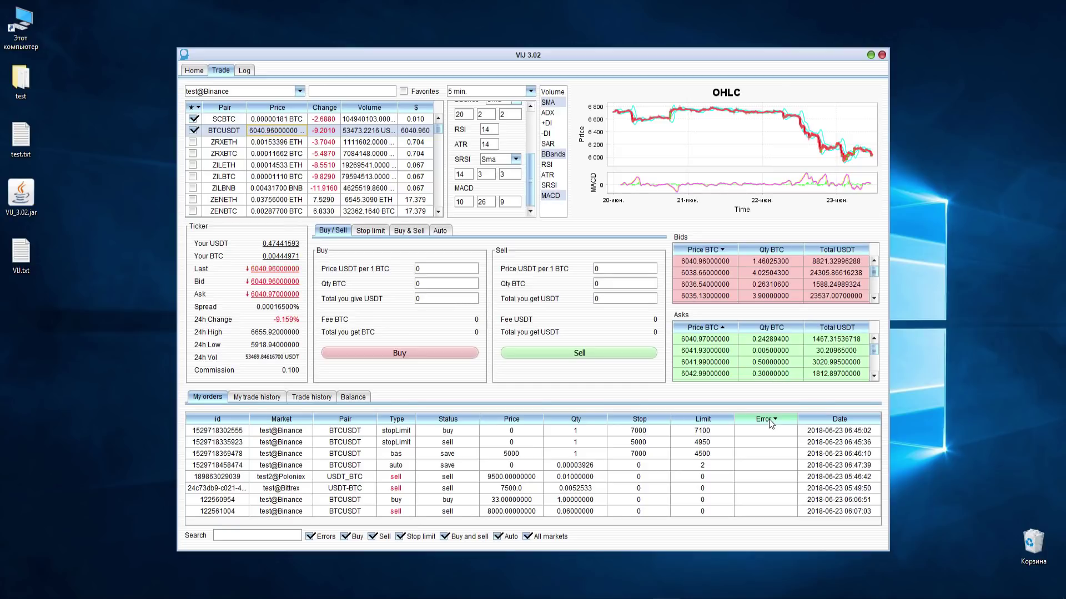
click(836, 420)
click(835, 420)
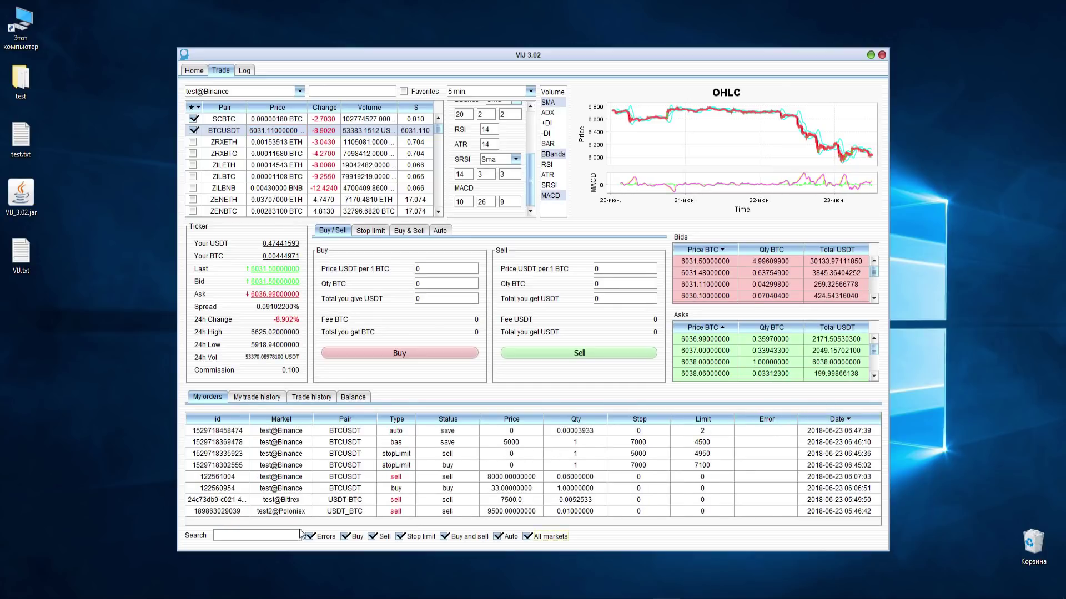
click(250, 534)
- Search My orders for pol, bina, test2 and 800 in turn, then clear the search
text(pol)
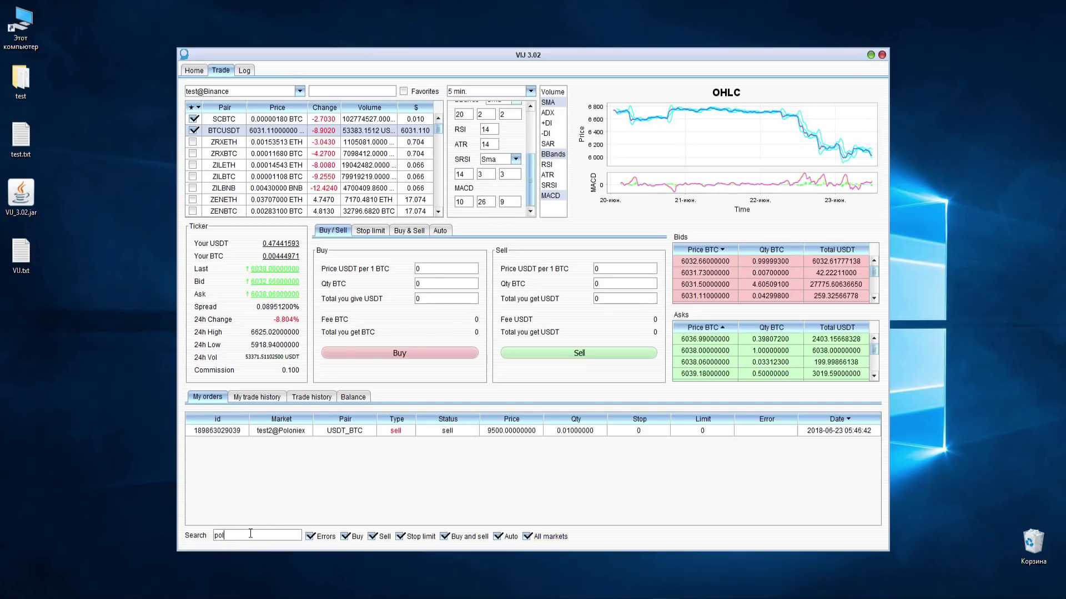
key(BackSpace)
key(BackSpace)
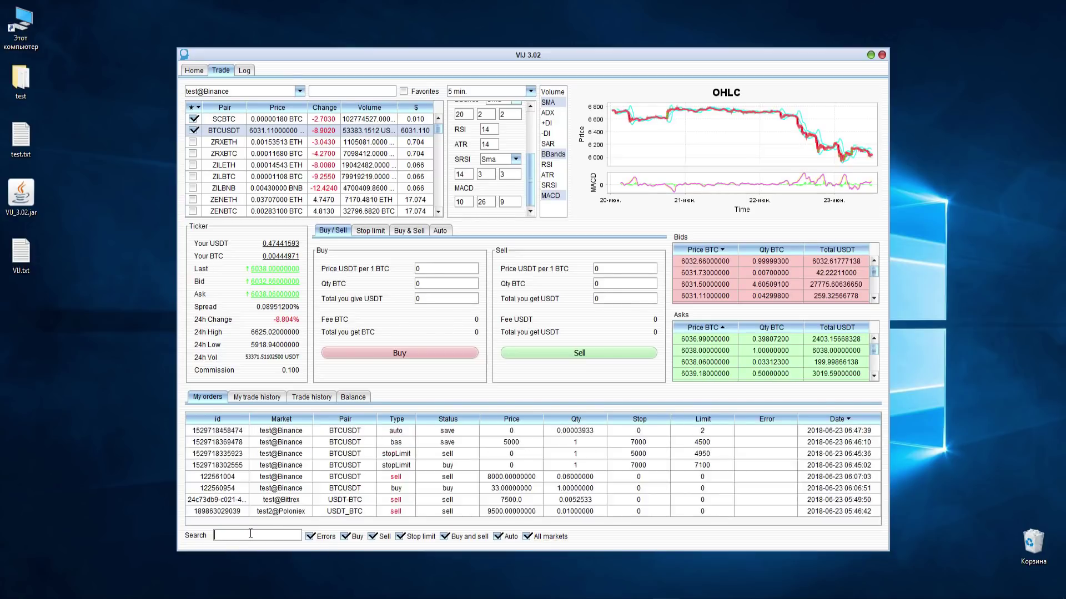
text(bina)
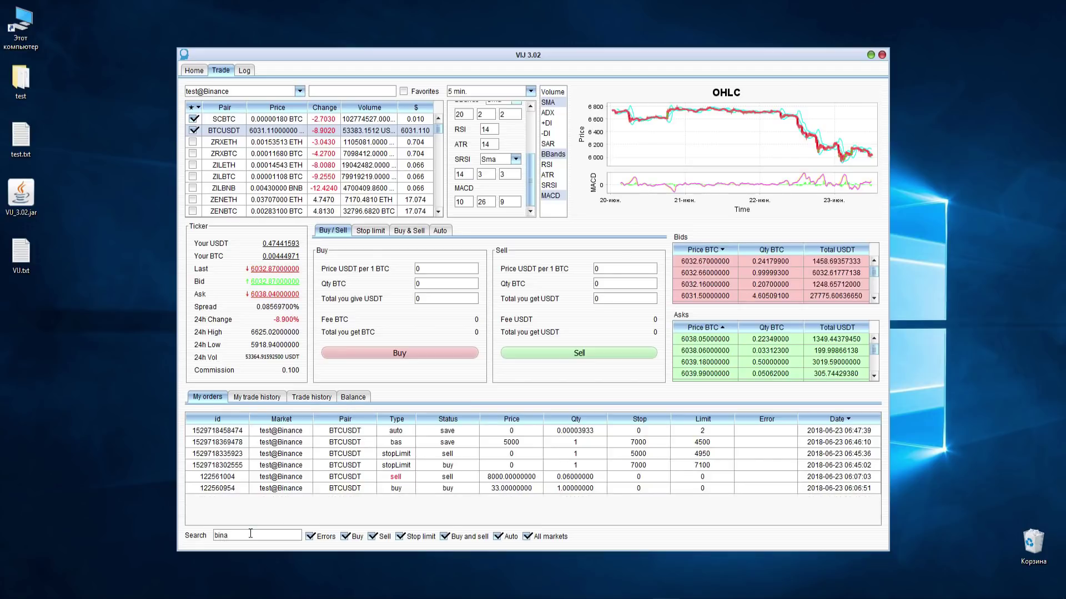
key(BackSpace)
key(BackSpace)
key(BackSpace)
key(BackSpace)
text(test2)
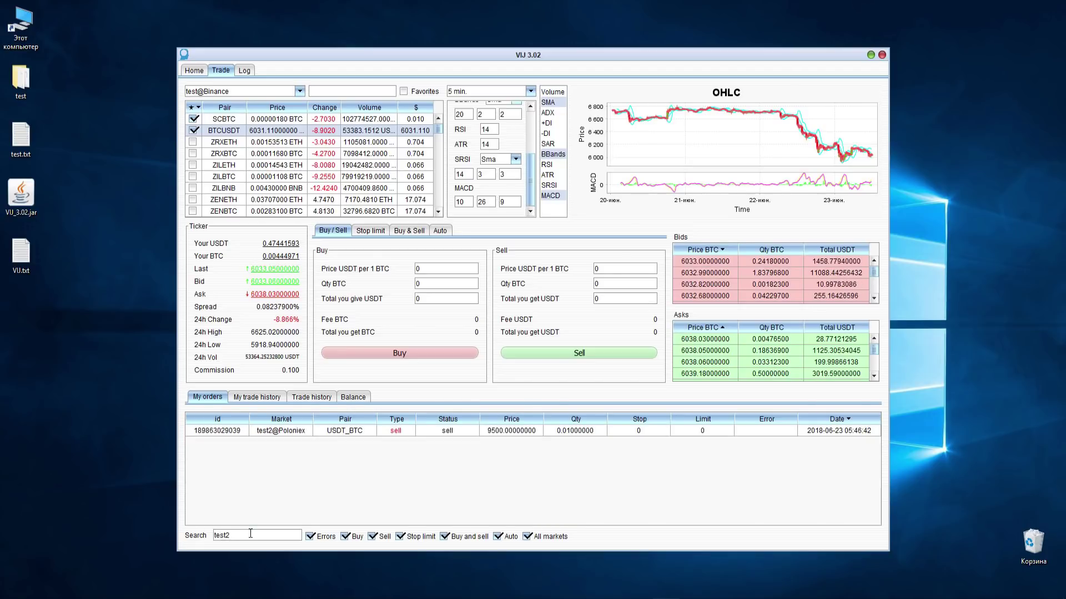
key(BackSpace)
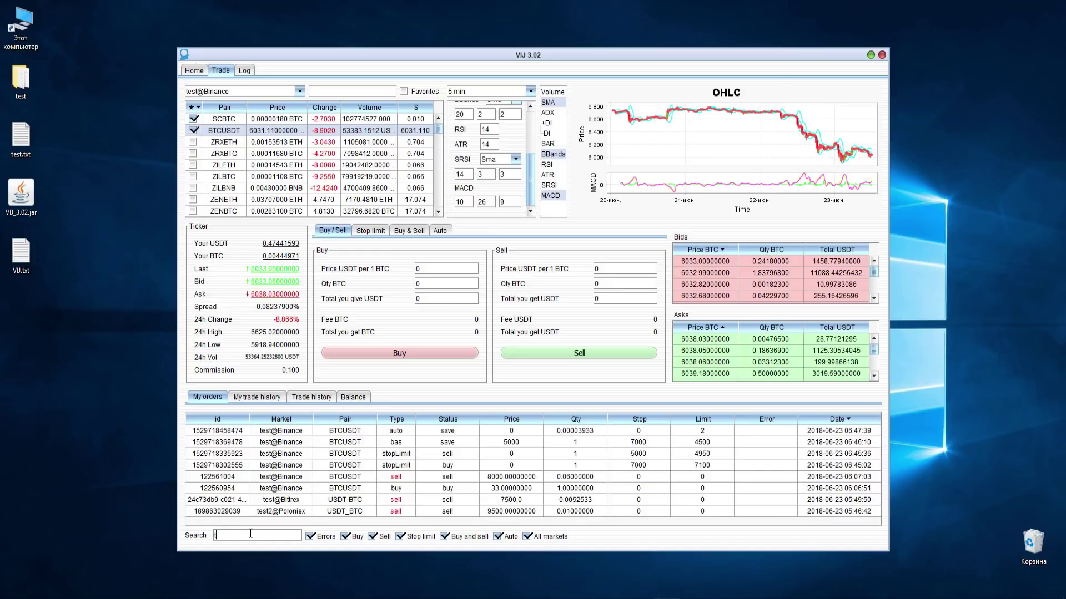
text(8000)
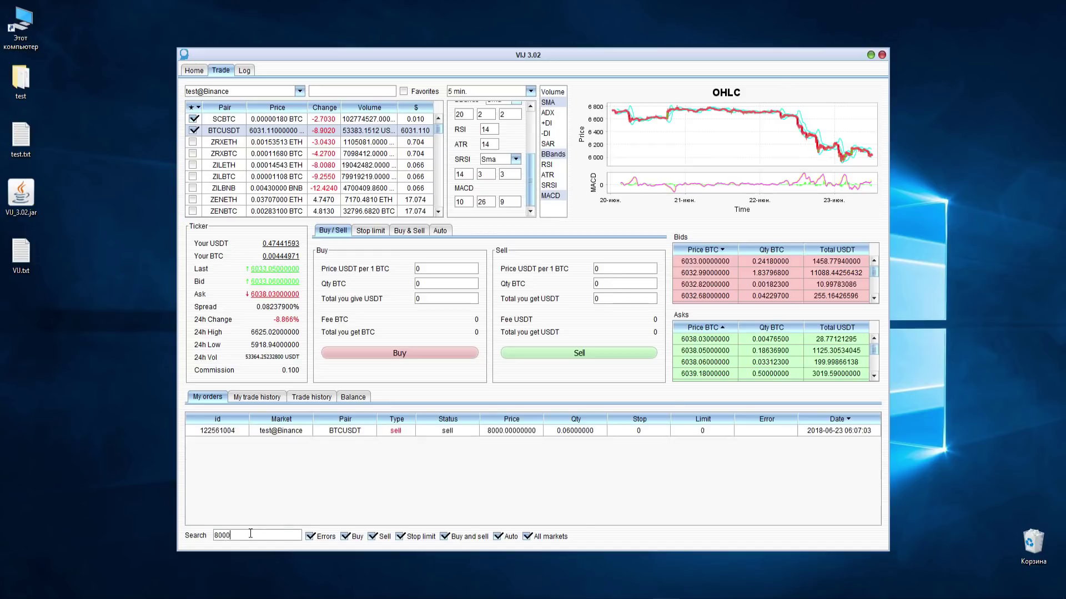
key(BackSpace)
key(BackSpace)
key(BackSpace)
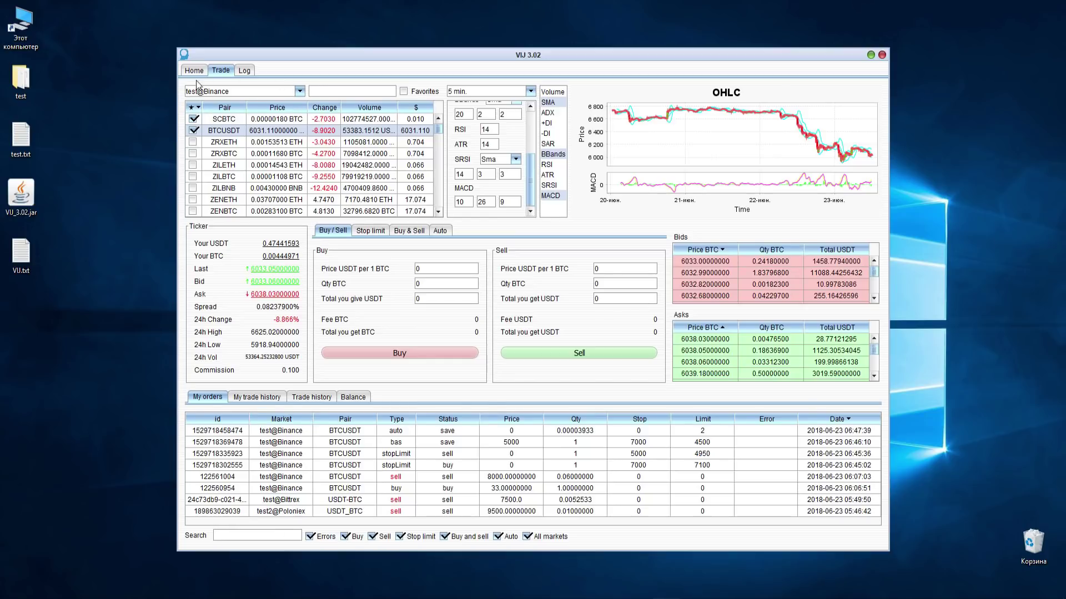
- Limit My orders to the current market, hiding Auto, Buy and sell, Stop limit, Sell and Errors orders
click(548, 542)
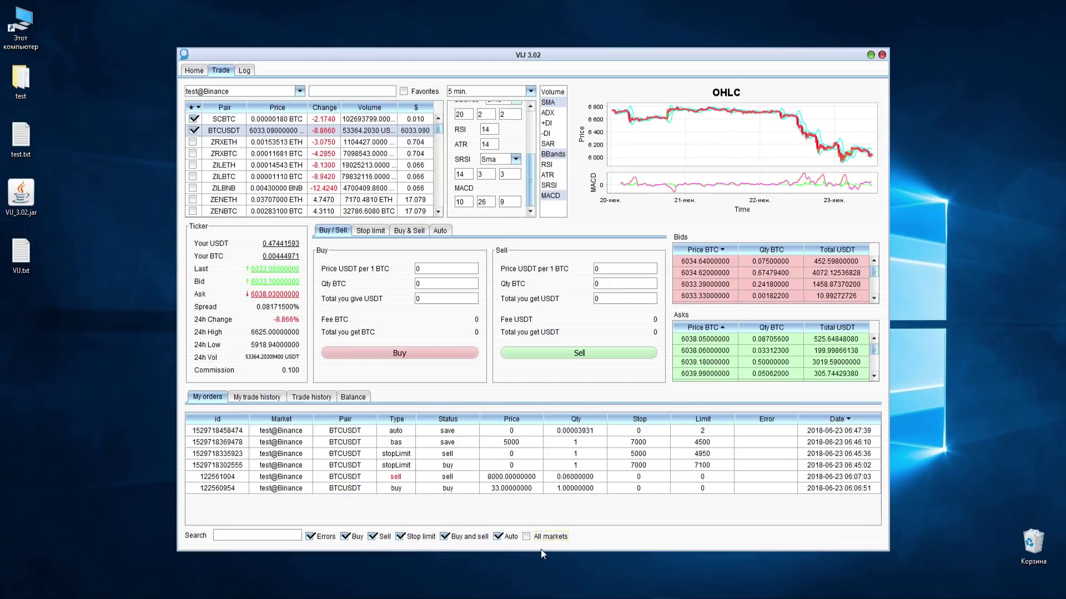
click(508, 541)
click(444, 536)
click(399, 536)
click(372, 536)
click(319, 537)
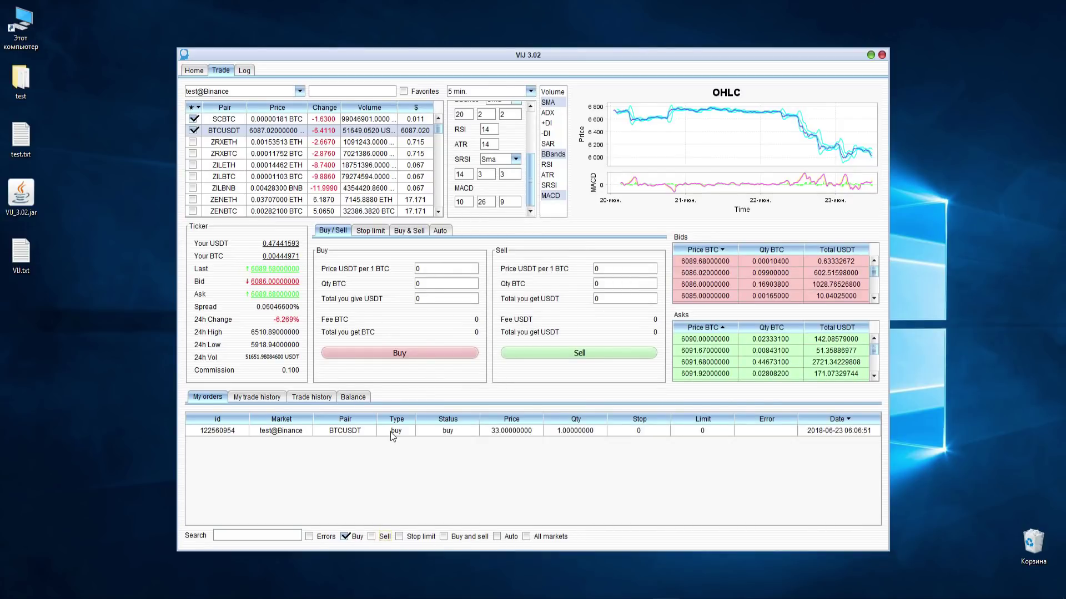
- Edit the BTCUSDT buy order's price from 33 to 22 and save it
right_click(392, 433)
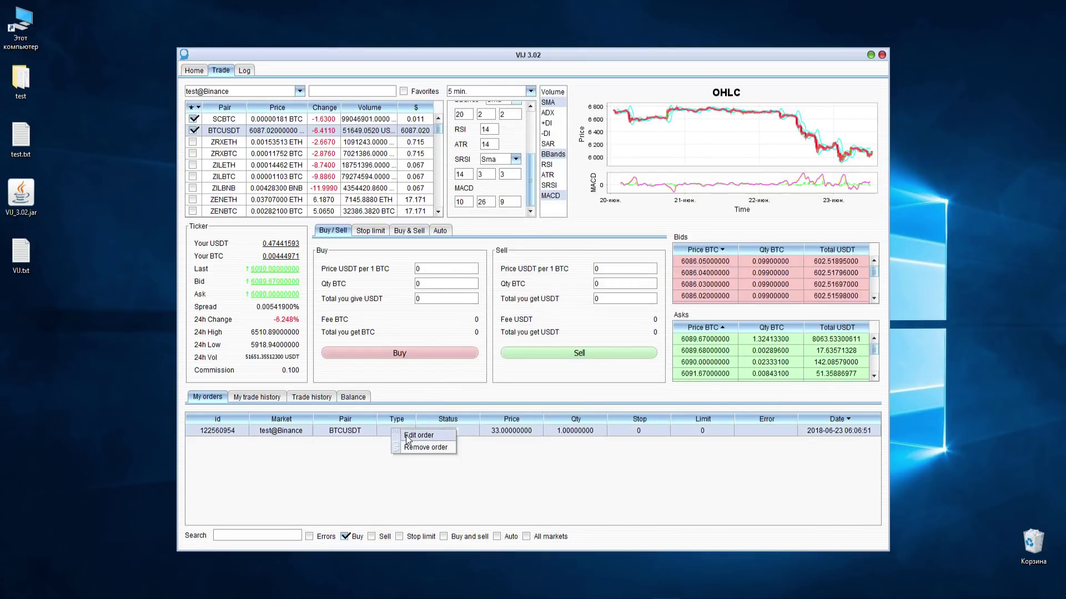
click(406, 435)
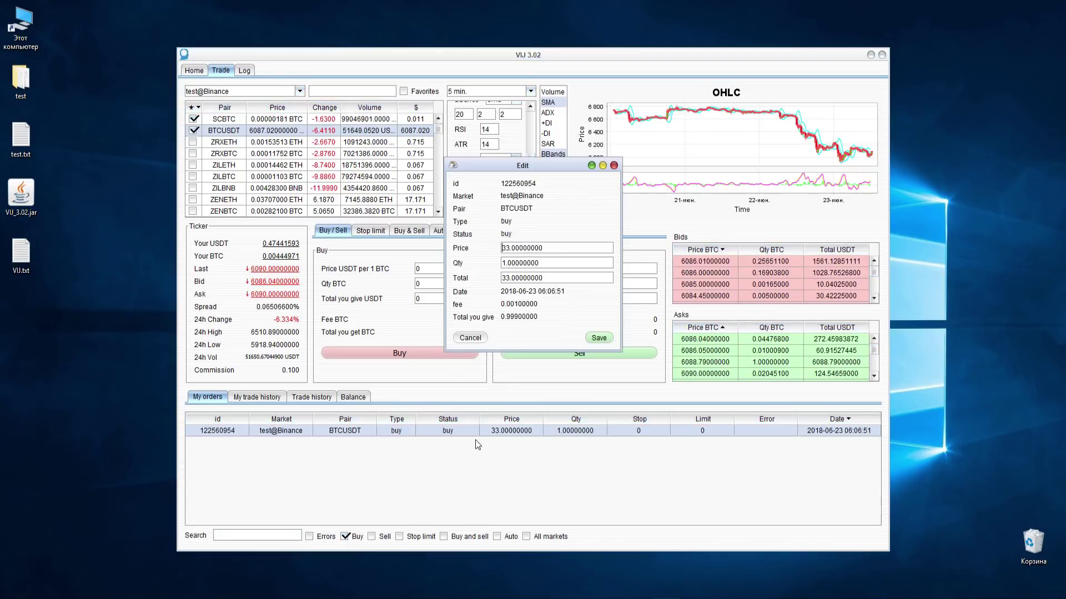
click(510, 251)
key(Home)
text(22)
click(597, 339)
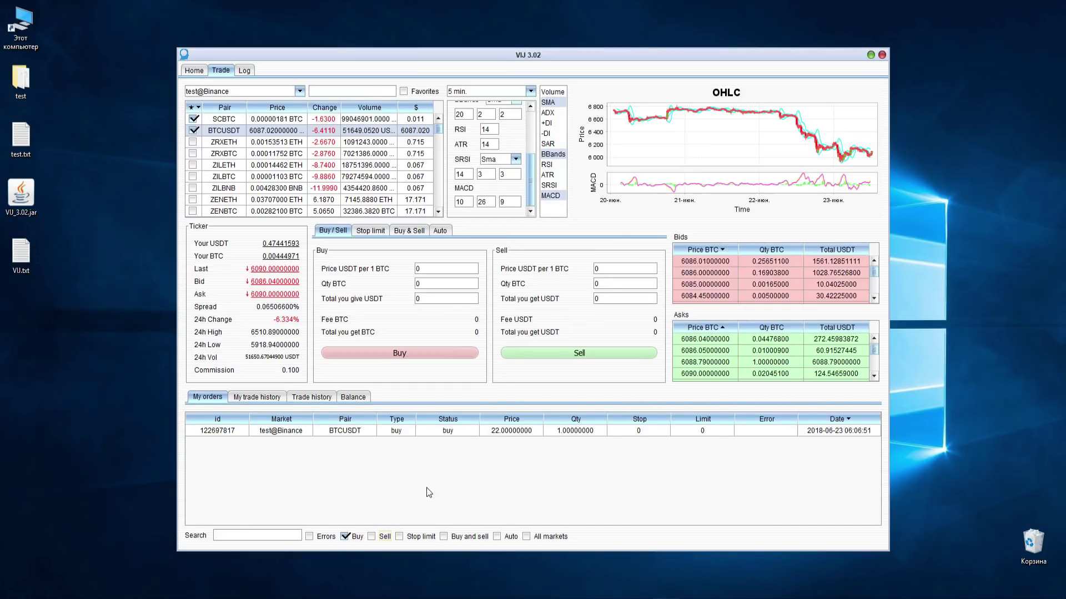
- Remove the repriced buy order and confirm the deletion
right_click(409, 432)
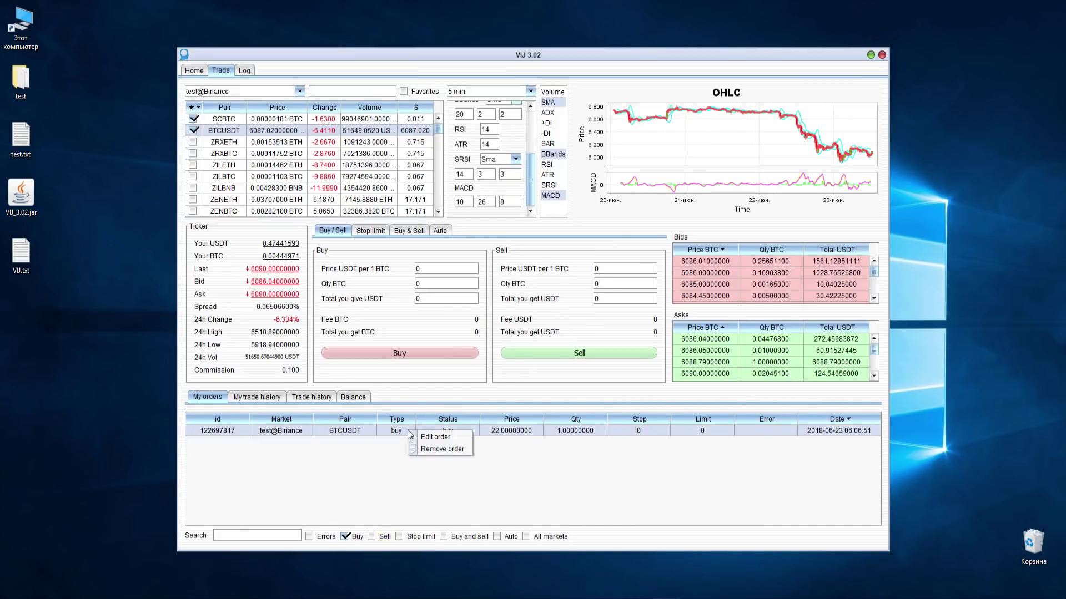
click(442, 449)
click(520, 319)
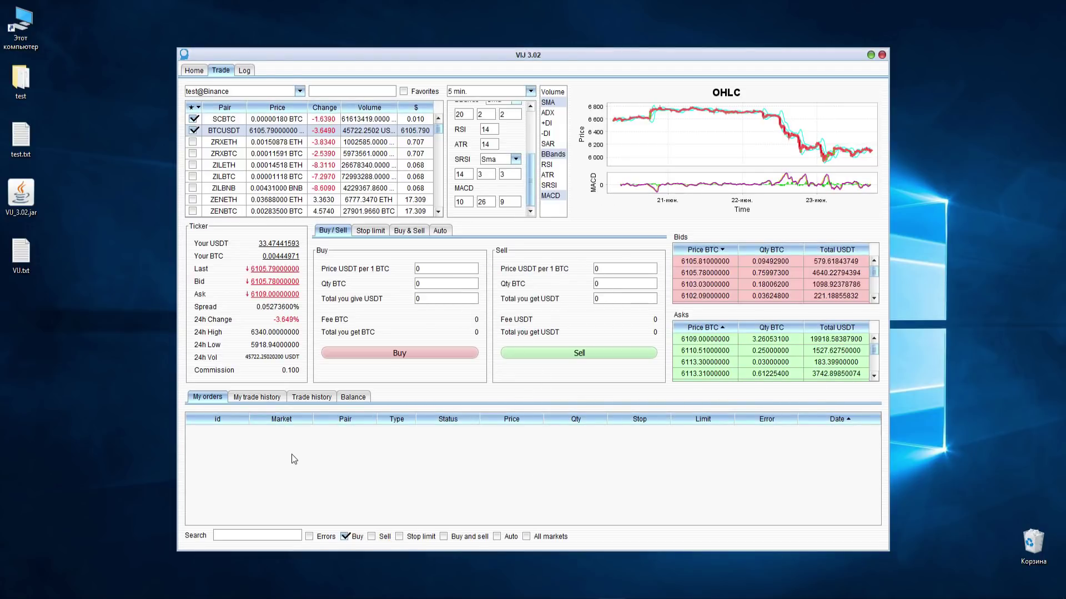
- Open My trade history and sort it by Market, Id and Pair, each both ways
click(259, 397)
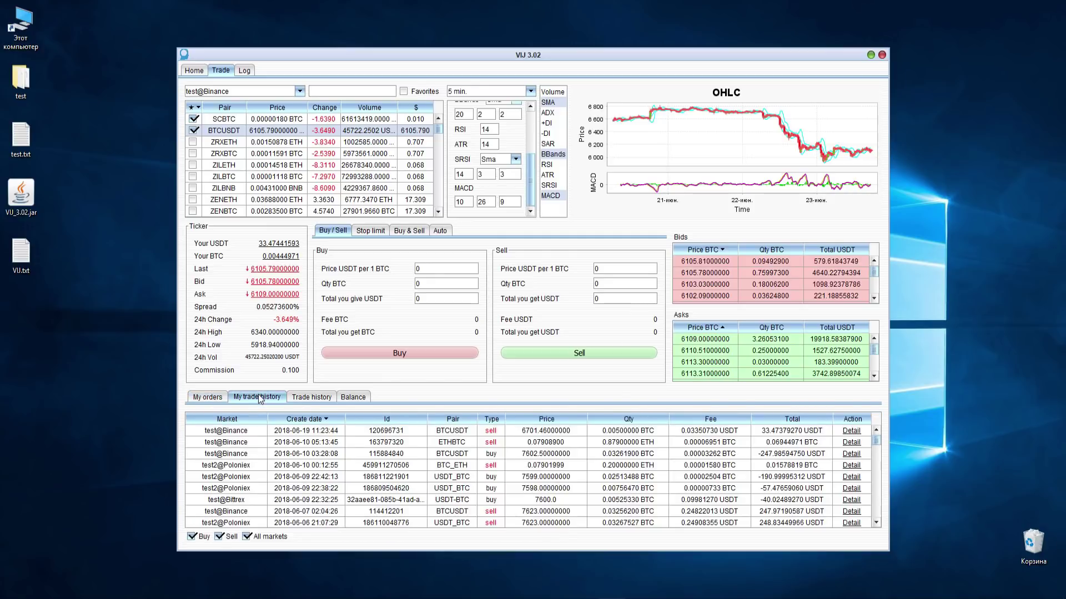
click(247, 422)
click(246, 420)
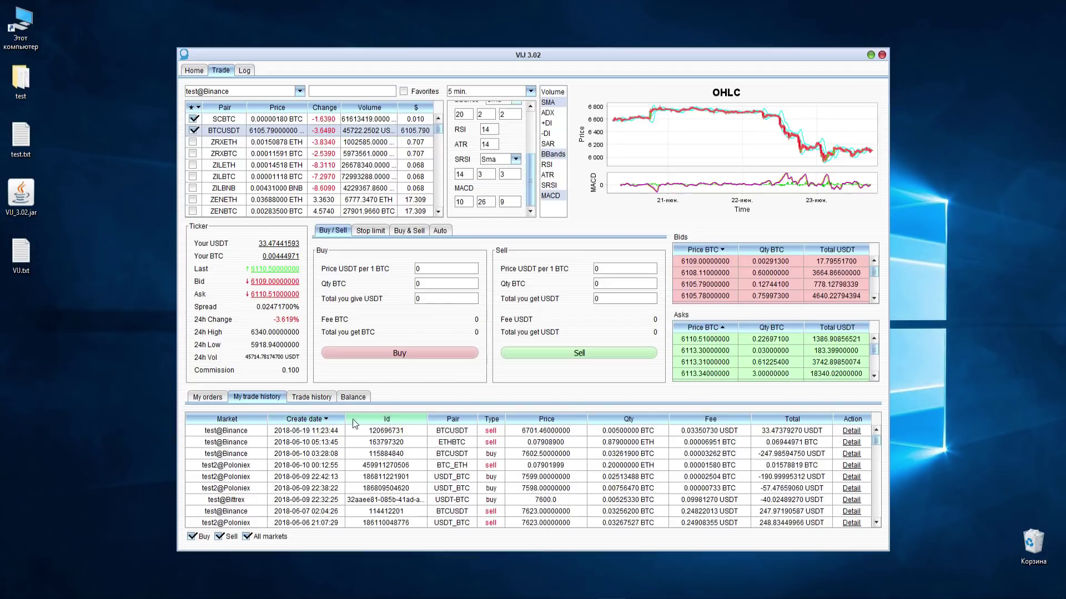
click(380, 422)
click(383, 421)
click(452, 421)
click(454, 421)
- Sort the trades by Type, Price, Quantity and Fee, ending with Total highest first
click(490, 420)
click(490, 421)
click(552, 420)
click(638, 420)
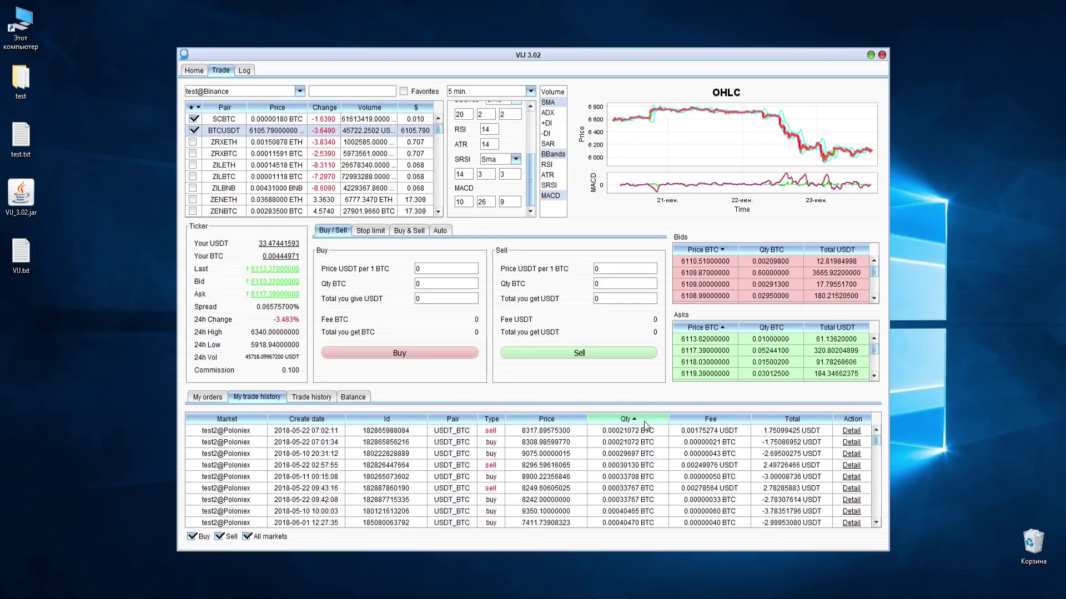
click(716, 420)
click(716, 420)
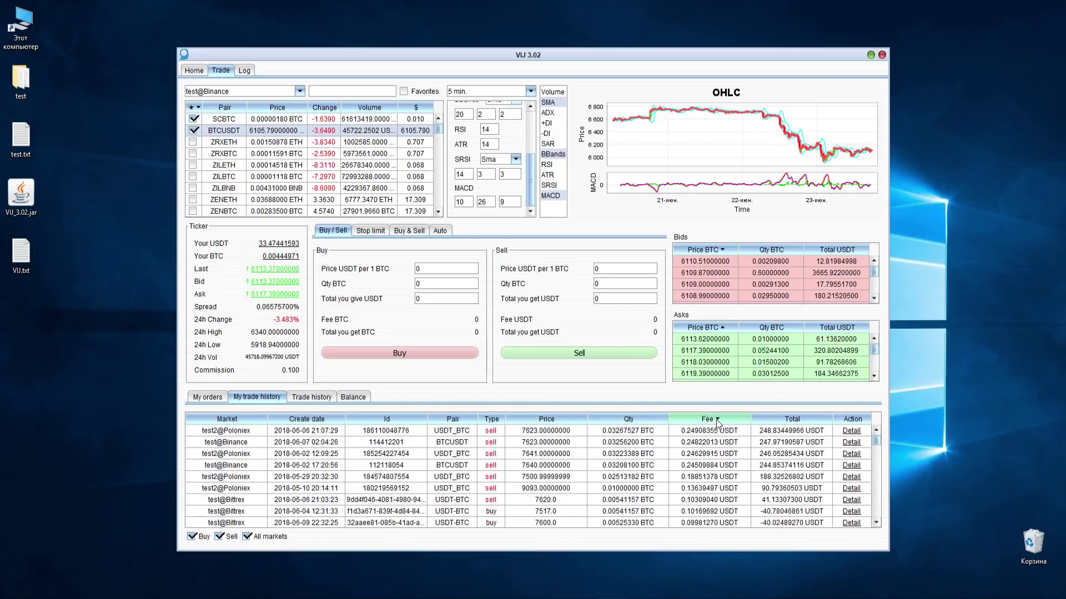
click(788, 420)
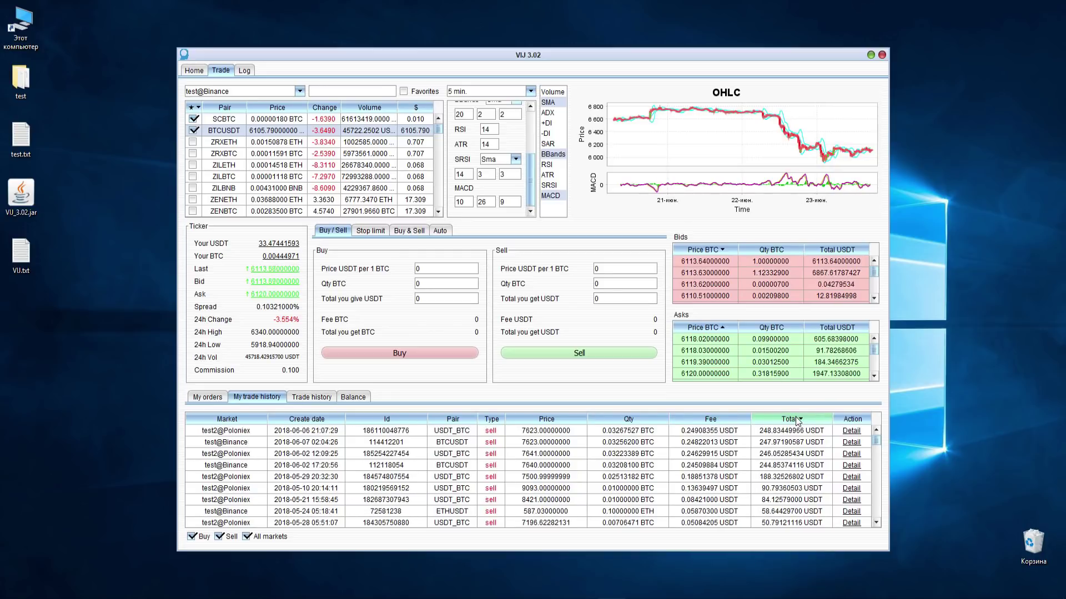
- Check the top trade's partial fills, show current-market trades only, view market Trade history, then go Home
click(851, 432)
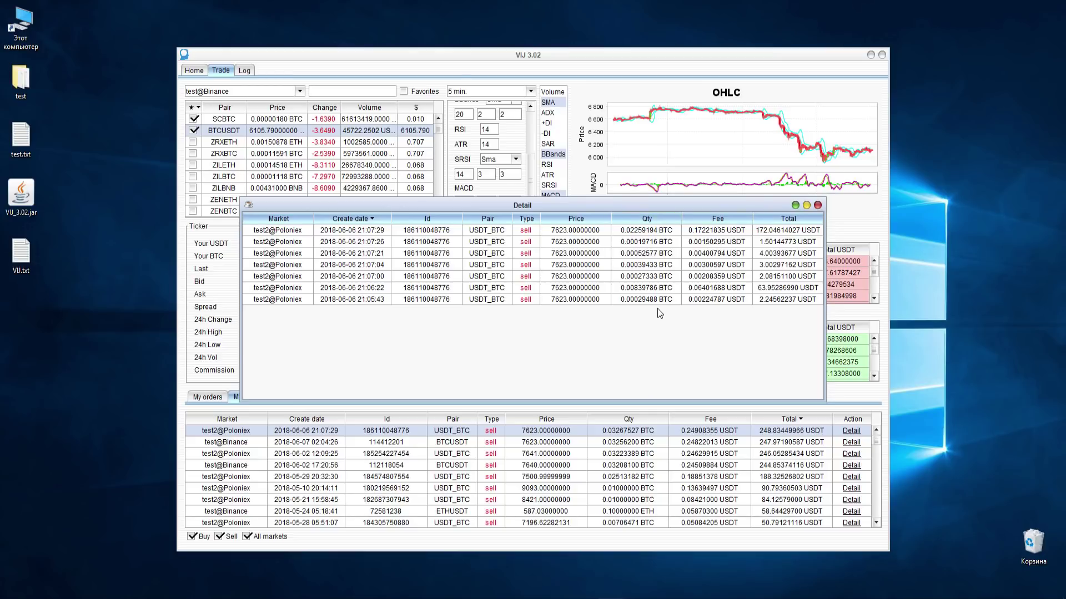
click(817, 205)
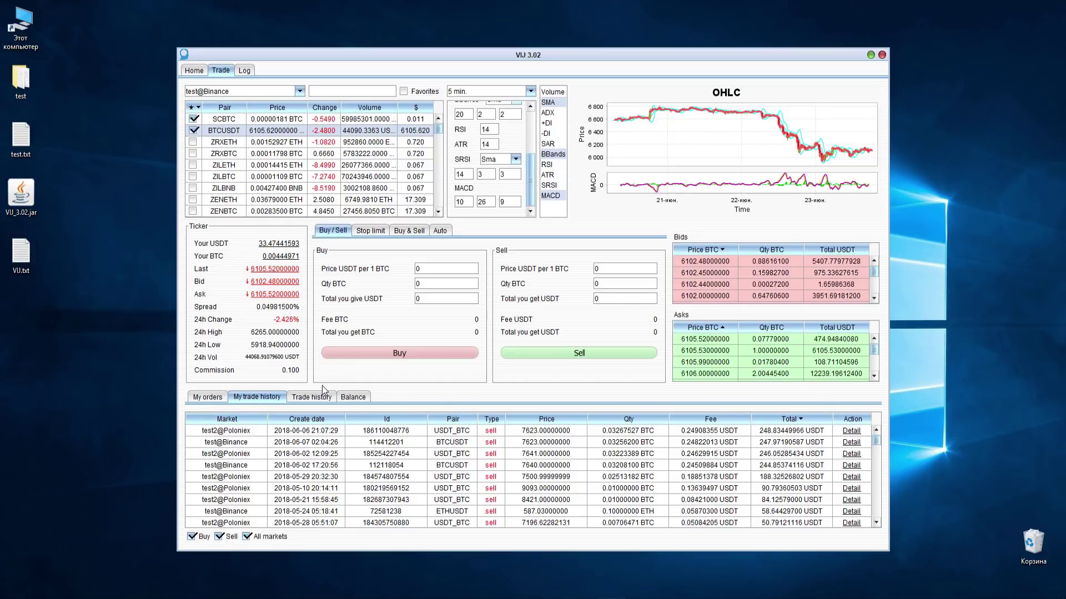
click(271, 538)
click(306, 399)
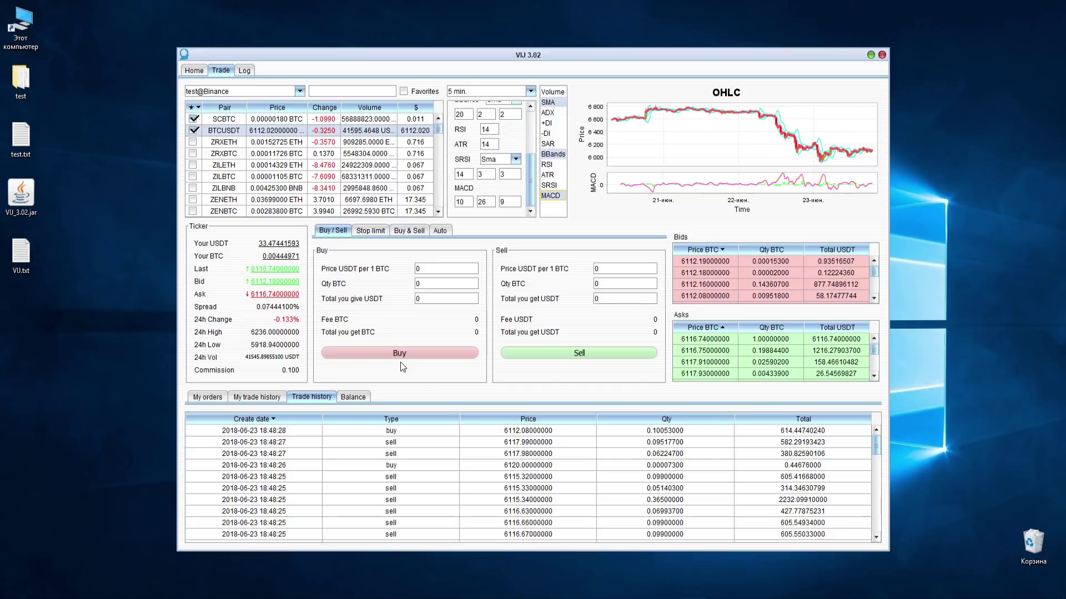
click(194, 70)
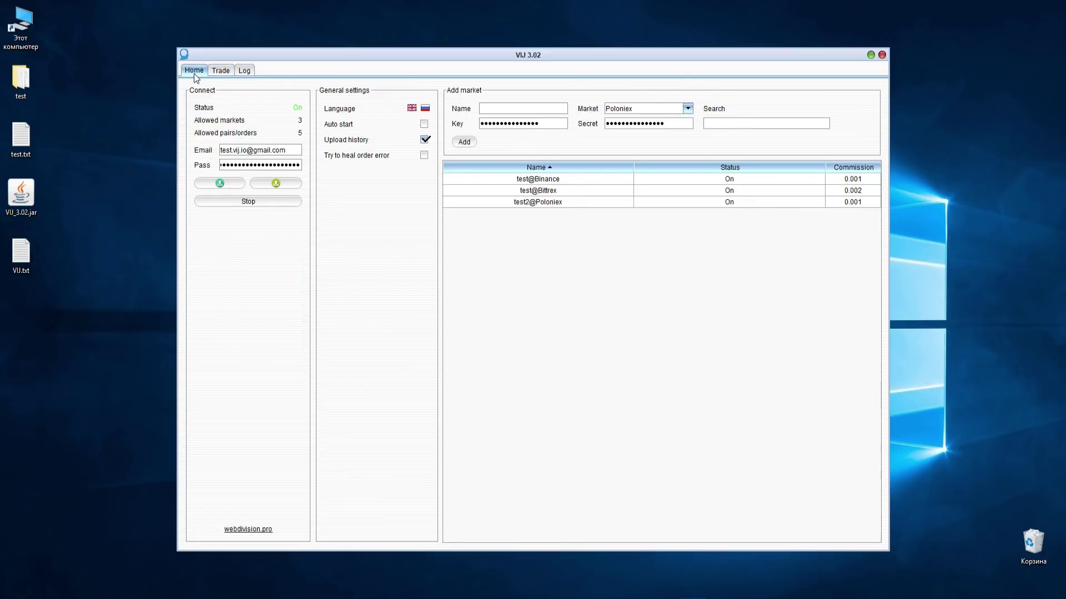
- Export the settings to a file on the Desktop
click(283, 185)
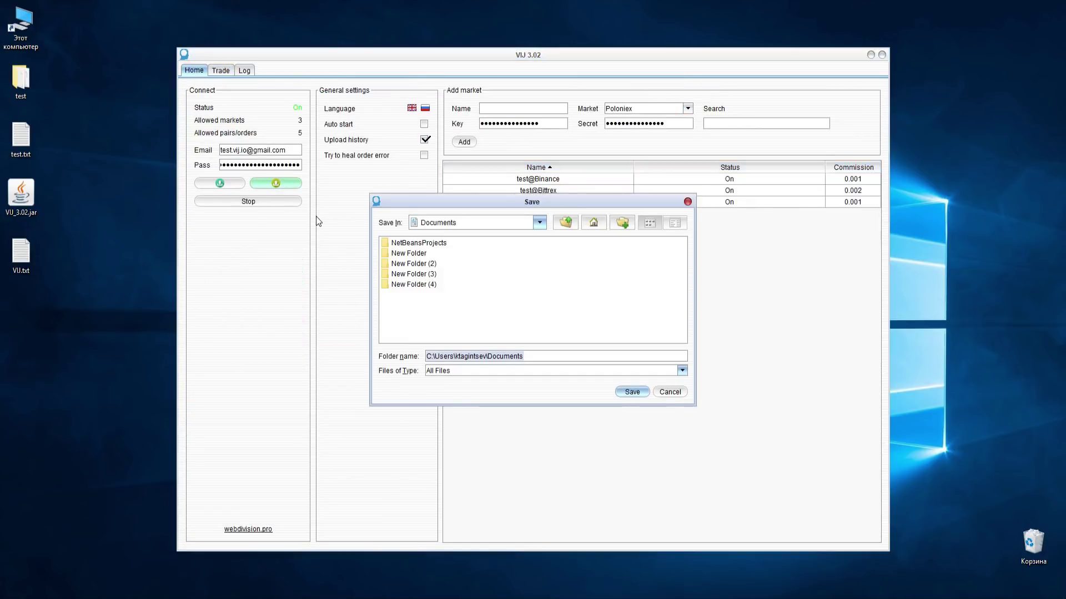
click(593, 223)
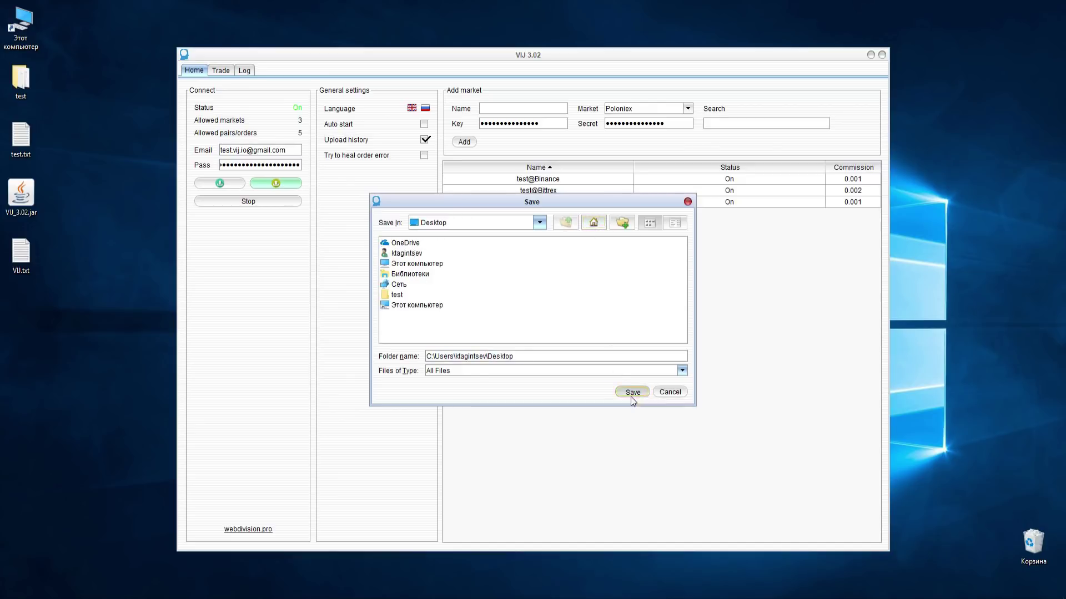
click(632, 392)
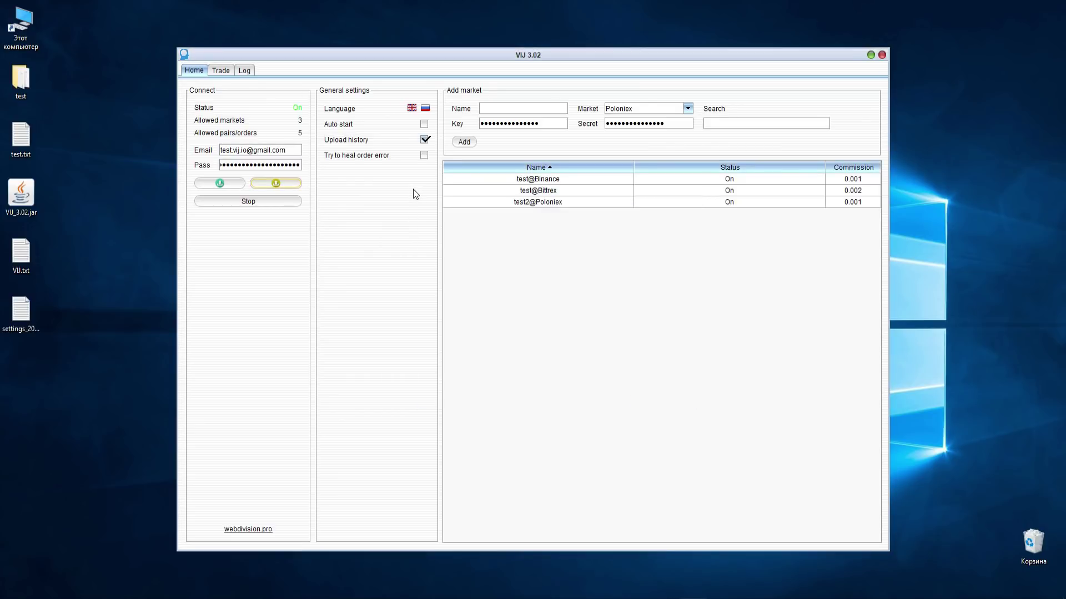
- Turn off Upload history and export the settings to a second Desktop file
click(424, 139)
click(296, 182)
click(592, 223)
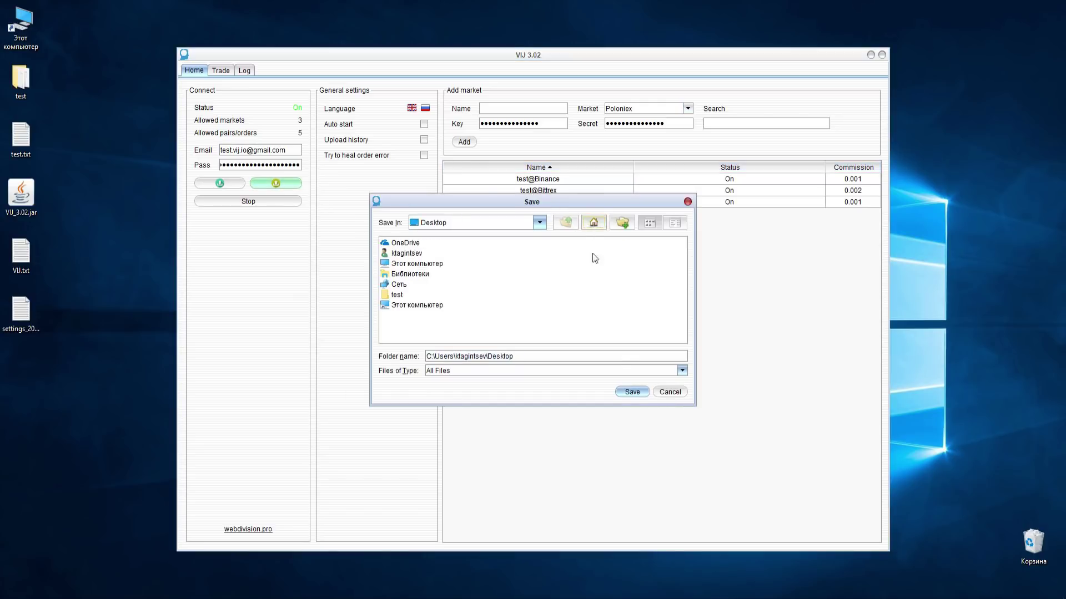
click(632, 392)
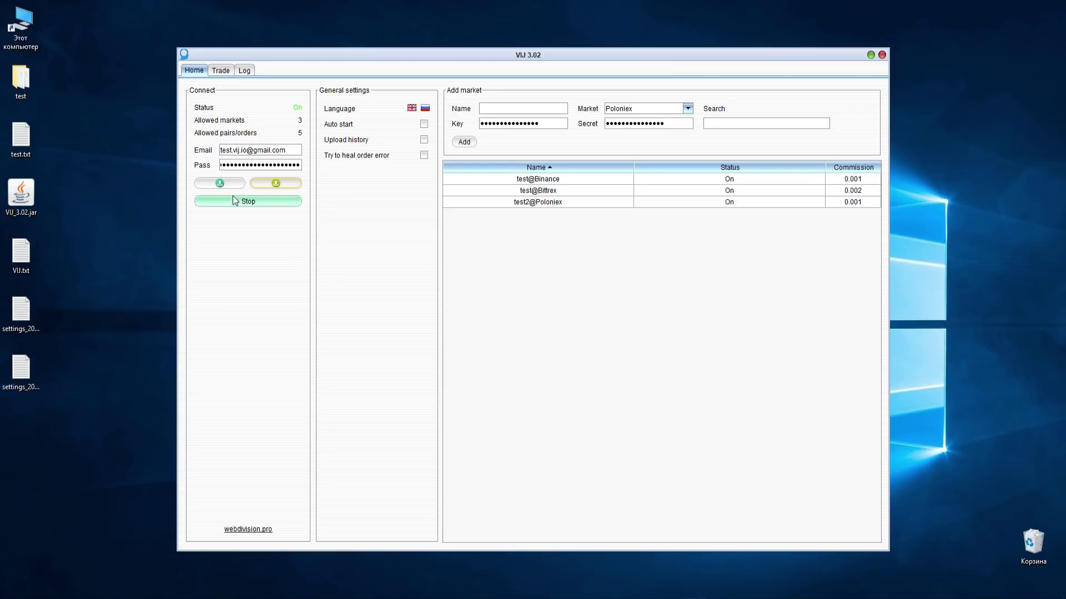
- Pick an exported settings file in the import dialog, cancel, and show the Log console
click(220, 183)
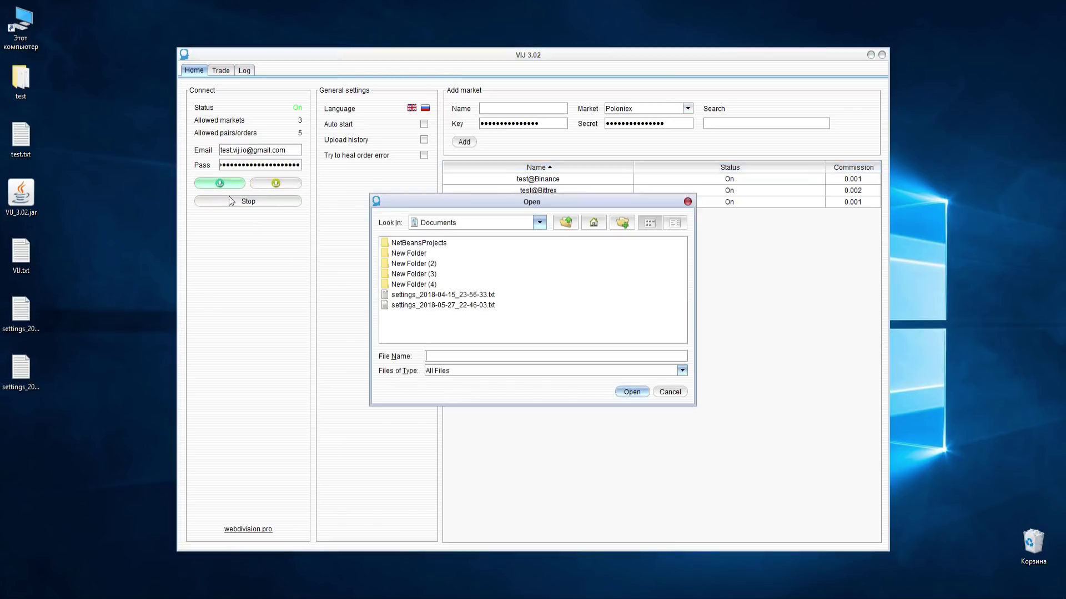
click(589, 225)
click(468, 326)
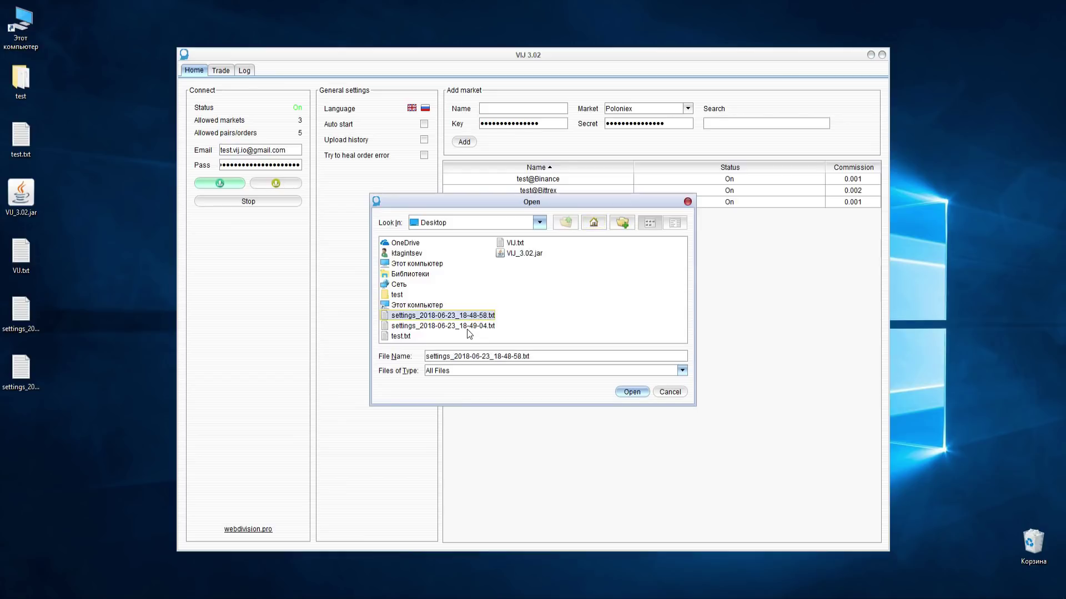
click(671, 391)
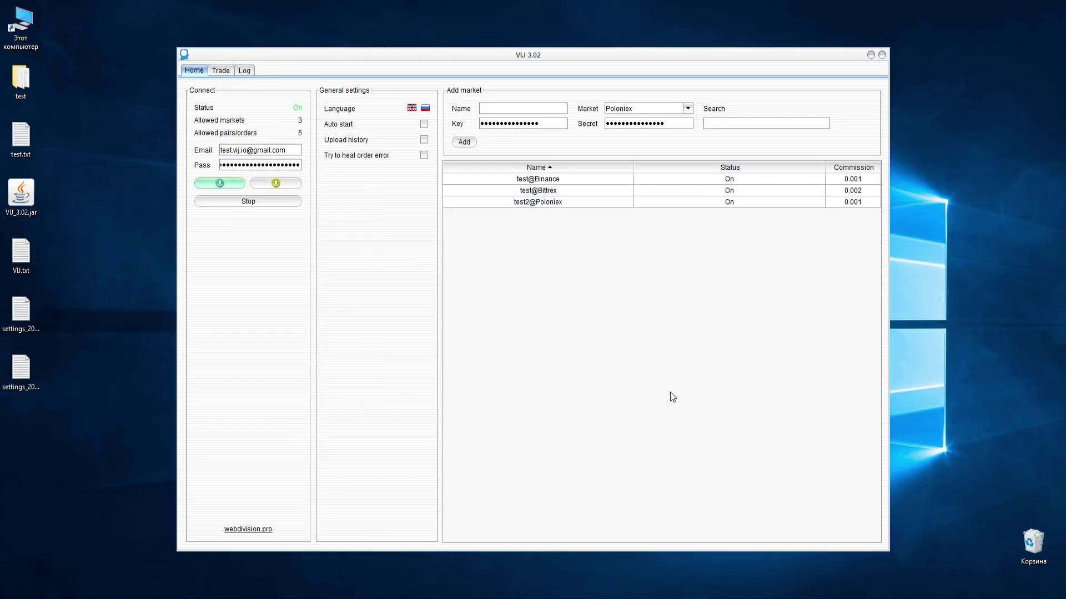
click(245, 71)
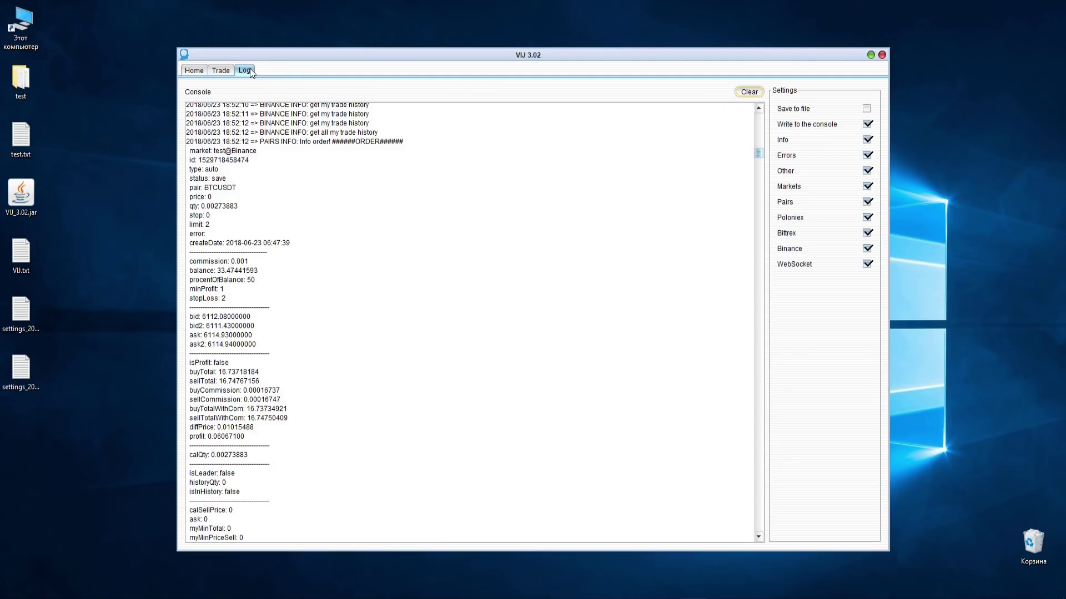